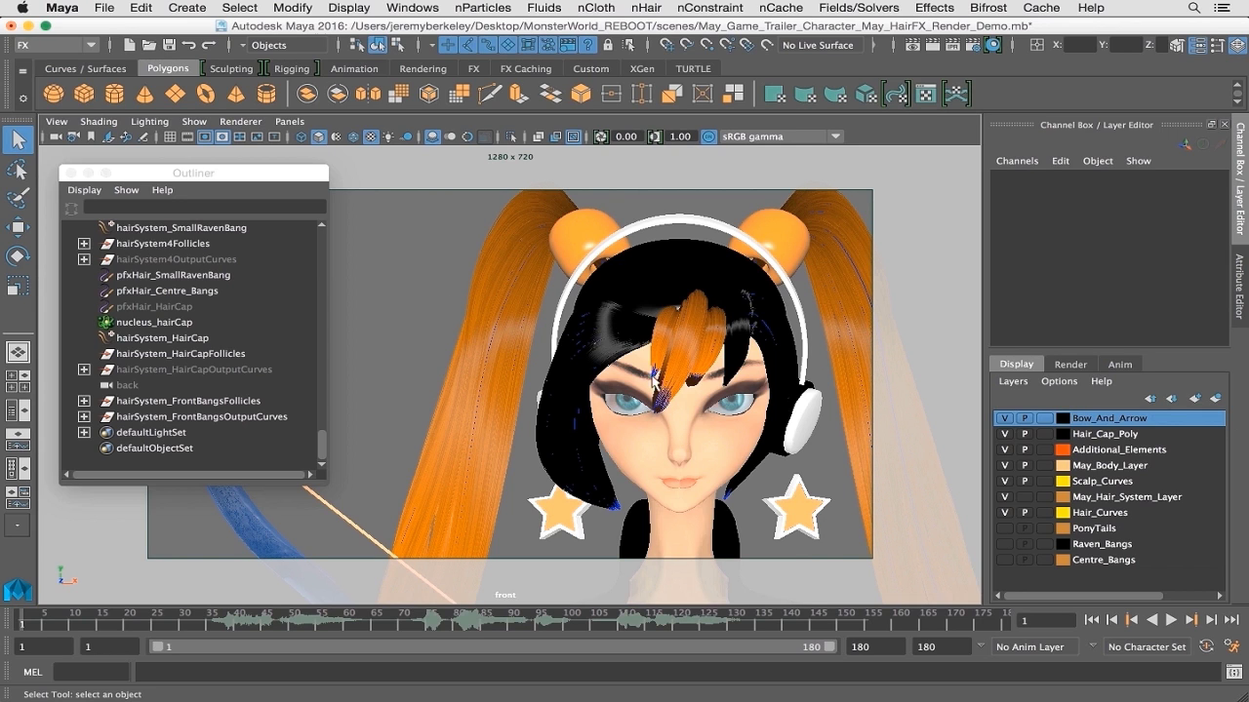
Zoom in on May's face and bangs, switch to the persp camera, and tumble around her head
right_click_drag(655, 375, 676, 346, "alt")
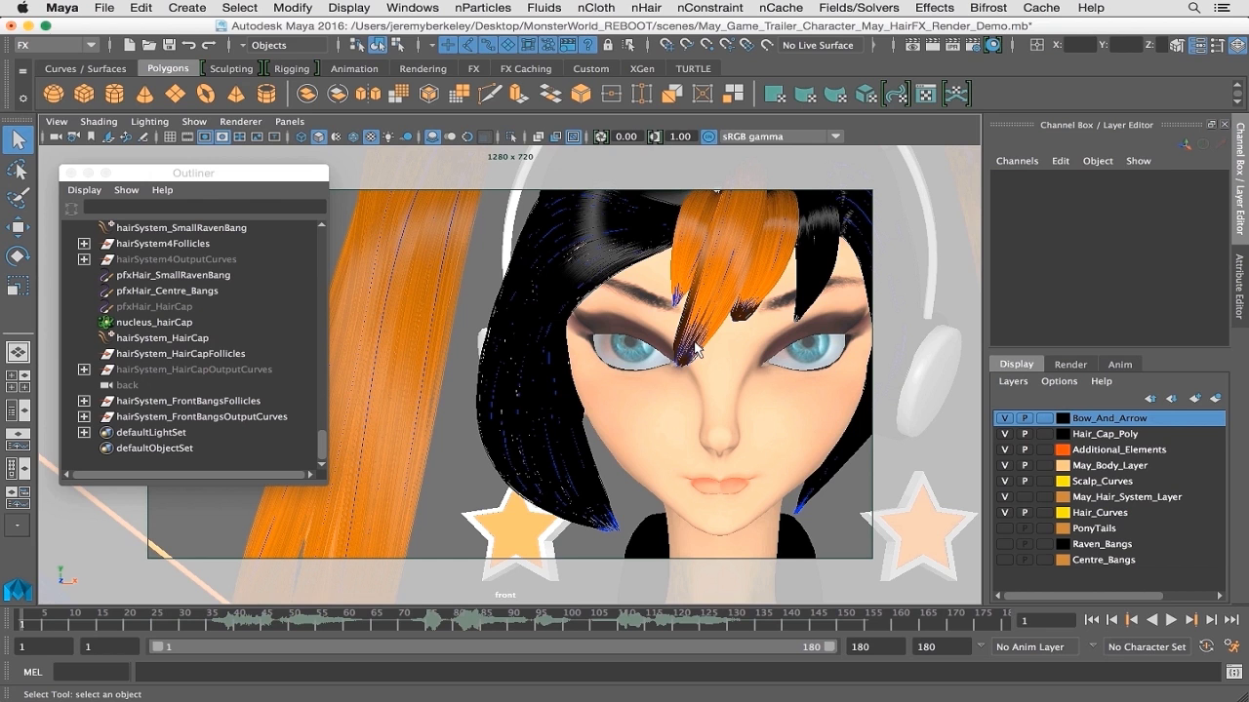
right_click_drag(722, 325, 699, 338, "alt")
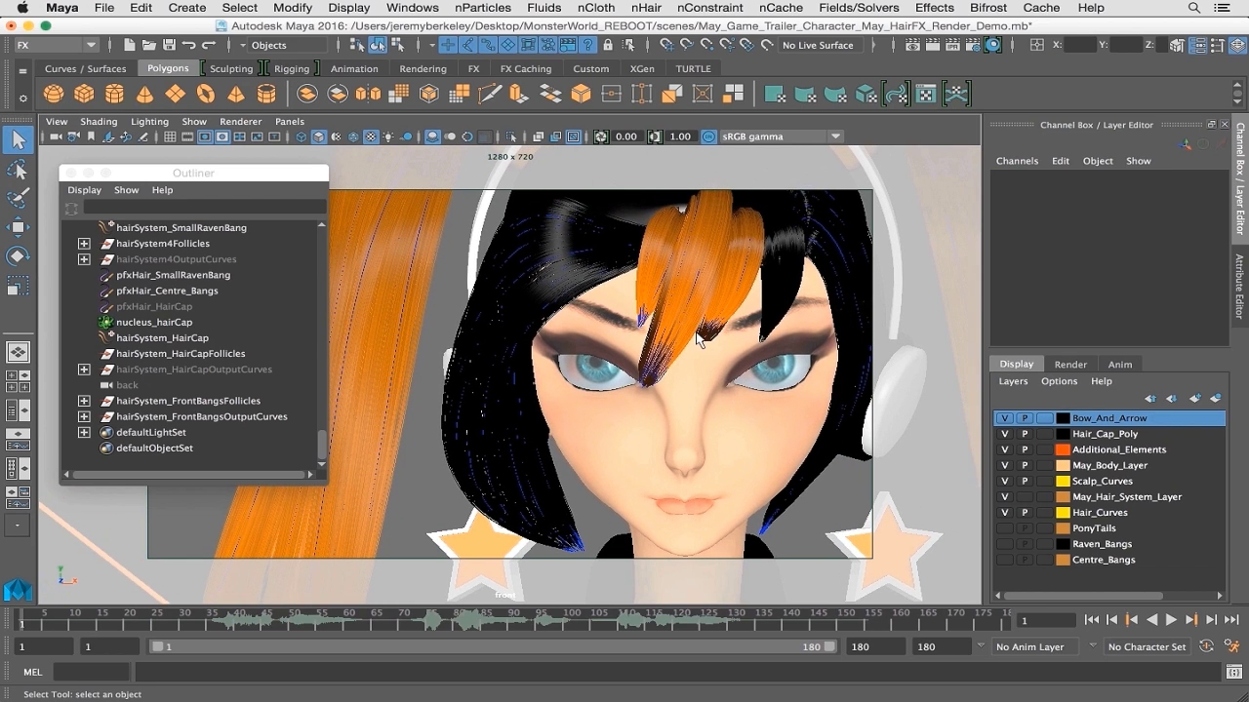
key("space")
left_click_drag(771, 361, 776, 322)
left_click_drag(683, 386, 675, 361, "alt")
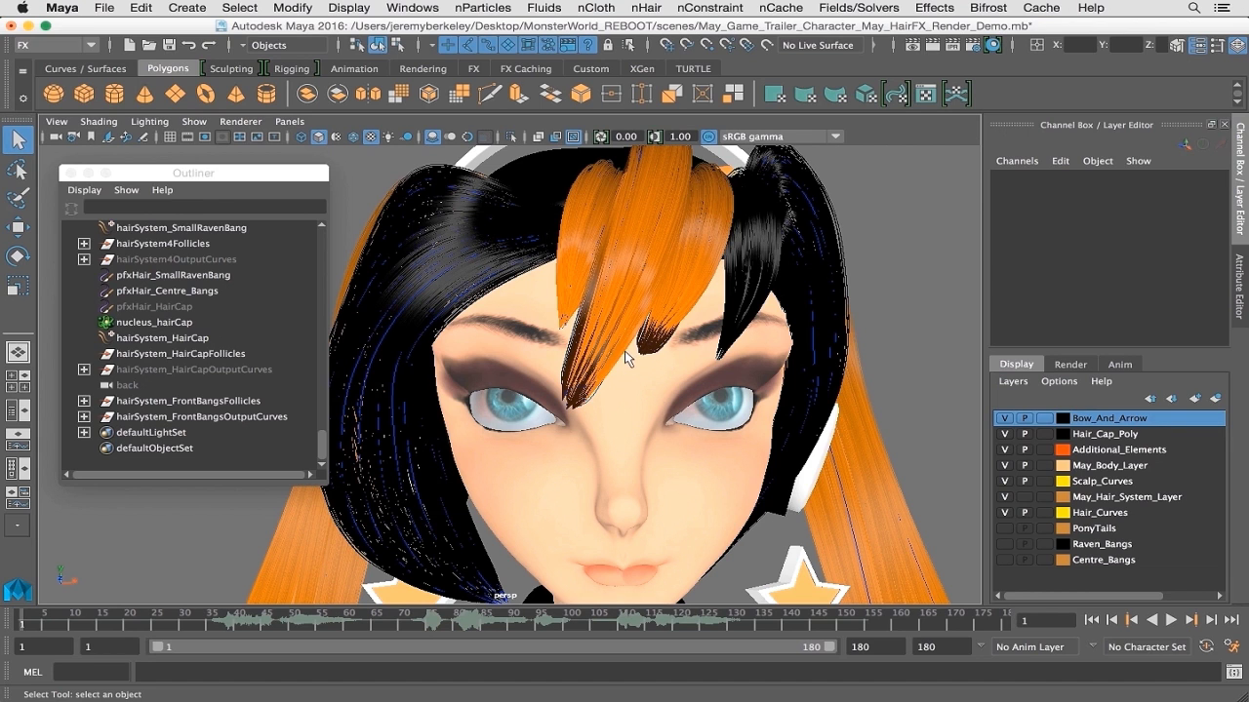
left_click_drag(683, 430, 676, 436, "alt")
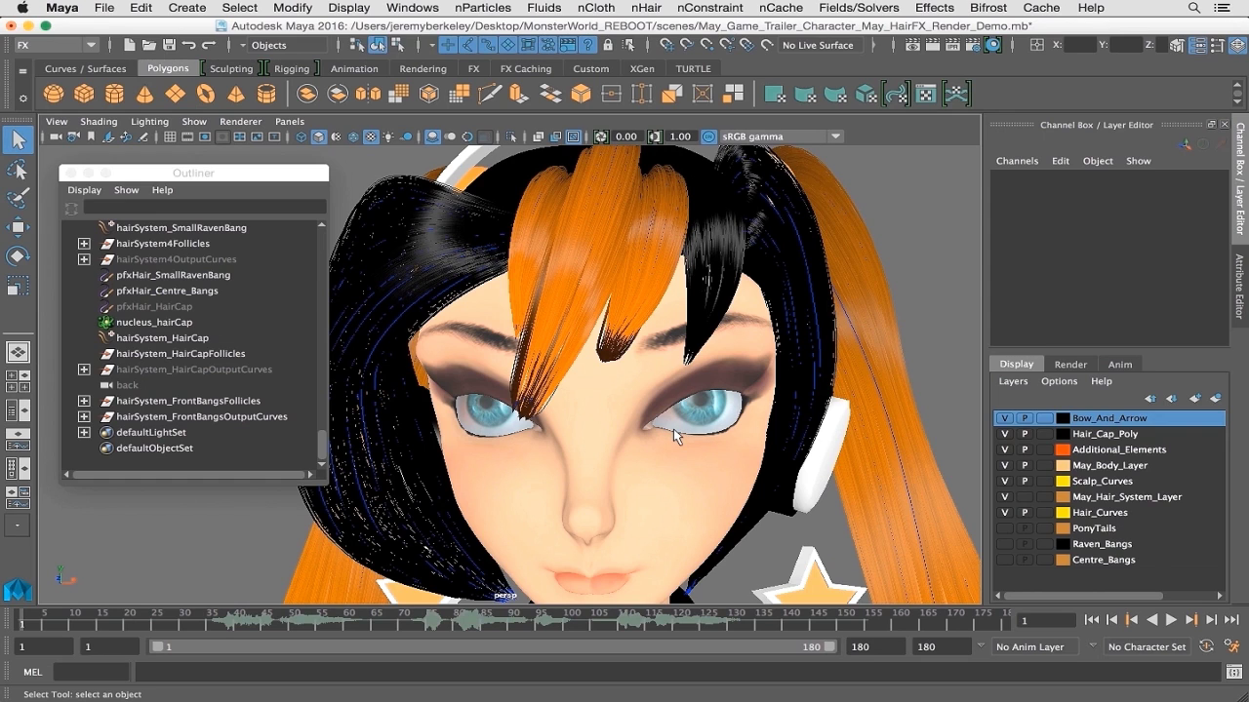
Hide the May_Body_Layer and Hair_Cap_Poly layers, then select the orange centre bangs hair
left_click(1004, 465)
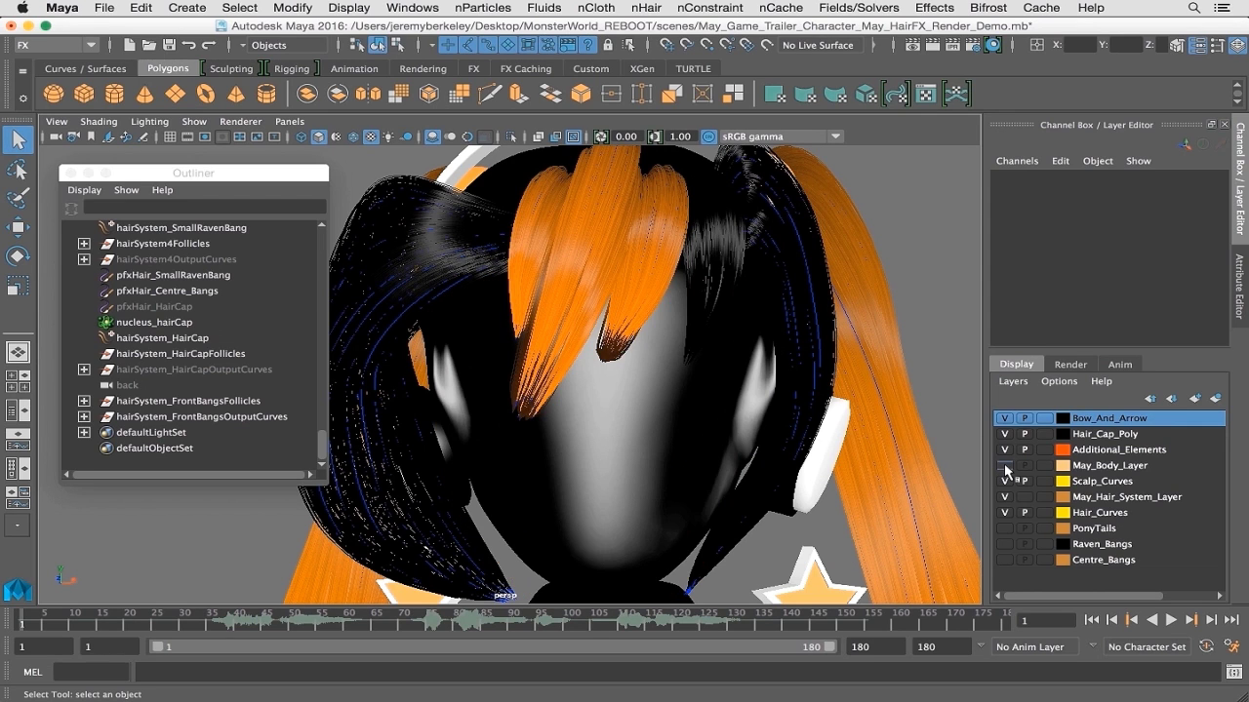
left_click(1004, 434)
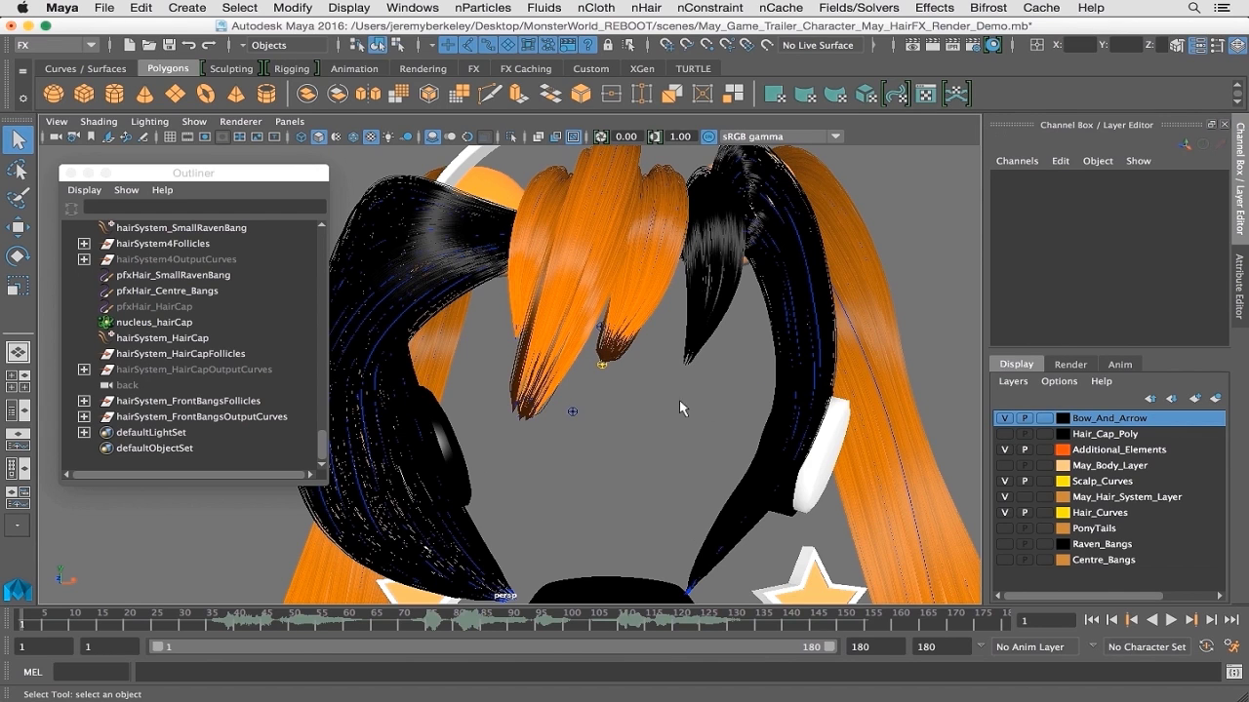
left_click_drag(606, 375, 590, 334, "alt")
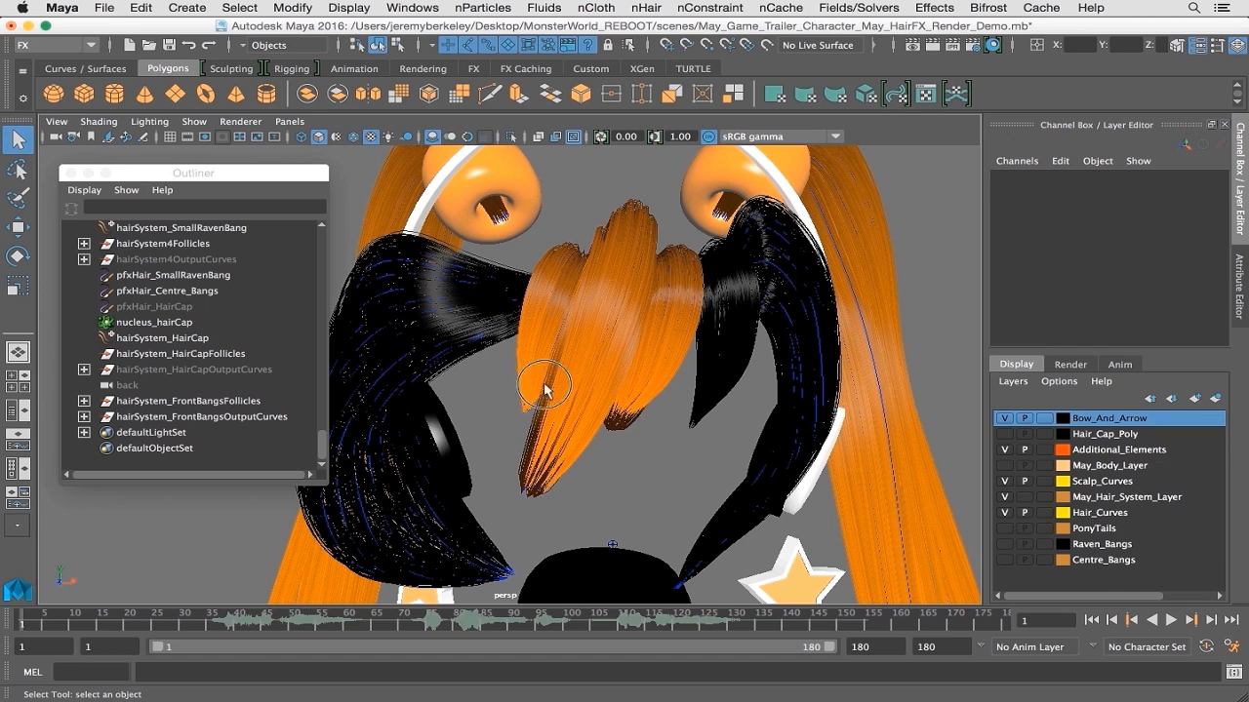
left_click(674, 406)
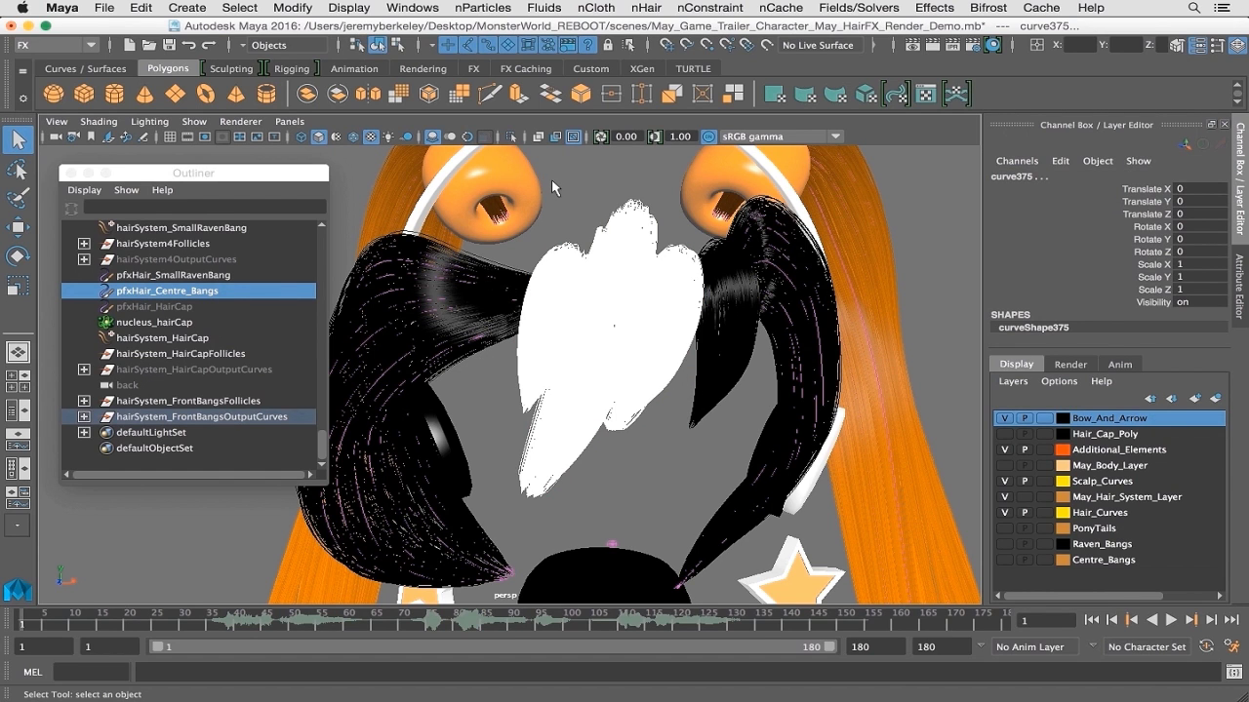
Isolate and frame the centre bangs, then select pfxHair_Centre_Bangs in the Outliner
left_click(511, 137)
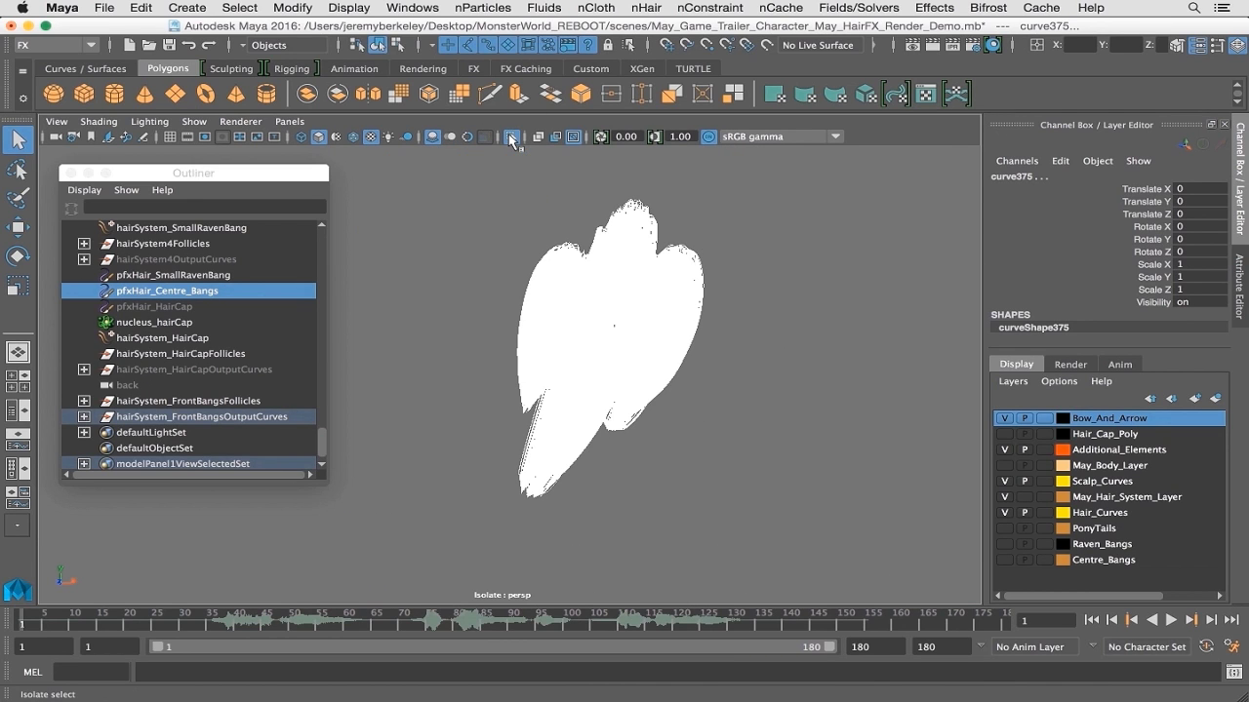
left_click(742, 242)
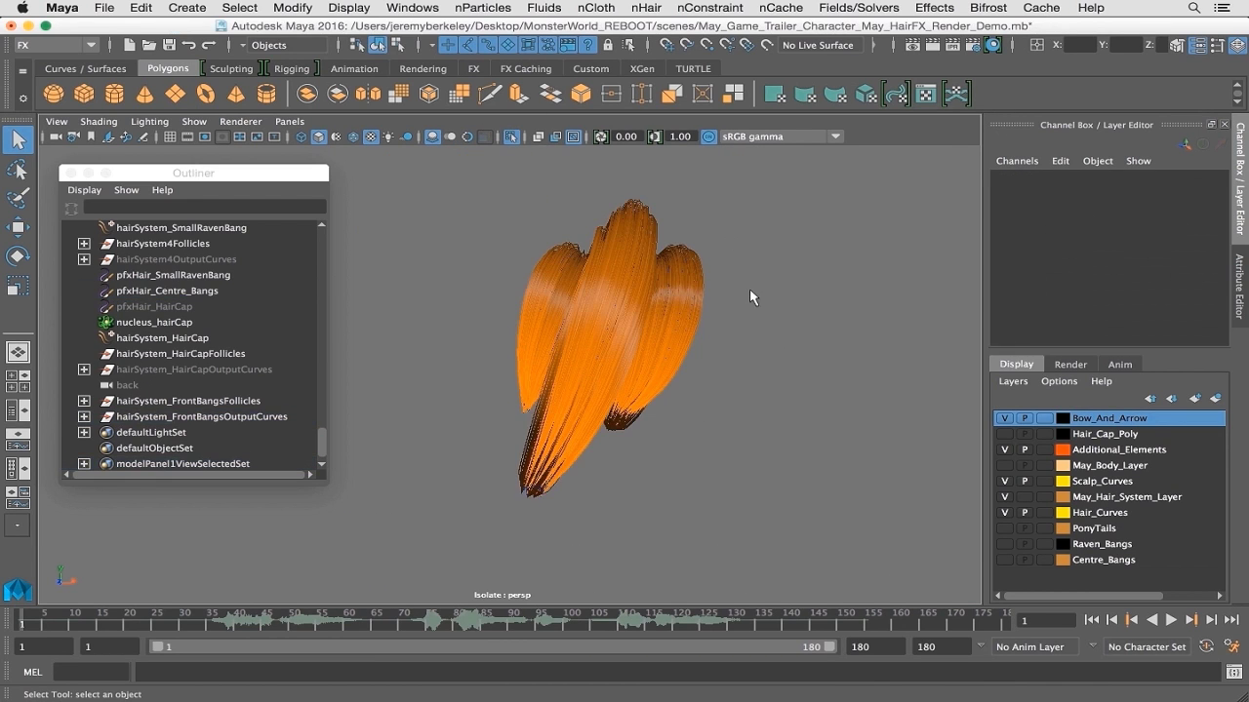
left_click_drag(766, 329, 729, 306, "alt")
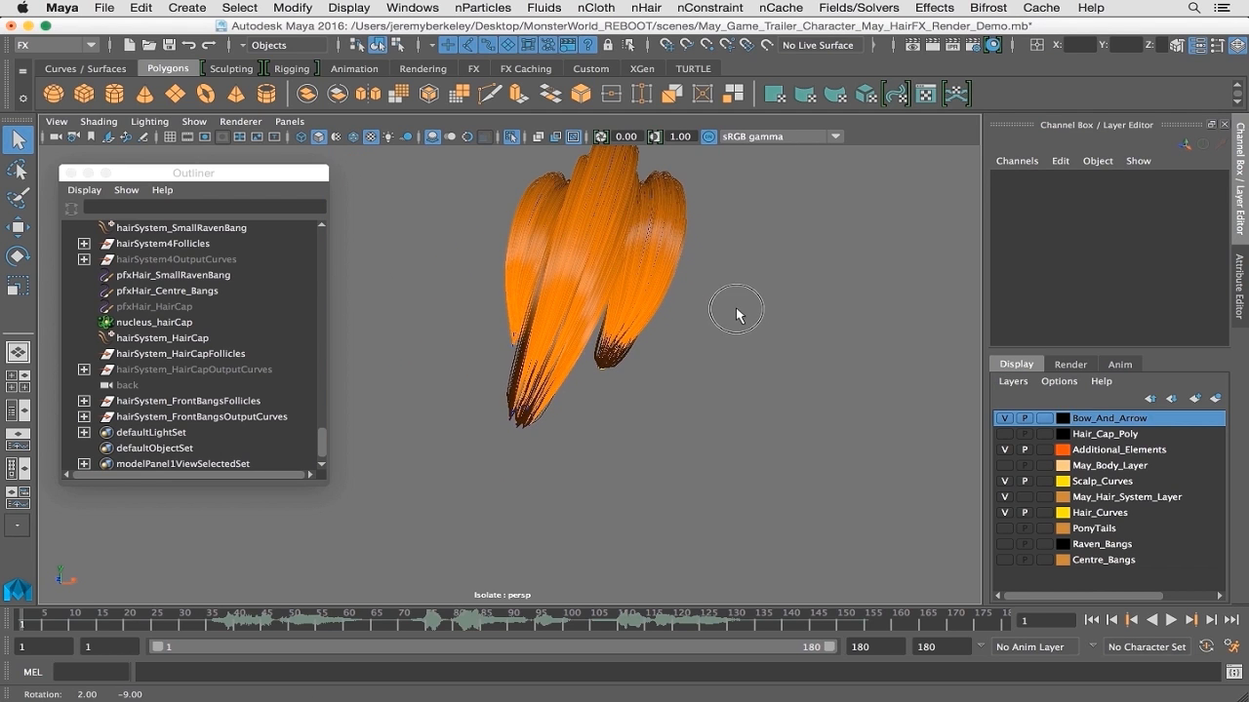
left_click_drag(505, 233, 702, 267)
key("f")
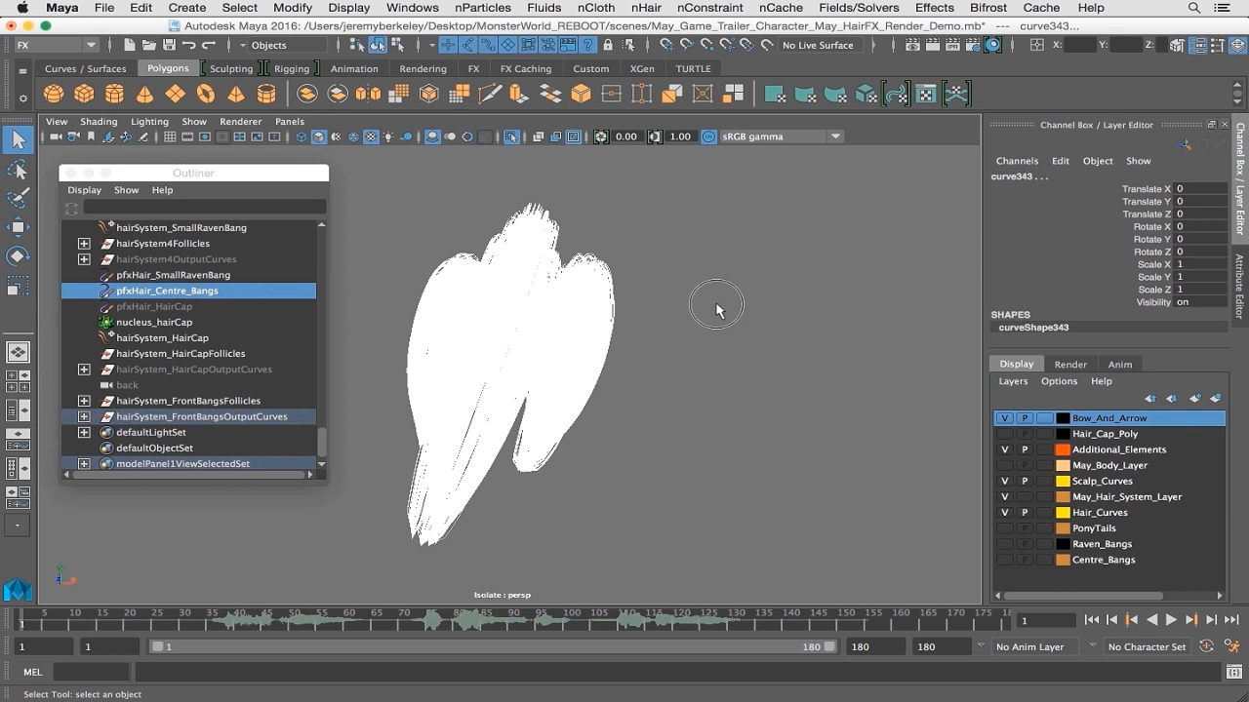
left_click(719, 301)
left_click_drag(719, 301, 544, 346, "alt")
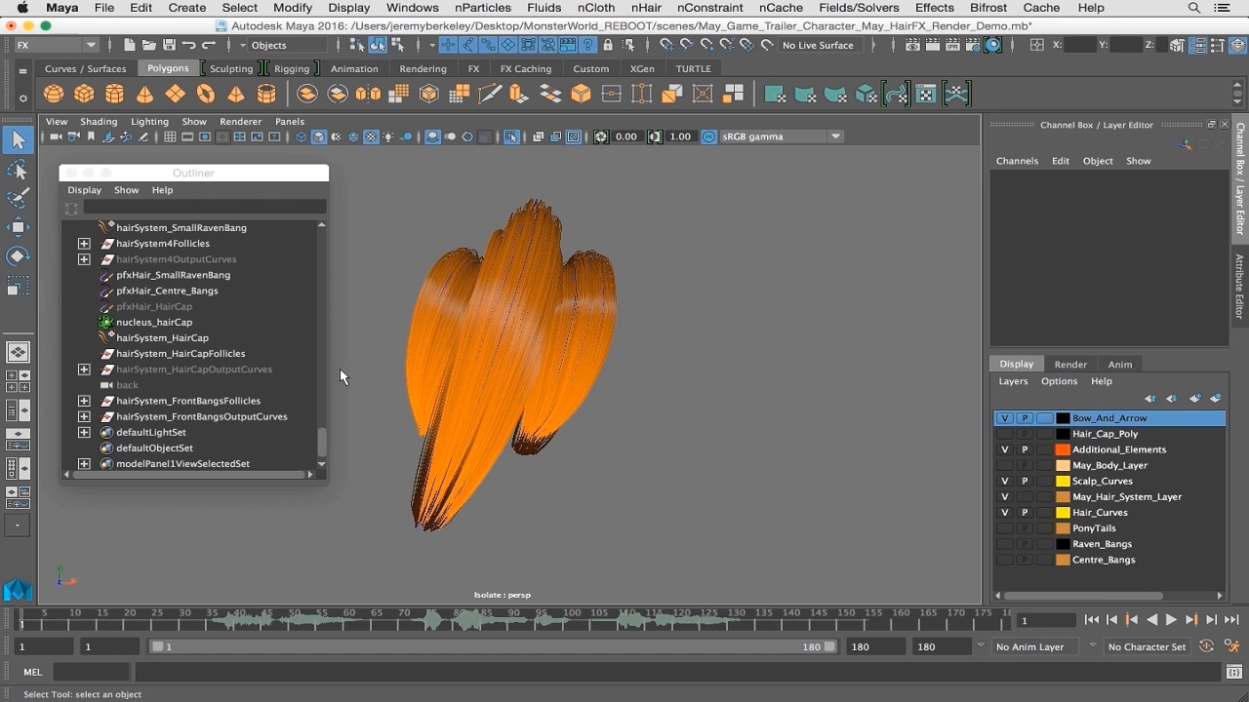
left_click(208, 292)
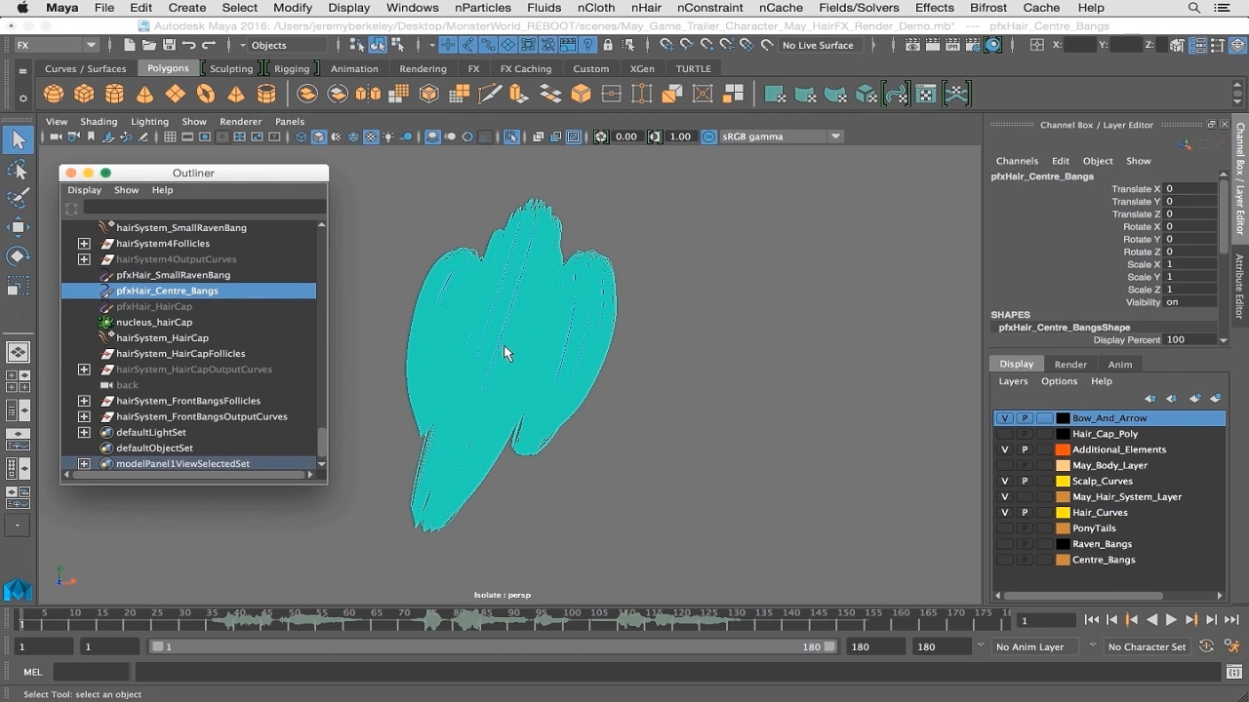
left_click(651, 8)
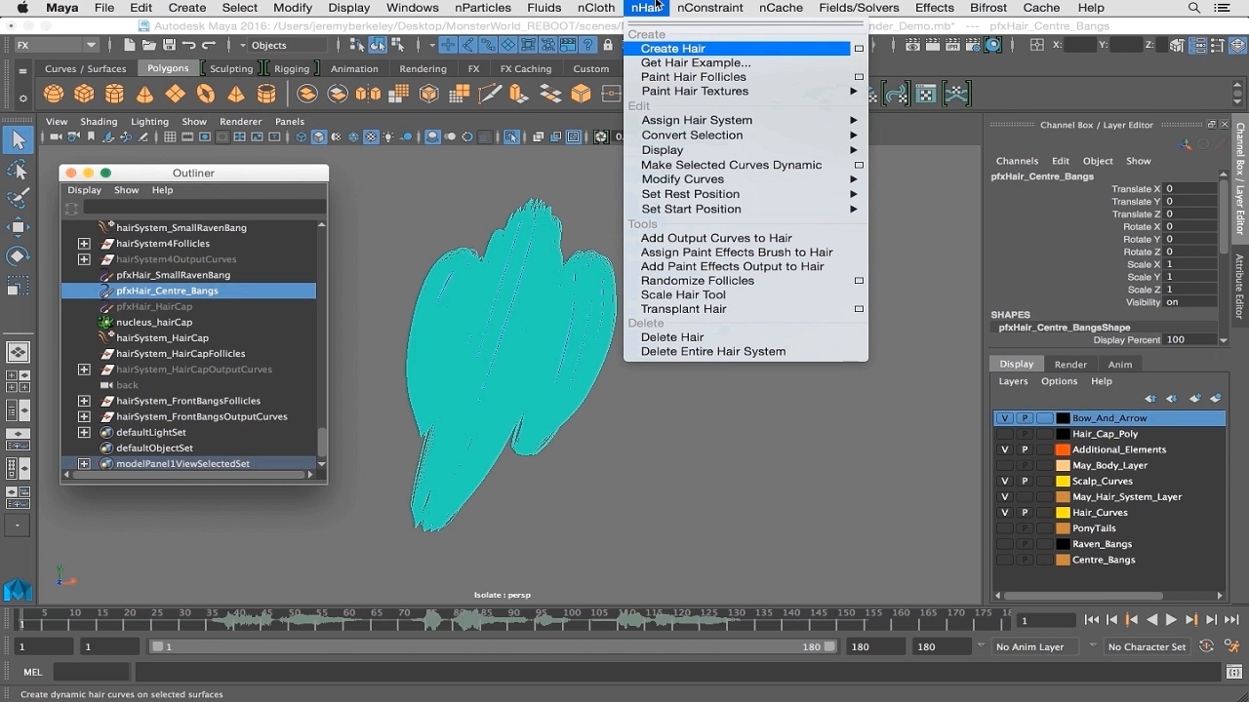
Delete only the pfxHair_Centre_Bangs node, keeping its hair system, and select the remaining output curves
left_click(687, 351)
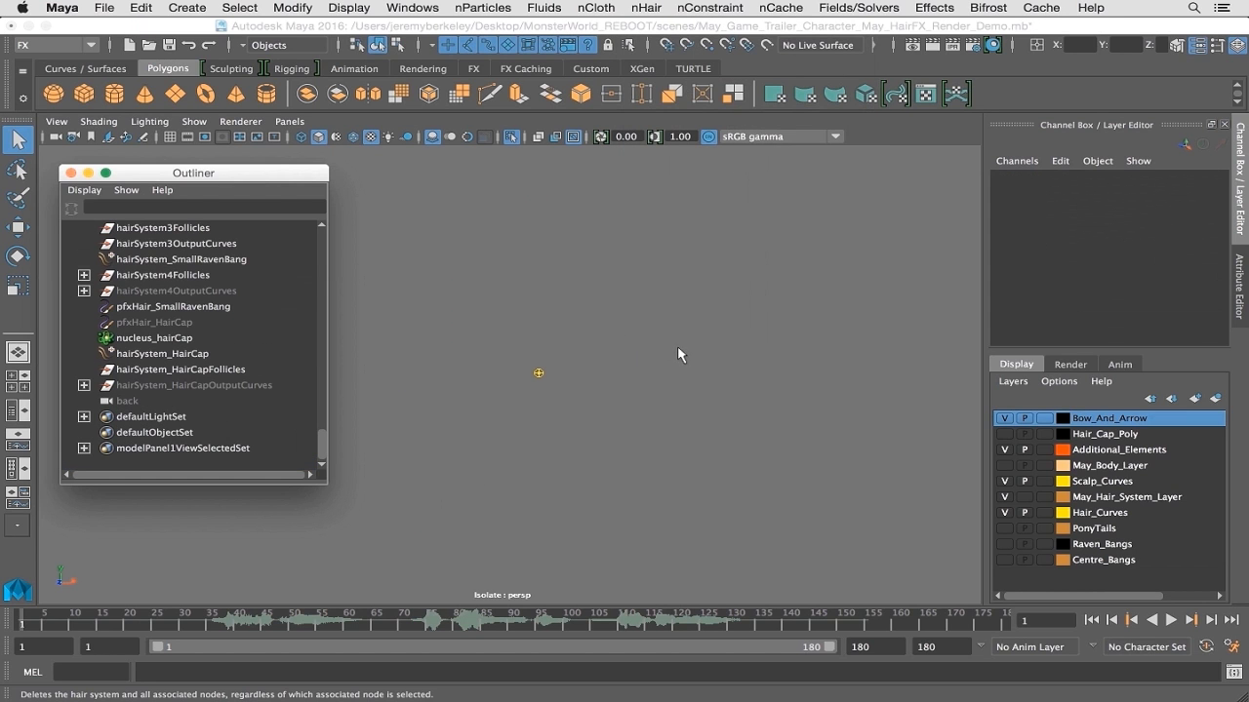
key("ctrl+z")
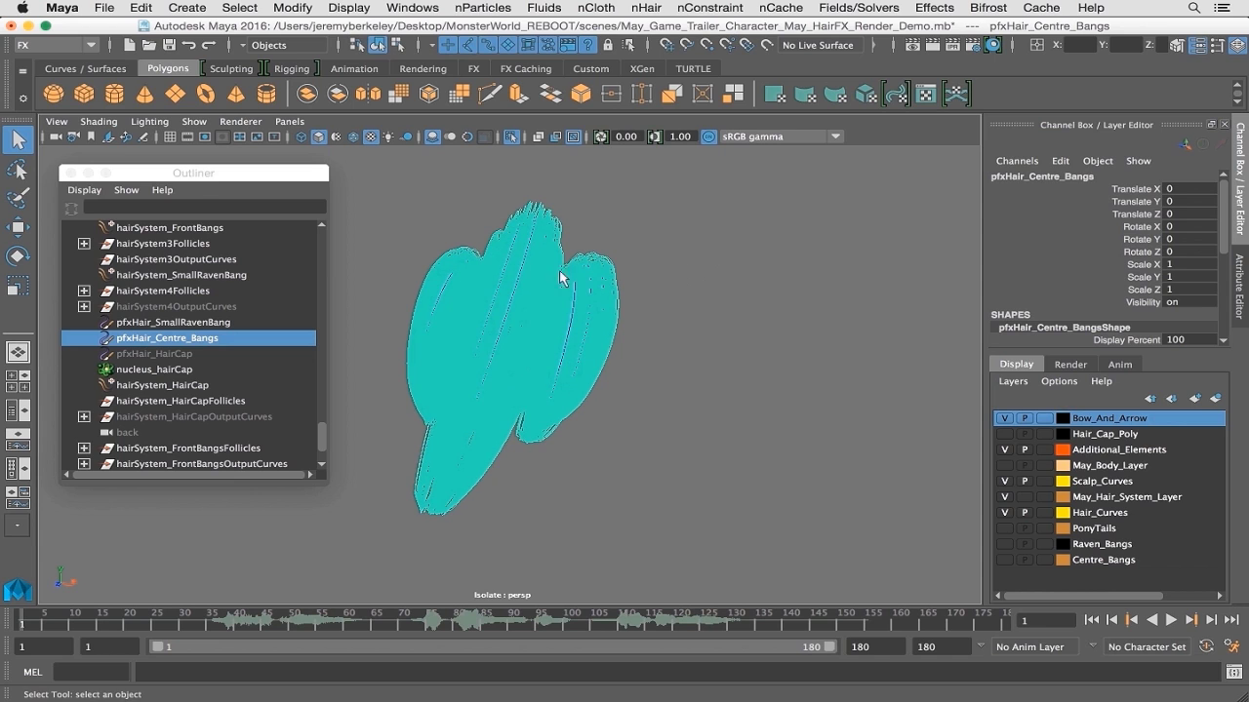
left_click(191, 322)
left_click(178, 340)
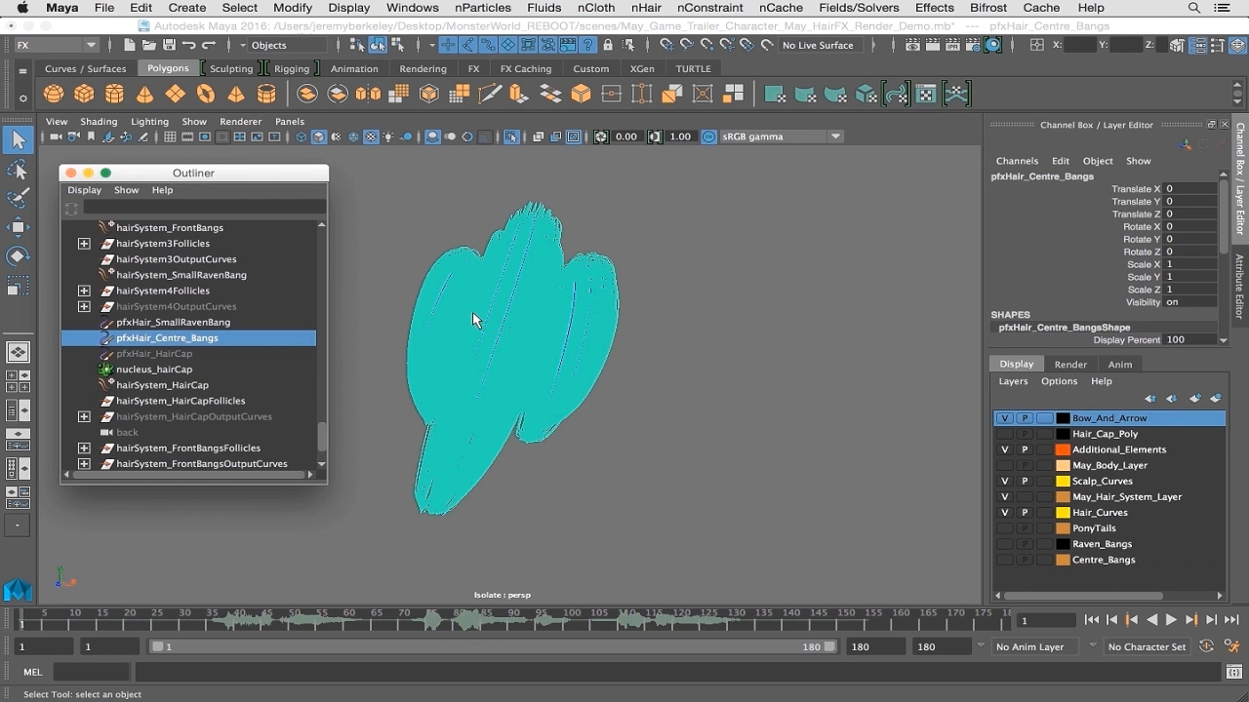
key("Delete")
mouse_move(585, 432)
left_mouse_down("alt")
mouse_move(577, 423)
mouse_move(590, 413)
left_mouse_up("alt")
left_click_drag(406, 340, 556, 310)
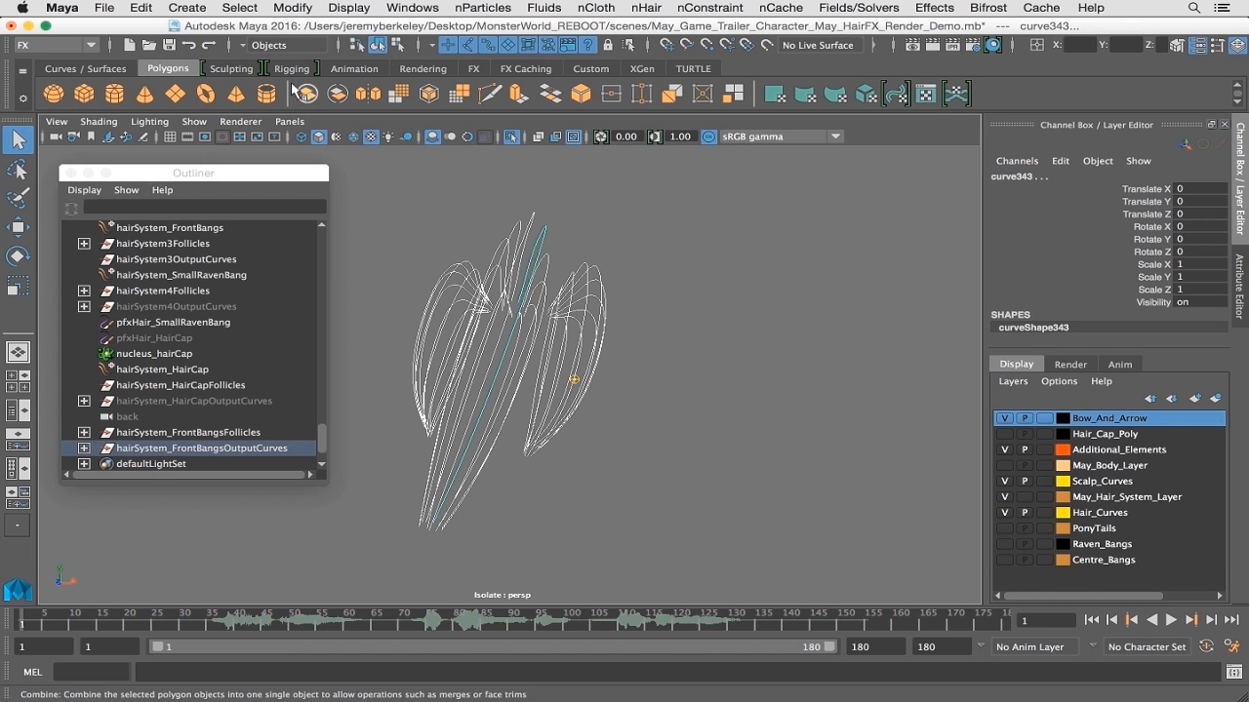
Unparent the selected centre bangs curves from their group
left_click(139, 6)
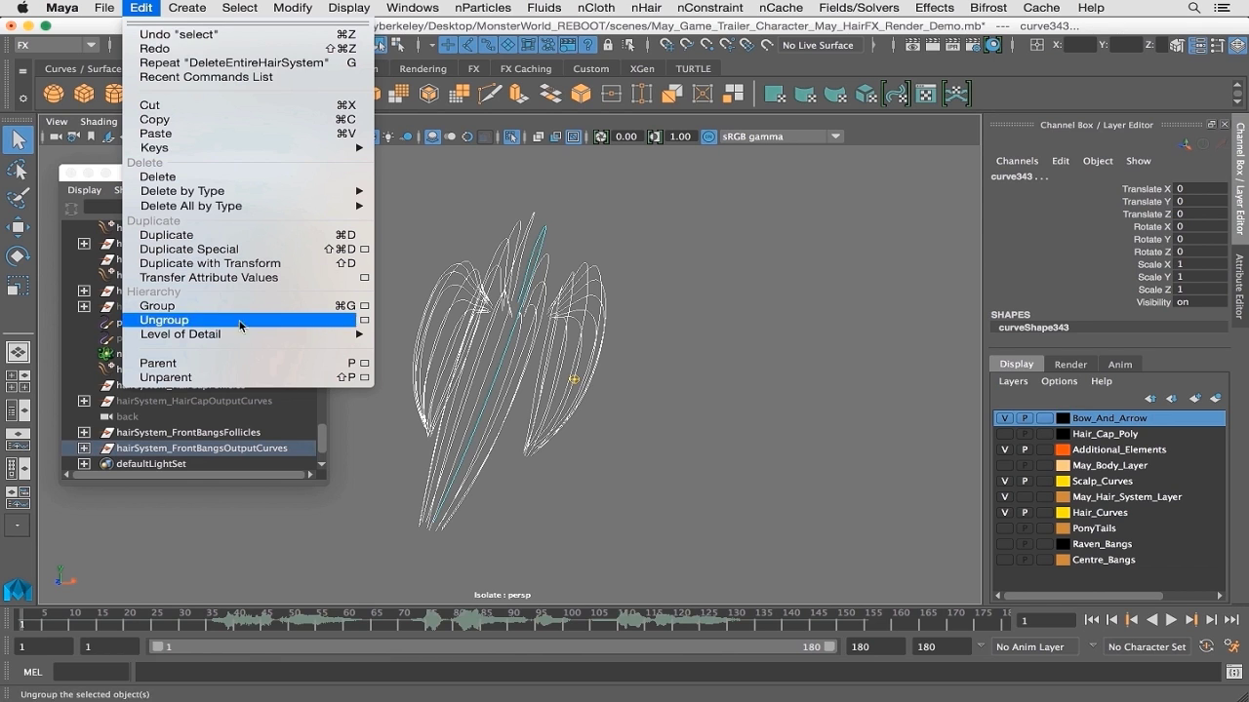
left_click(228, 380)
left_click_drag(610, 374, 646, 361, "alt")
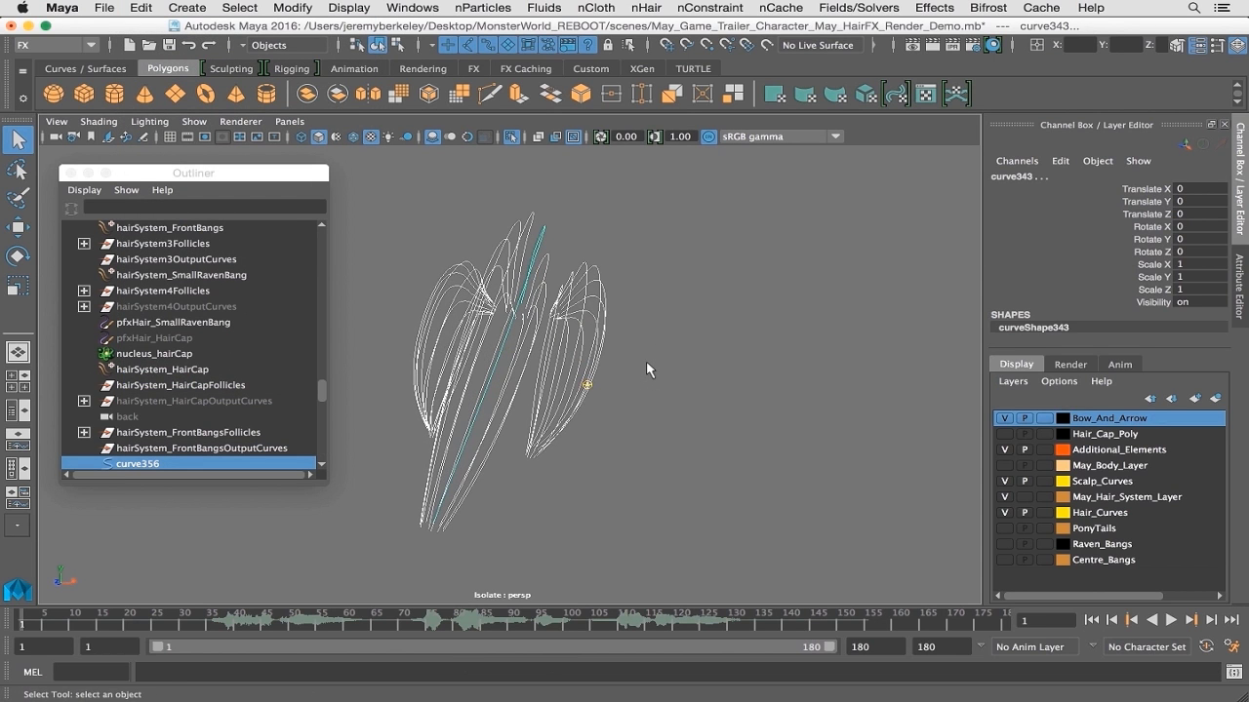
Delete the curves' construction history and marquee-select the outer curve groups
left_click(143, 6)
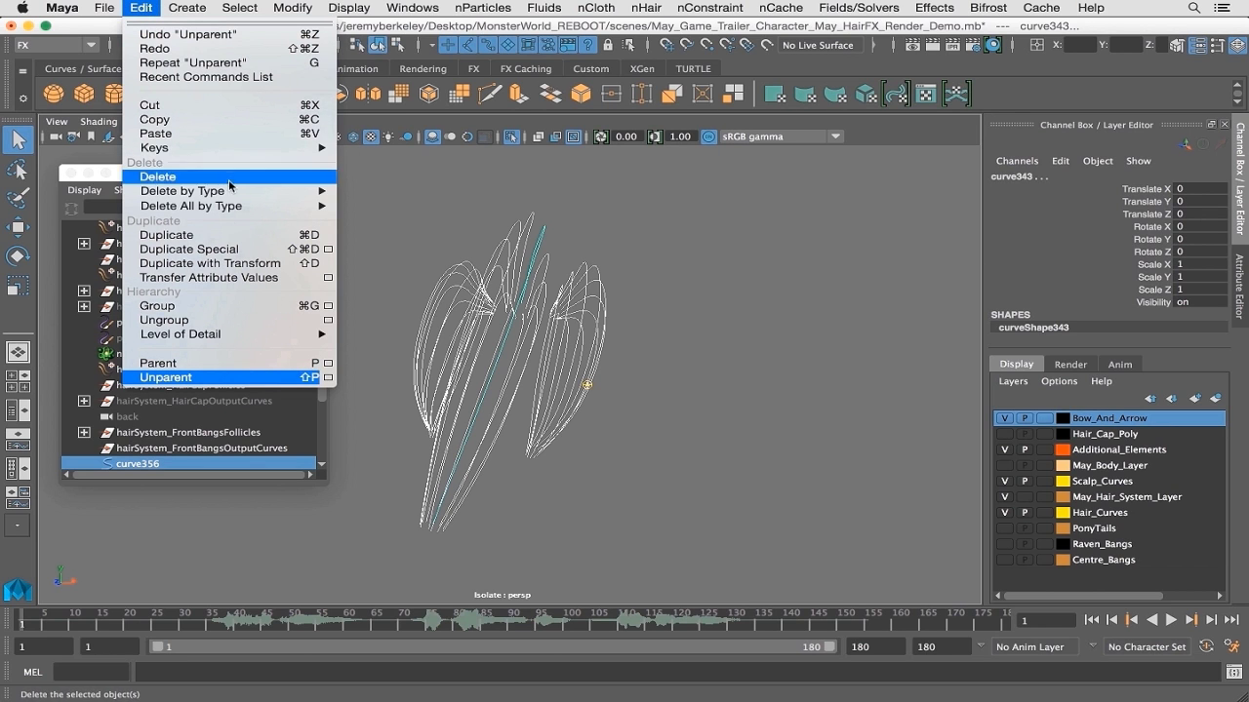
left_click(377, 197)
left_click_drag(704, 368, 365, 191, "alt")
left_click_drag(468, 293, 624, 371, "alt")
right_click_drag(624, 371, 693, 395, "alt")
left_click_drag(693, 395, 649, 385, "alt")
left_click_drag(452, 469, 568, 496)
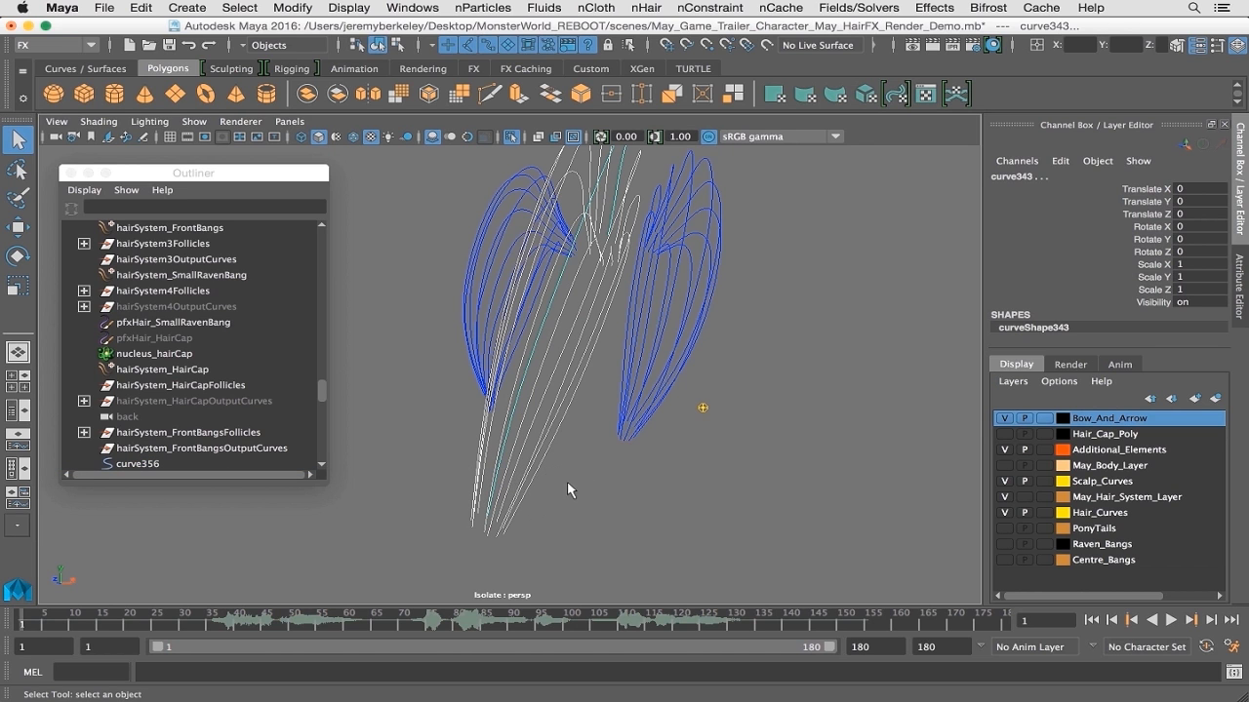
mouse_move(618, 454)
left_mouse_down("alt")
mouse_move(594, 446)
mouse_move(621, 467)
left_mouse_up("alt")
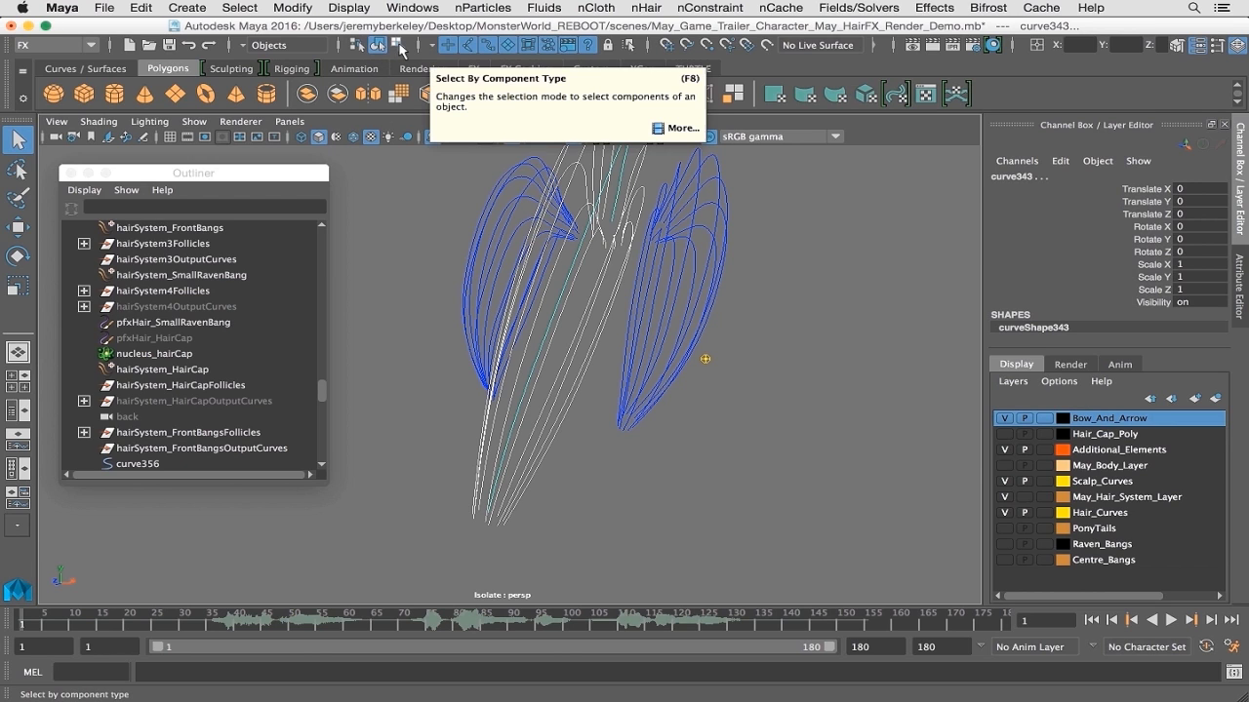
Select the end points of several bang curves in component mode
left_click(398, 45)
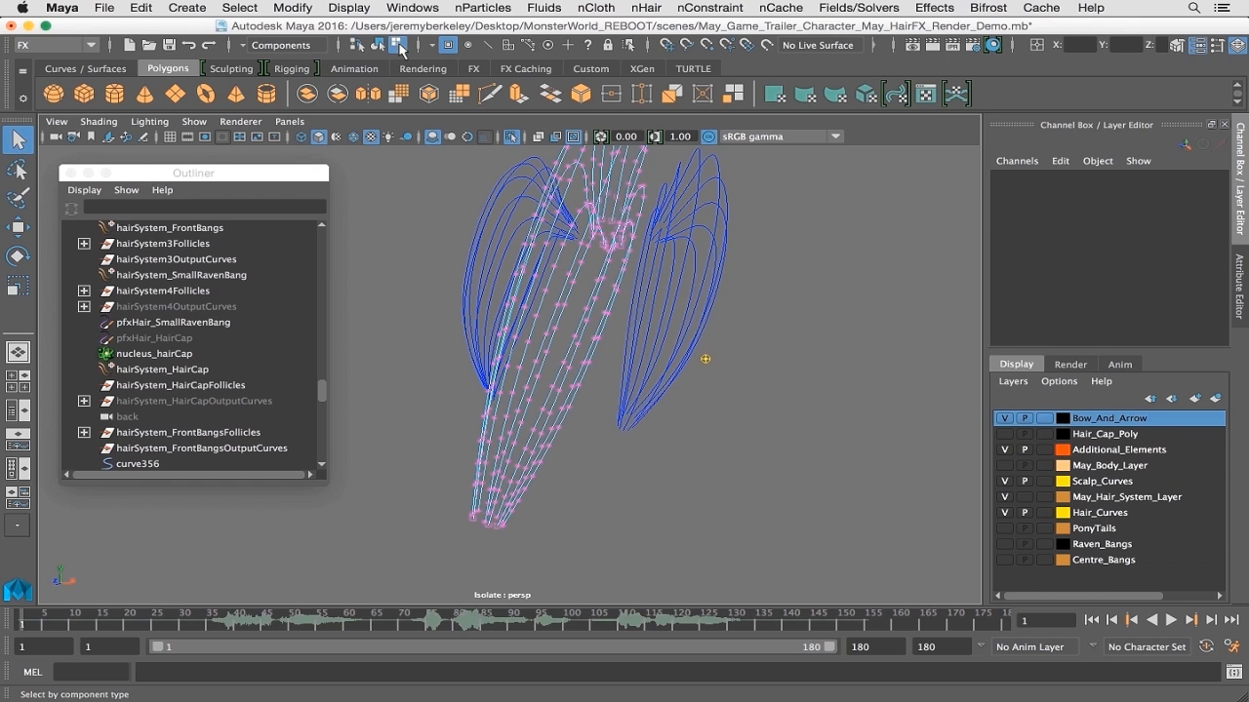
right_click_drag(522, 425, 567, 359, "alt")
mouse_move(567, 357)
left_mouse_down("alt")
mouse_move(501, 326)
mouse_move(683, 342)
mouse_move(570, 339)
left_mouse_up("alt")
left_click(587, 364)
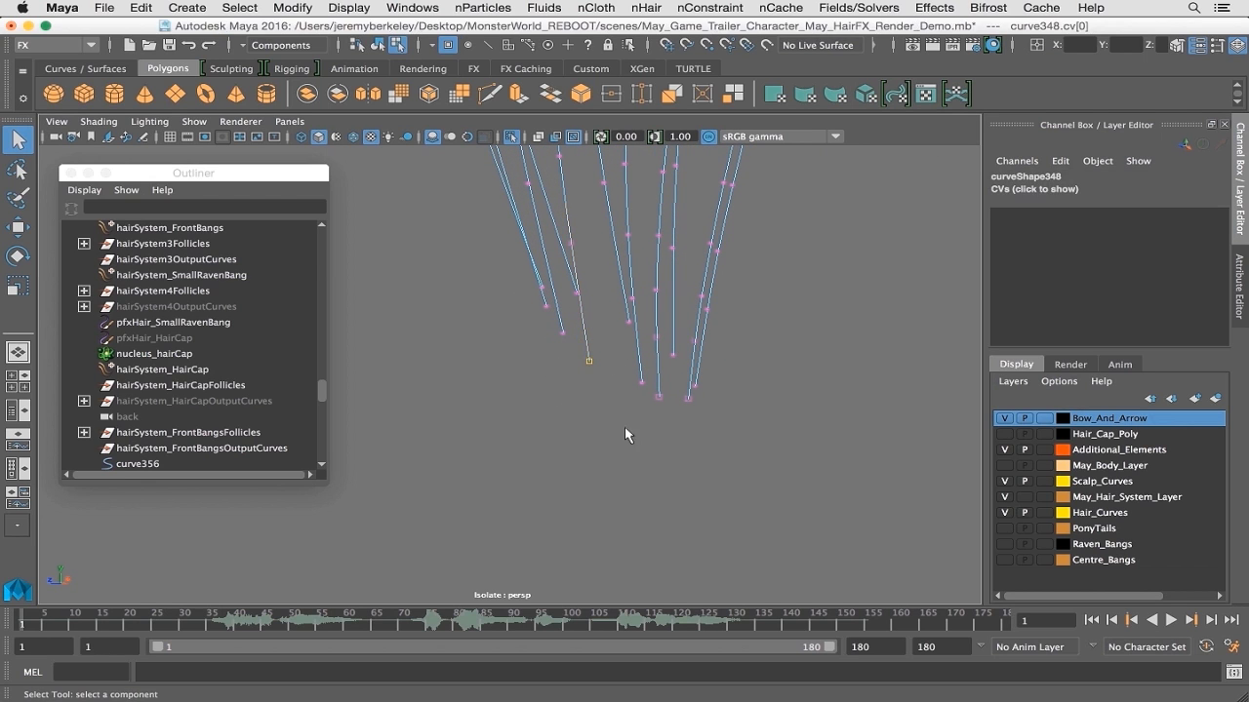
left_click(659, 396, "shift")
left_click_drag(682, 395, 606, 389, "shift")
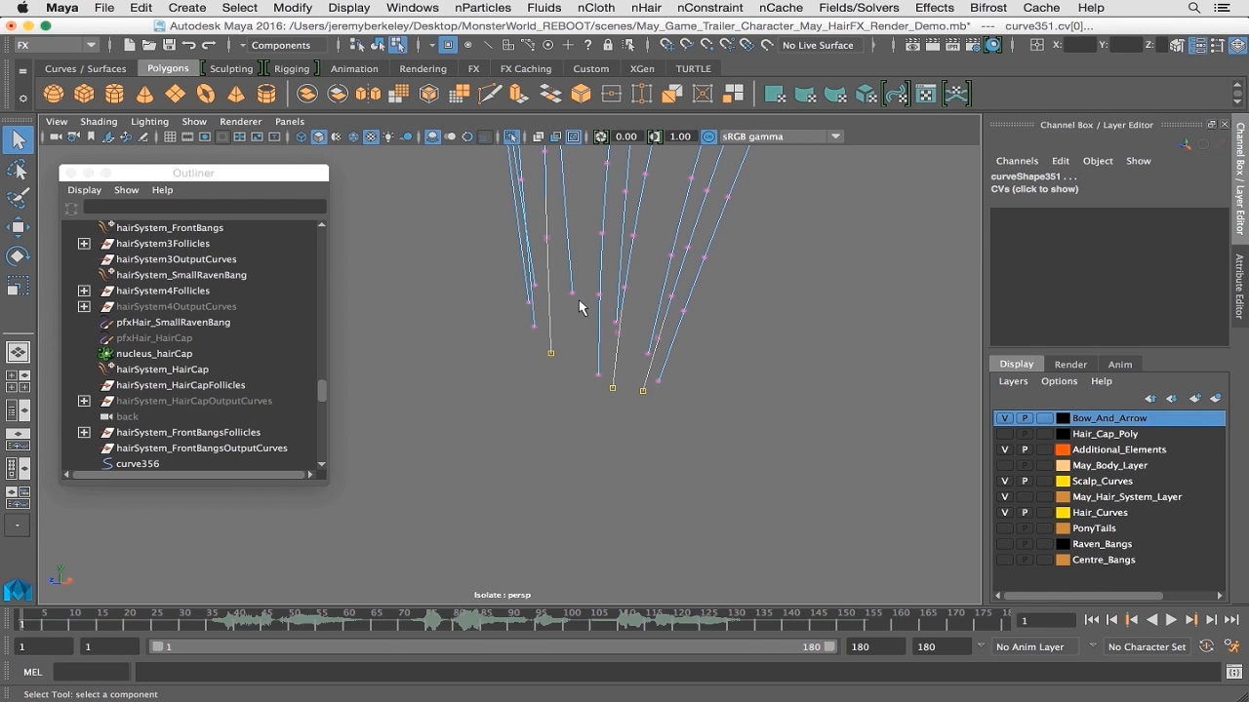
Select three hanging bang curves (curve348, curve350, curve351) as whole objects
left_click(376, 45)
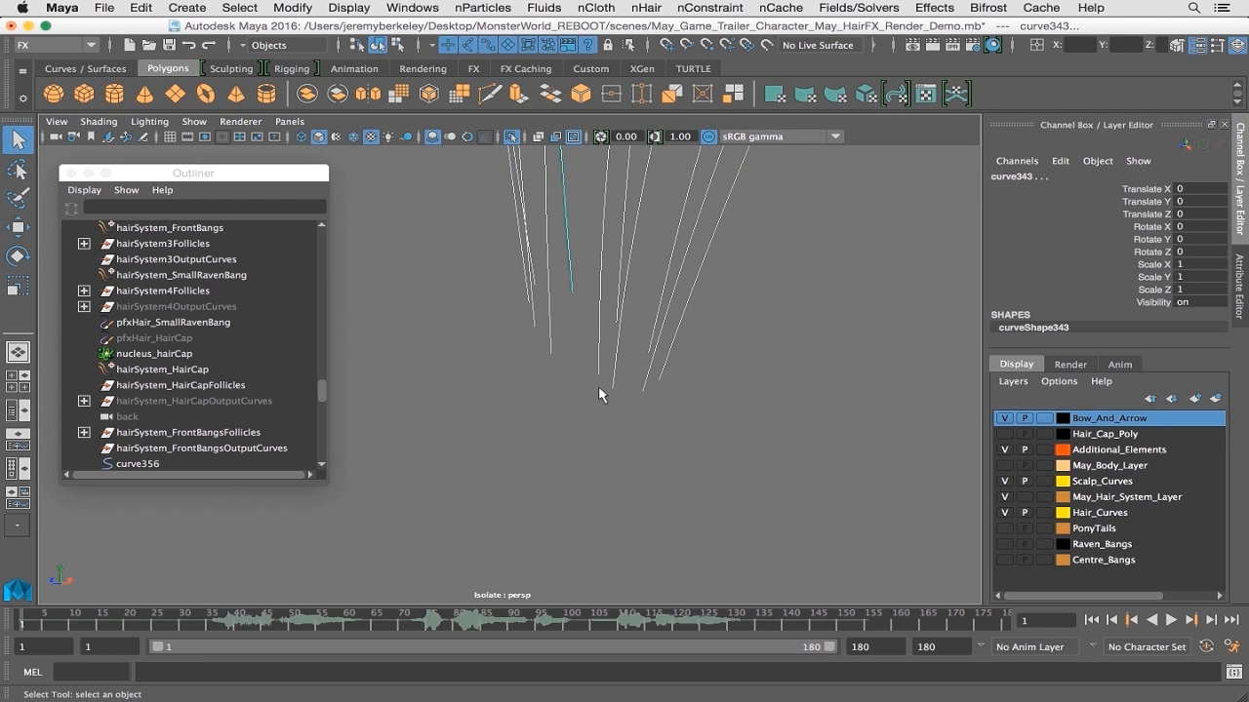
left_click(398, 46)
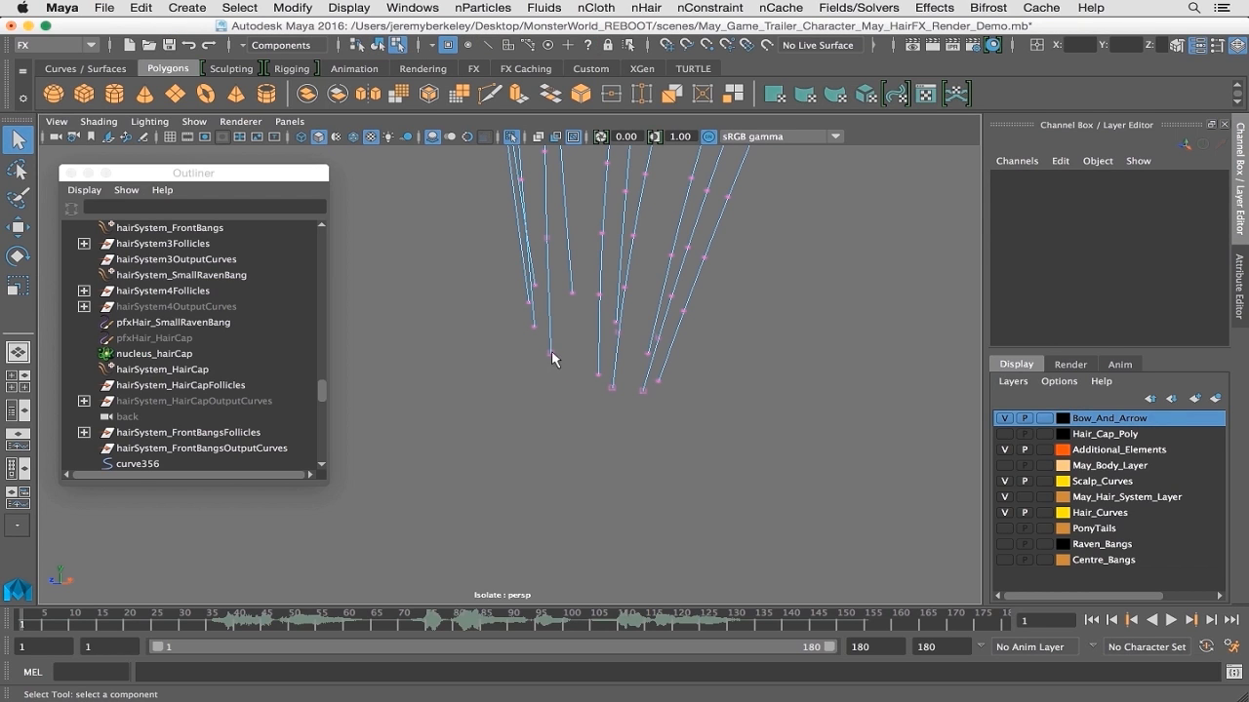
left_click(377, 45)
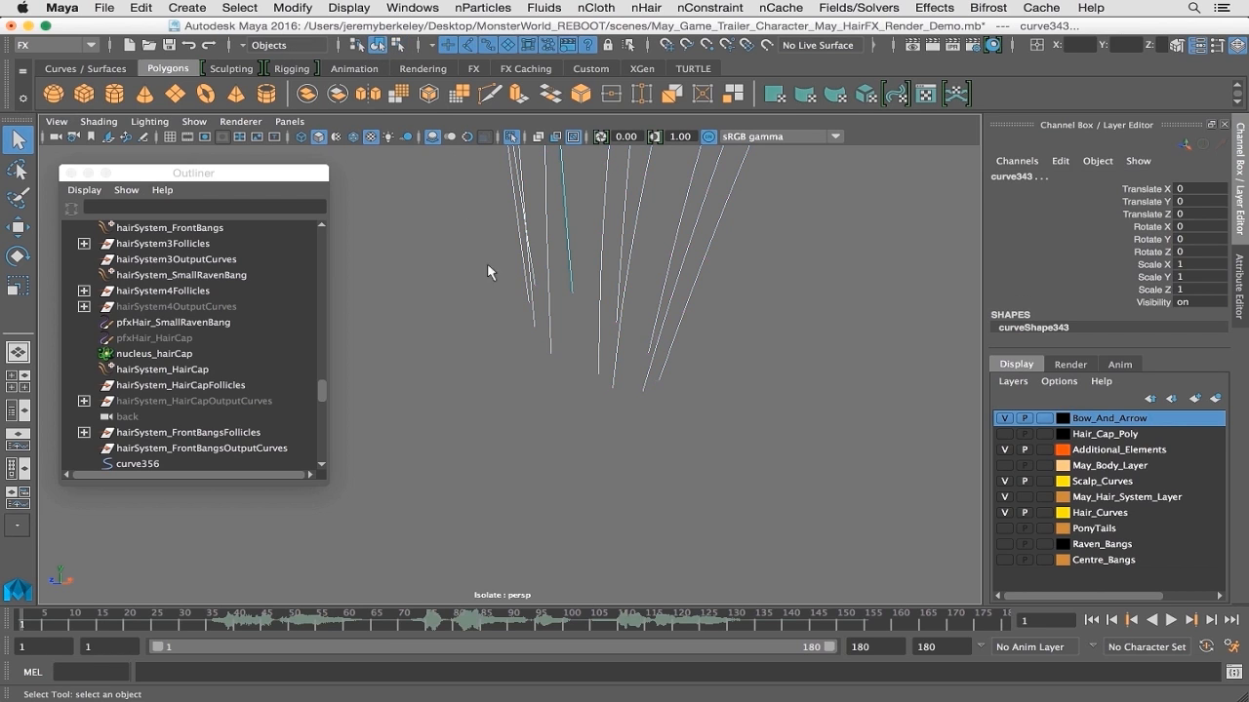
left_click(550, 347)
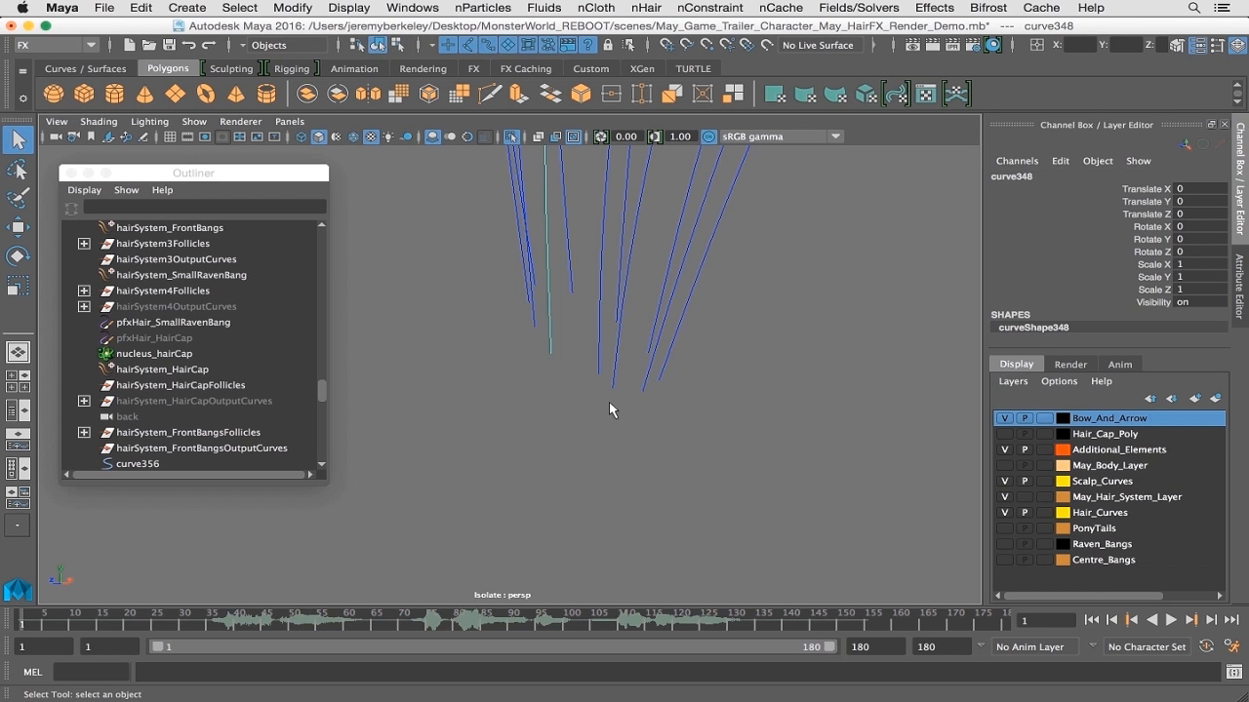
left_click(611, 388, "shift")
left_click(643, 389, "shift")
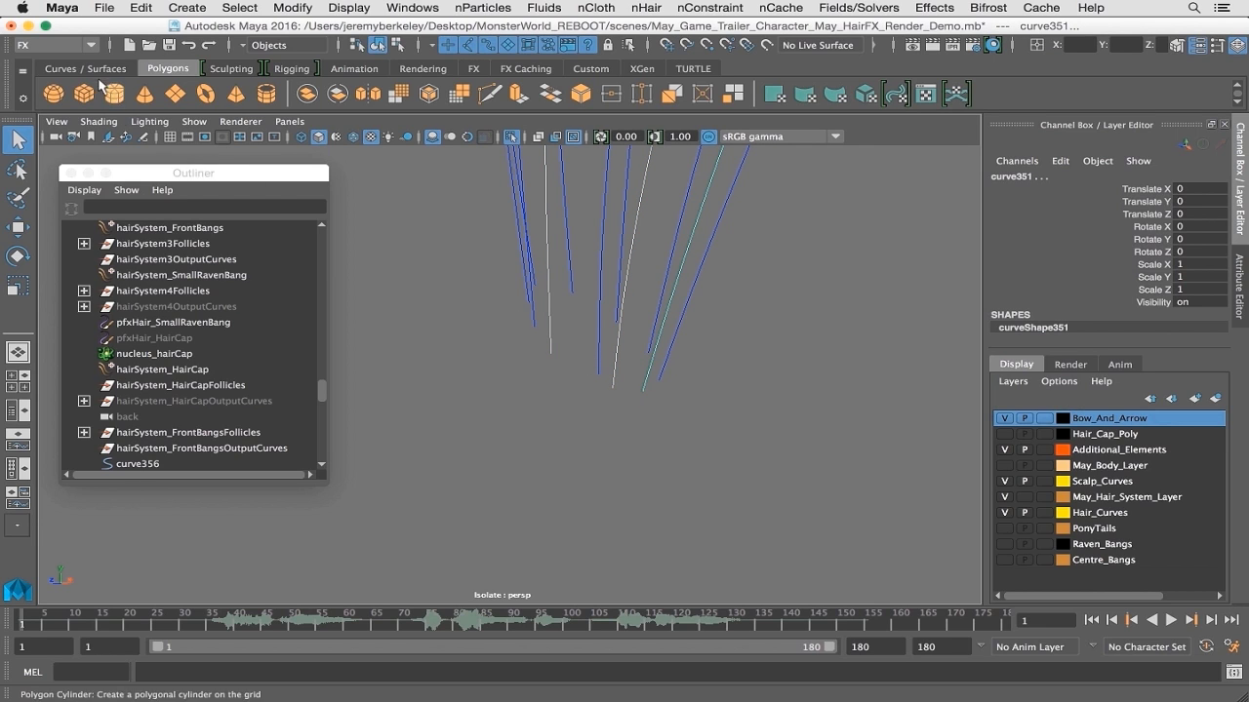
left_click(88, 44)
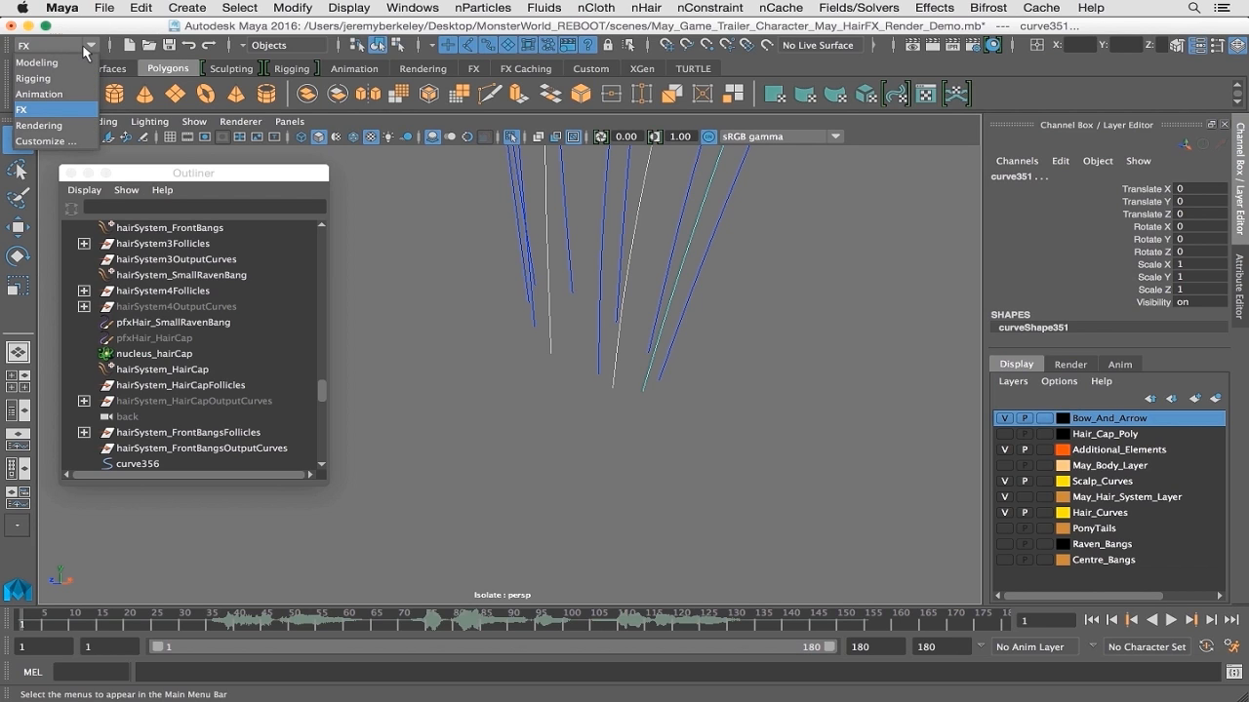
Switch to the Modeling menu set and tear off the Curves menu as a floating panel
left_click(44, 64)
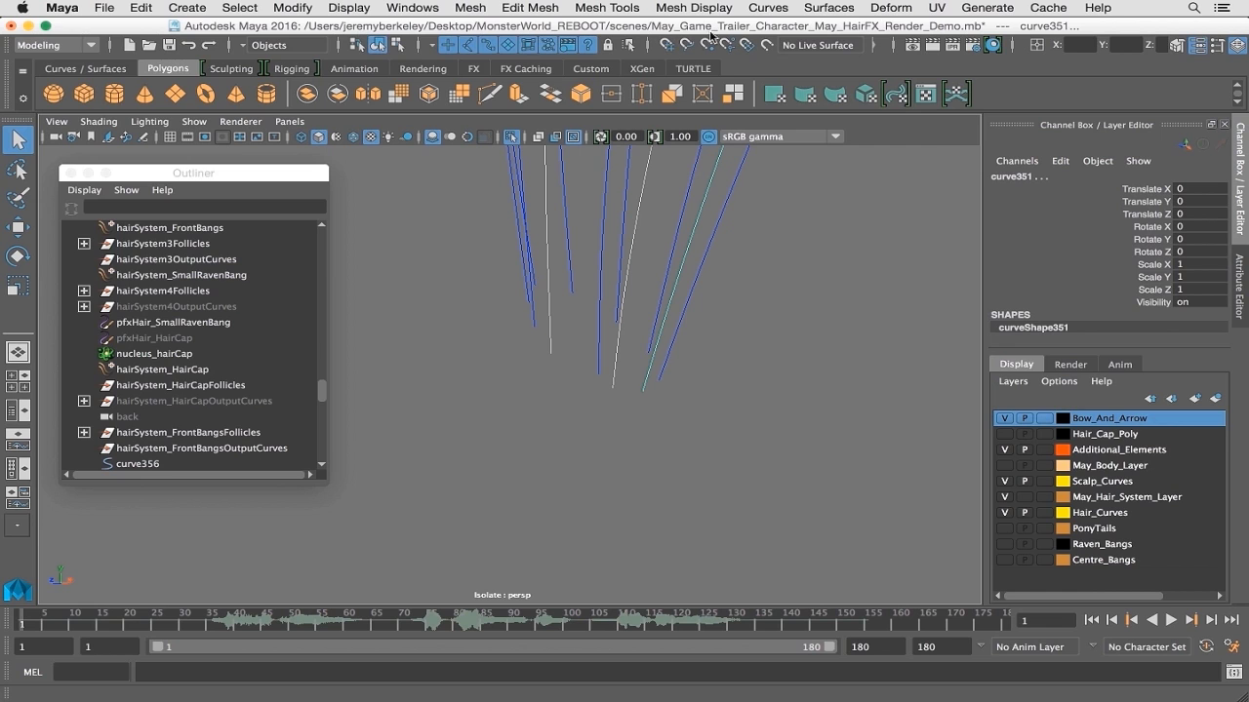
left_click(769, 9)
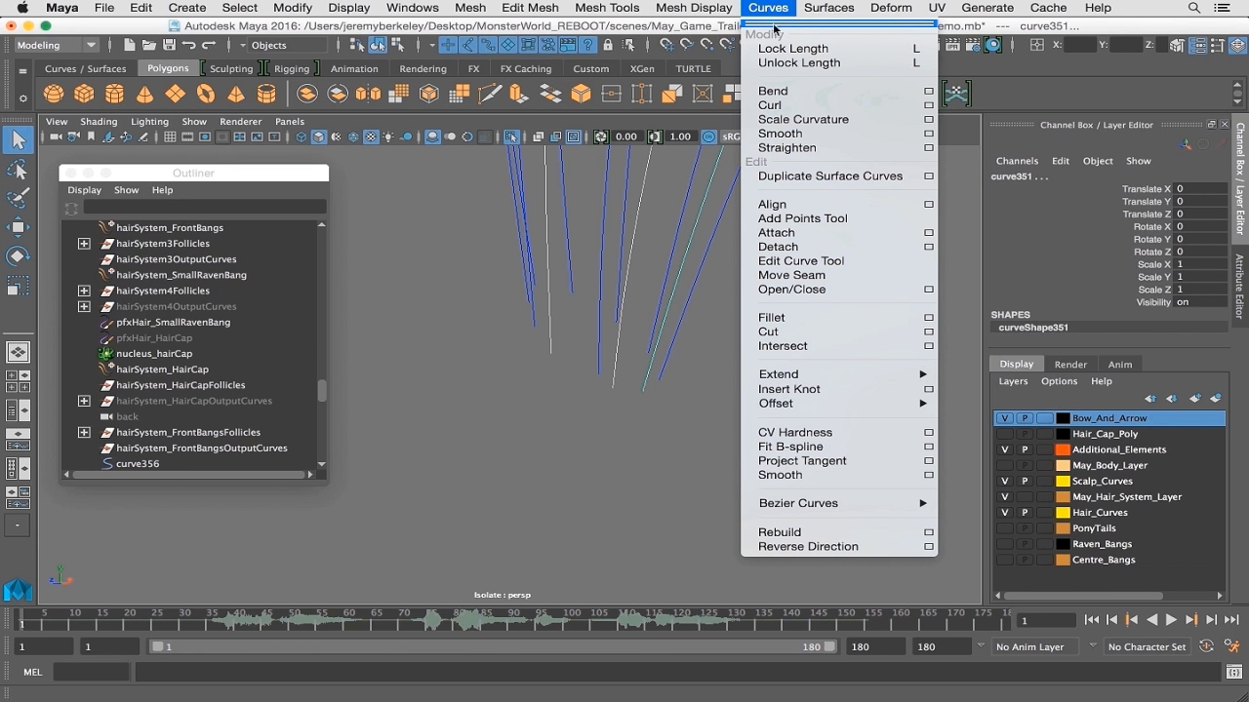
left_click(817, 22)
left_click_drag(897, 27, 899, 65)
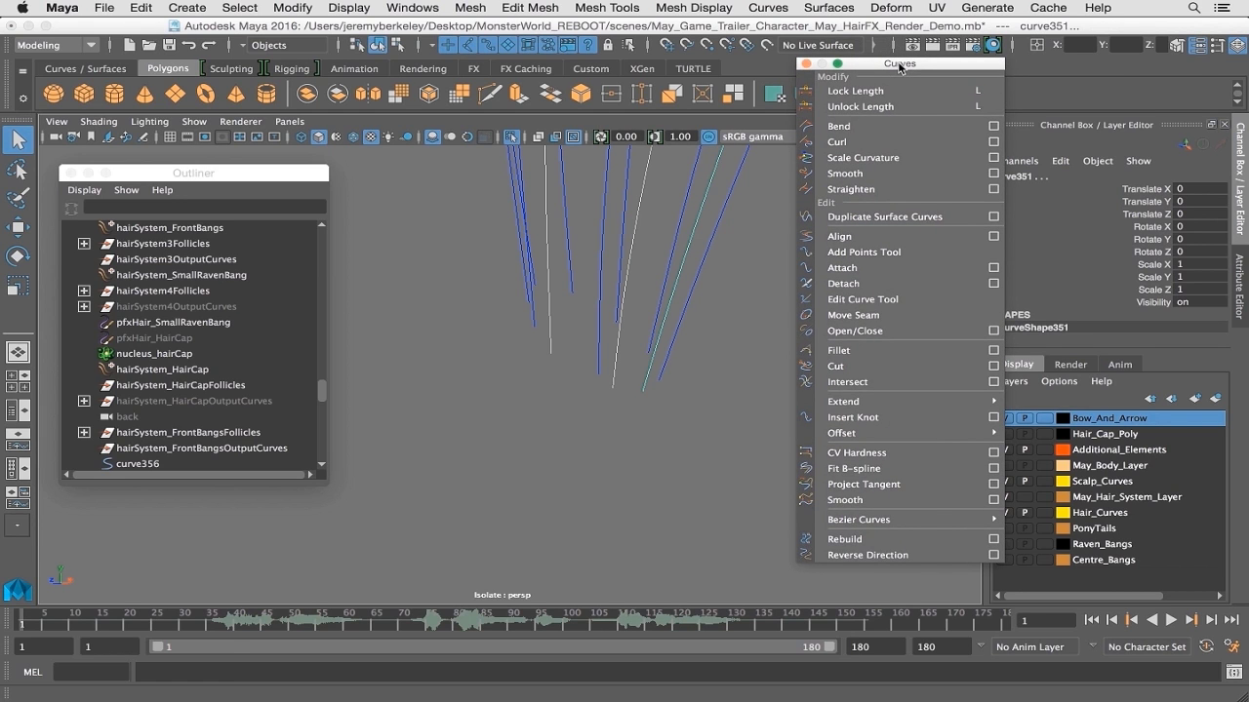
left_click_drag(683, 290, 627, 339, "alt")
left_click(398, 45)
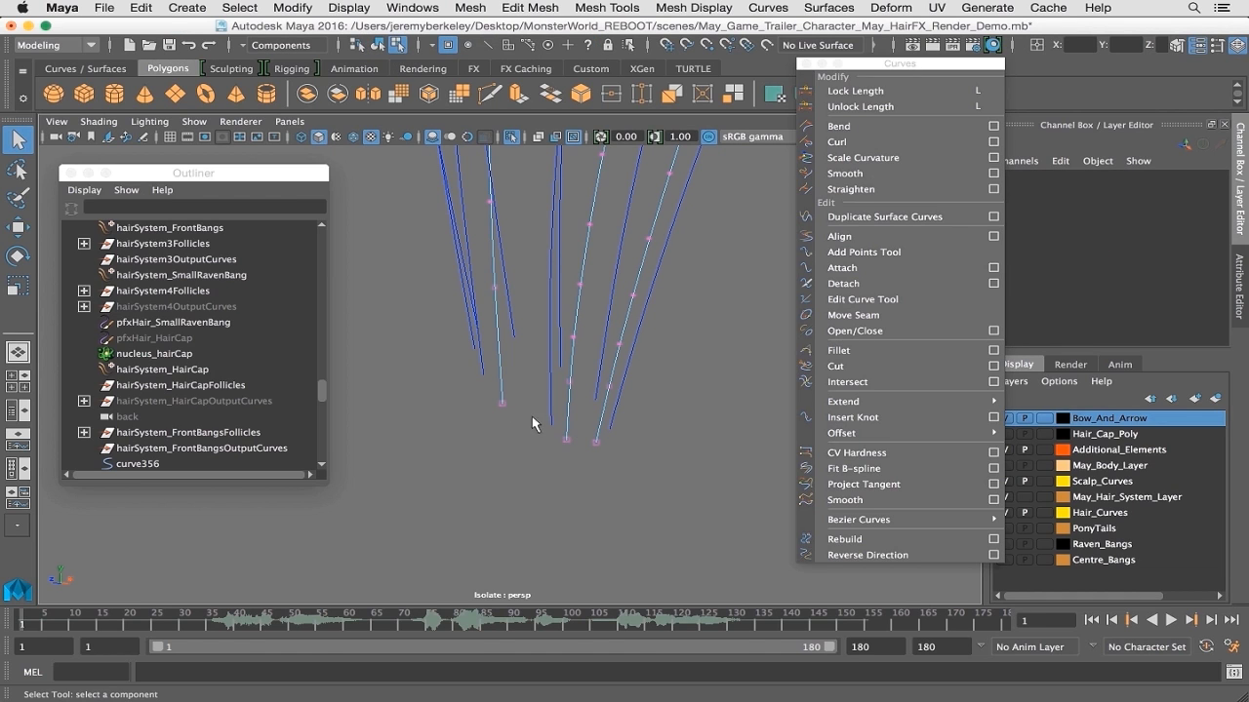
left_click(378, 46)
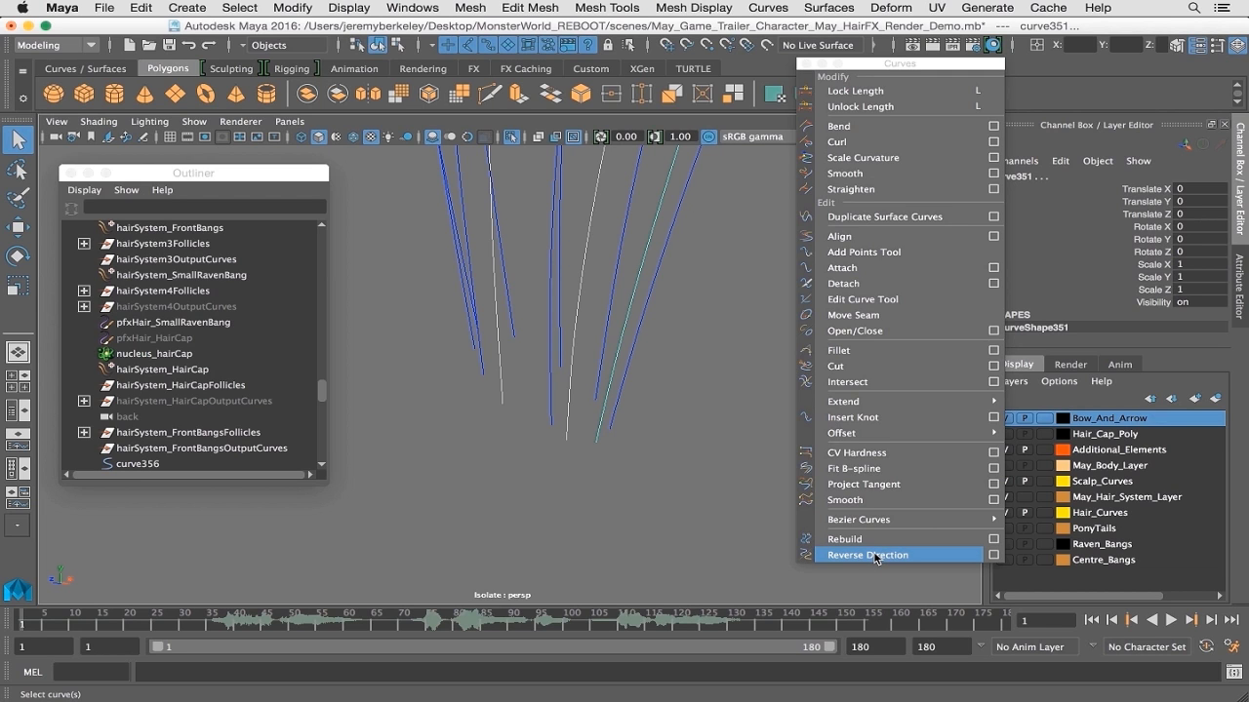
Reverse the direction of the selected curves and check their CVs
left_click(766, 8)
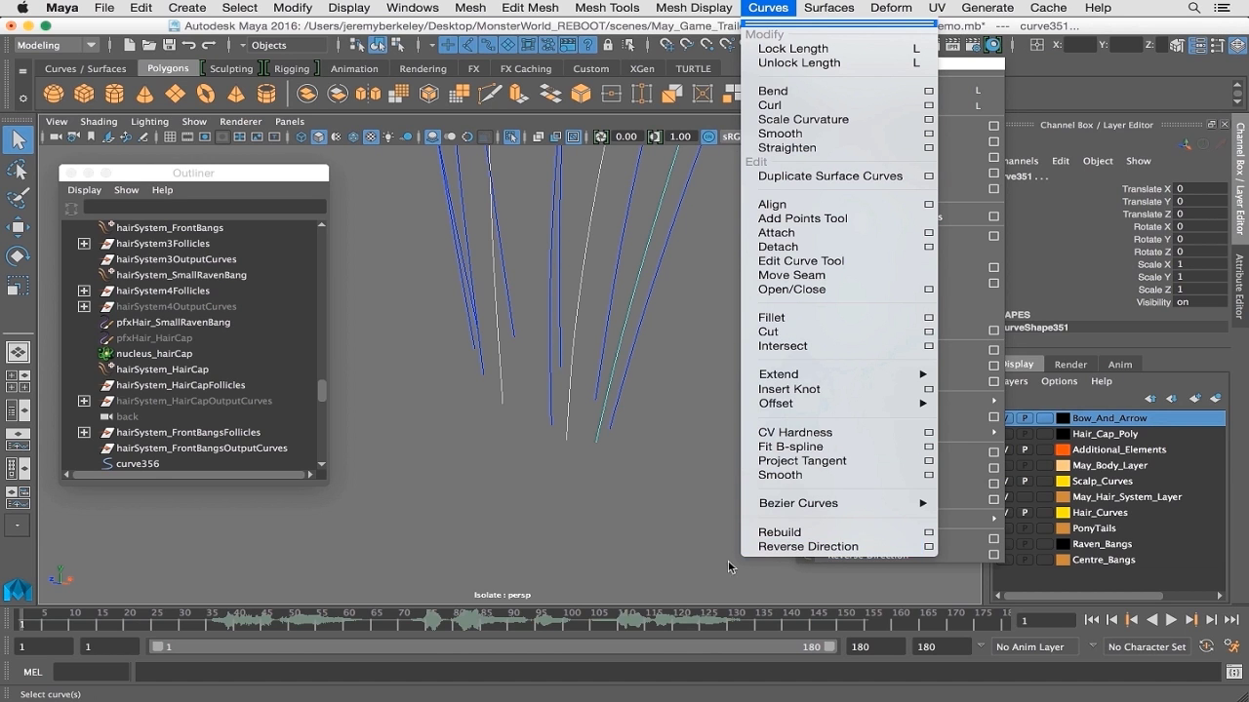
left_click(802, 568)
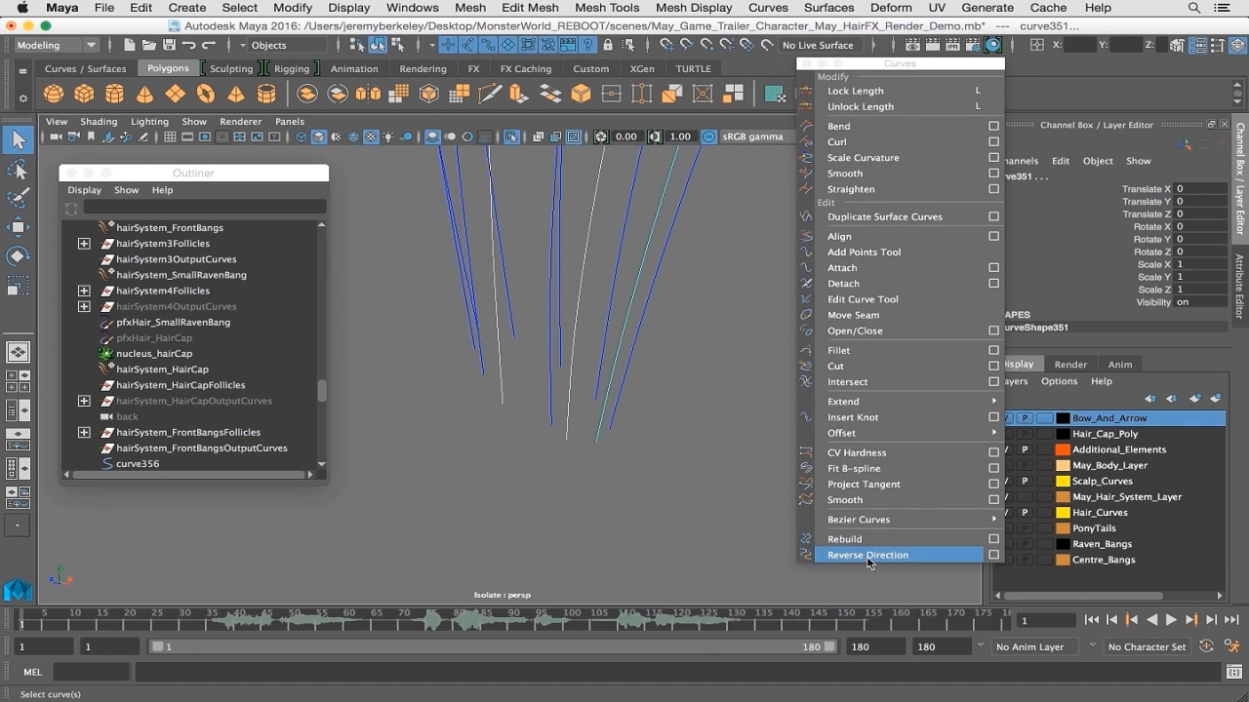
left_click(868, 556)
left_click(653, 432)
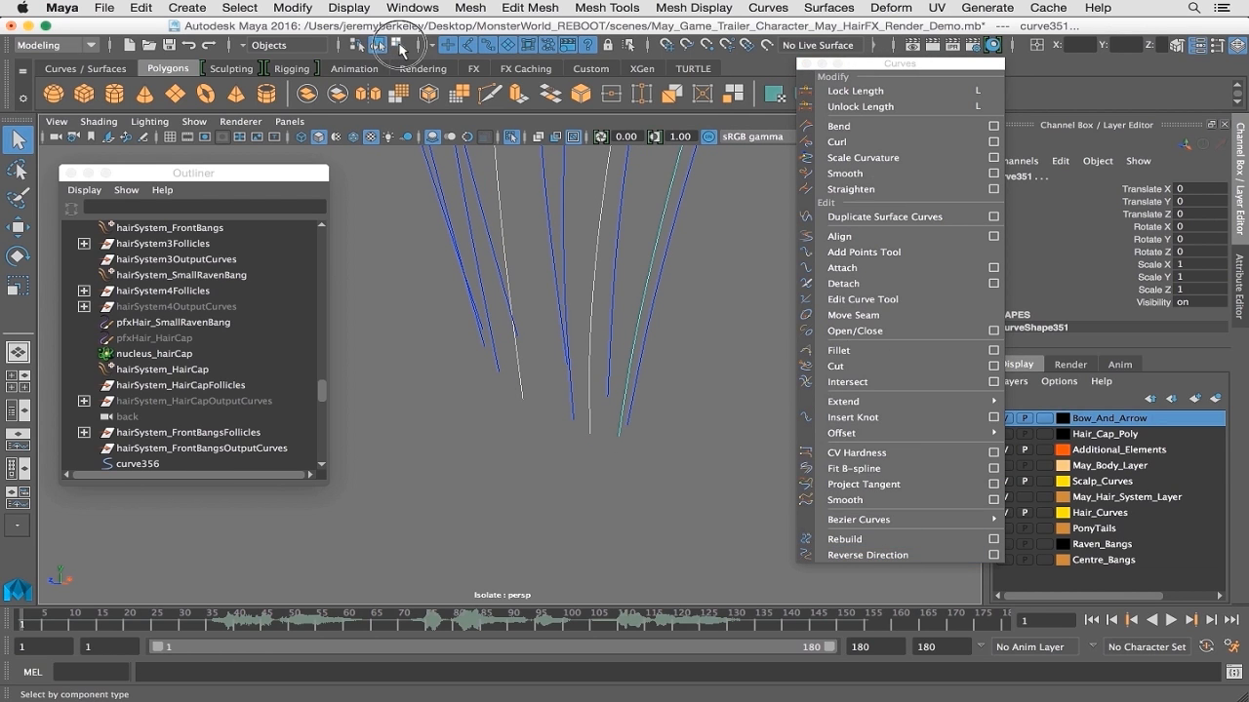
left_click(397, 45)
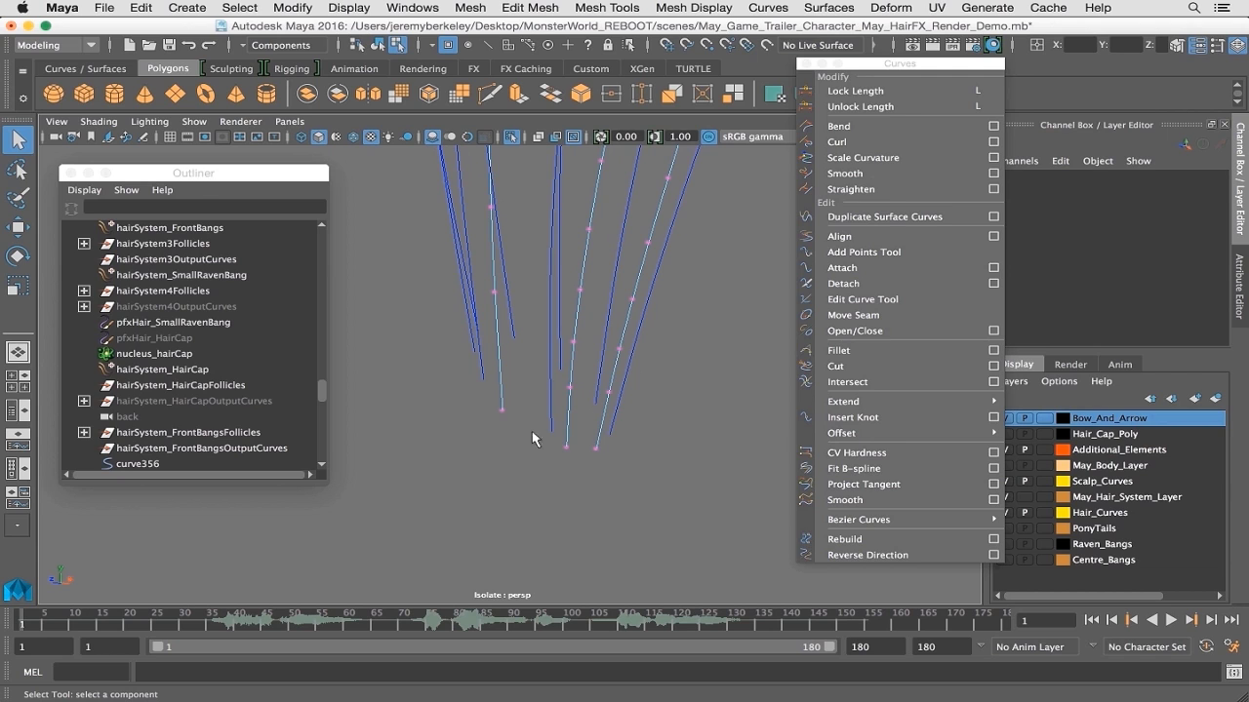
left_click(377, 45)
Box-select the right bundle of bang curves and inspect its control points
left_click_drag(549, 312, 601, 314, "alt")
middle_click_drag(601, 314, 488, 410, "alt")
left_click_drag(488, 409, 518, 377, "alt")
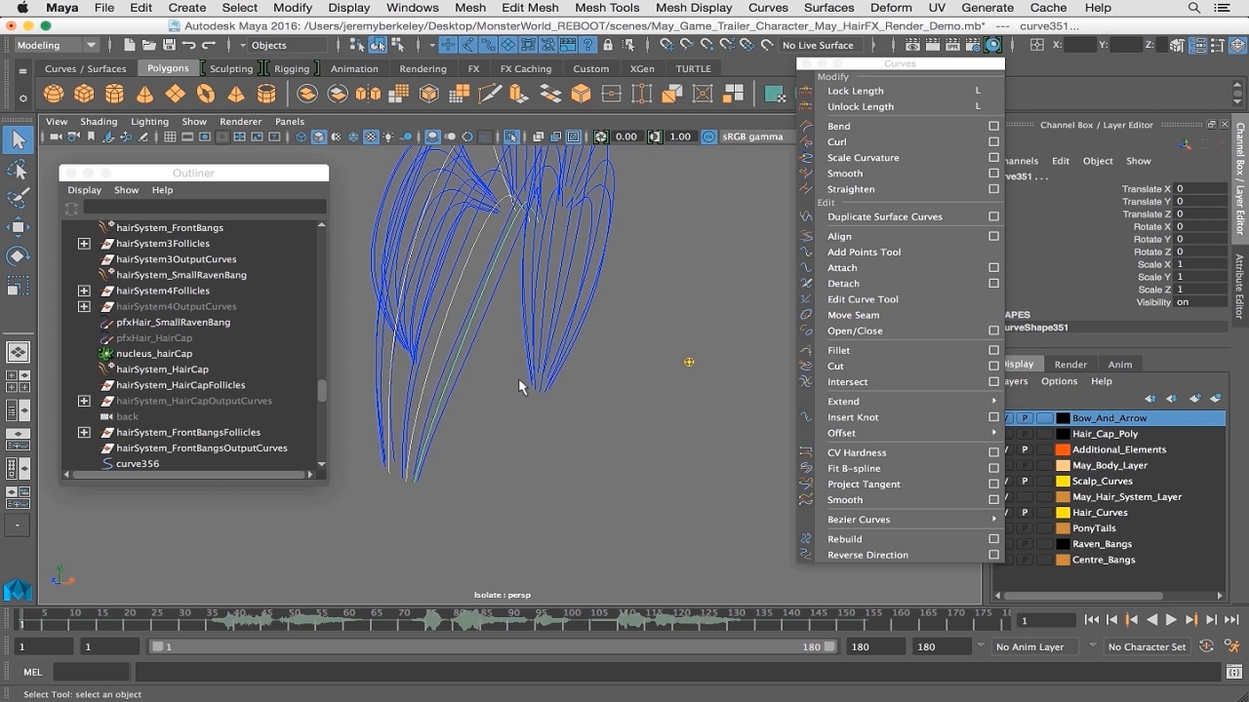
left_click(576, 386)
left_click_drag(509, 336, 583, 339)
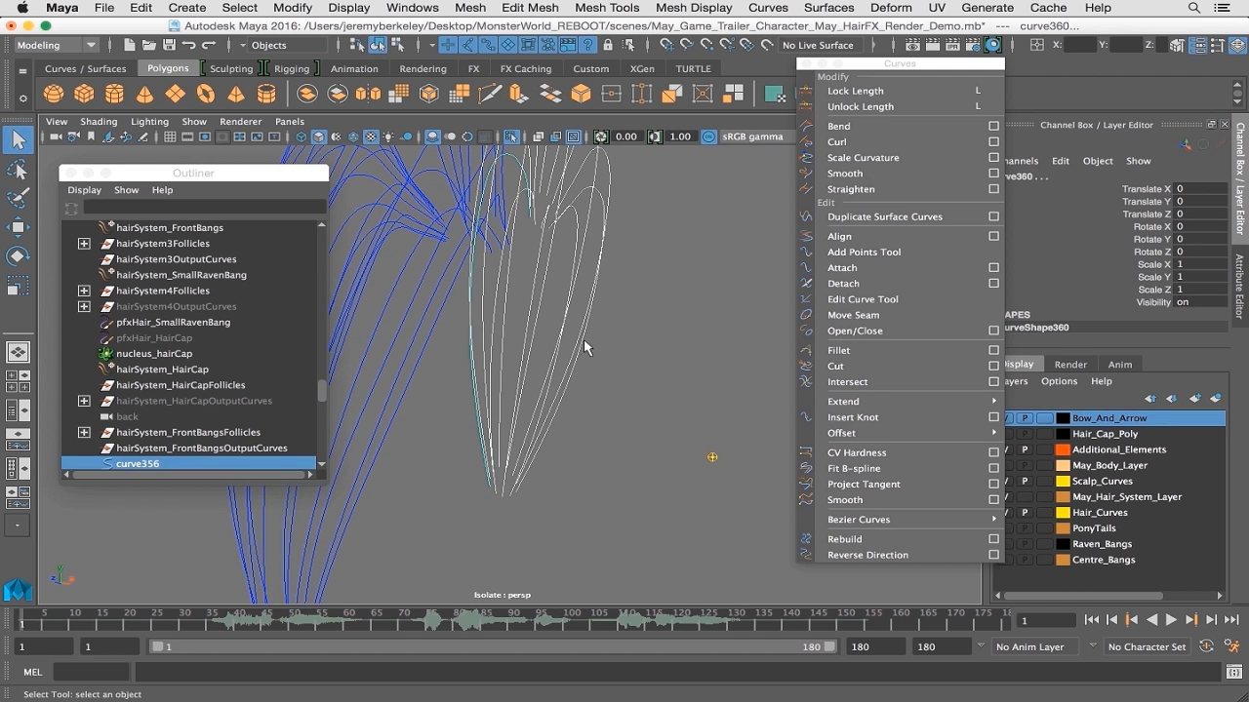
left_click(398, 45)
scroll(499, 380, "up", 3)
left_click_drag(518, 400, 562, 333, "alt")
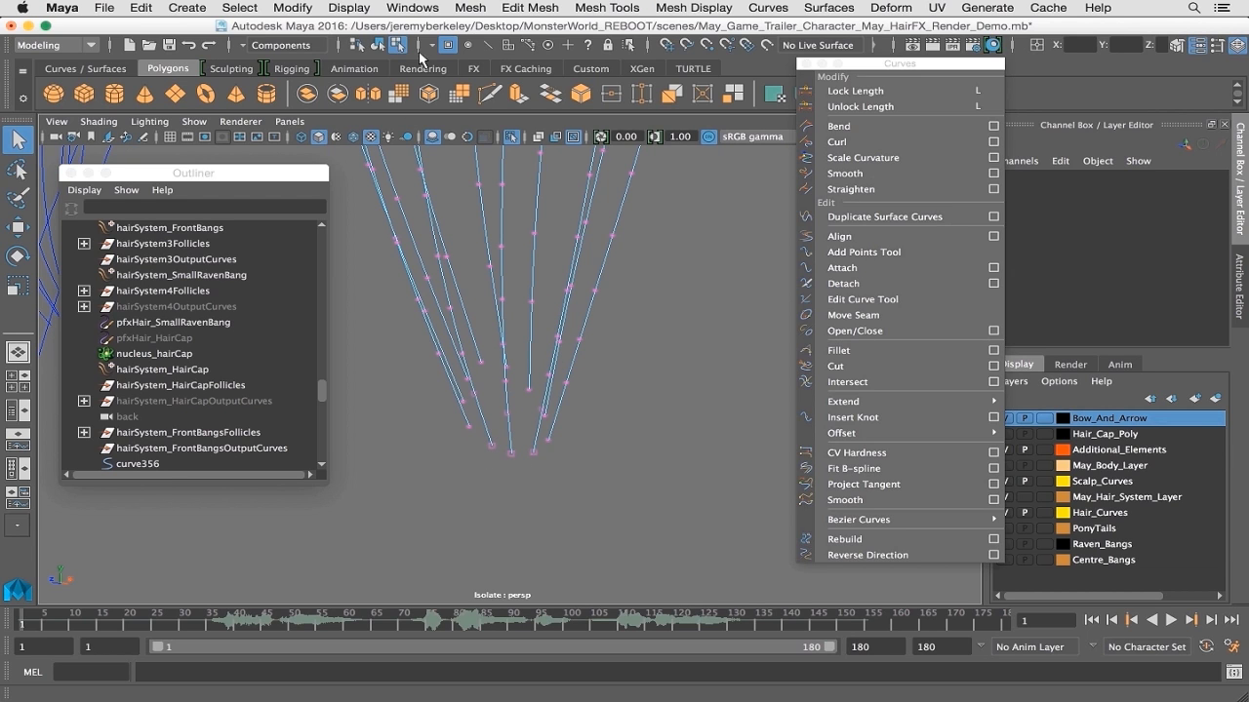
Box-select the next group of curve tips, reverse its direction, and confirm the CVs
left_click(378, 45)
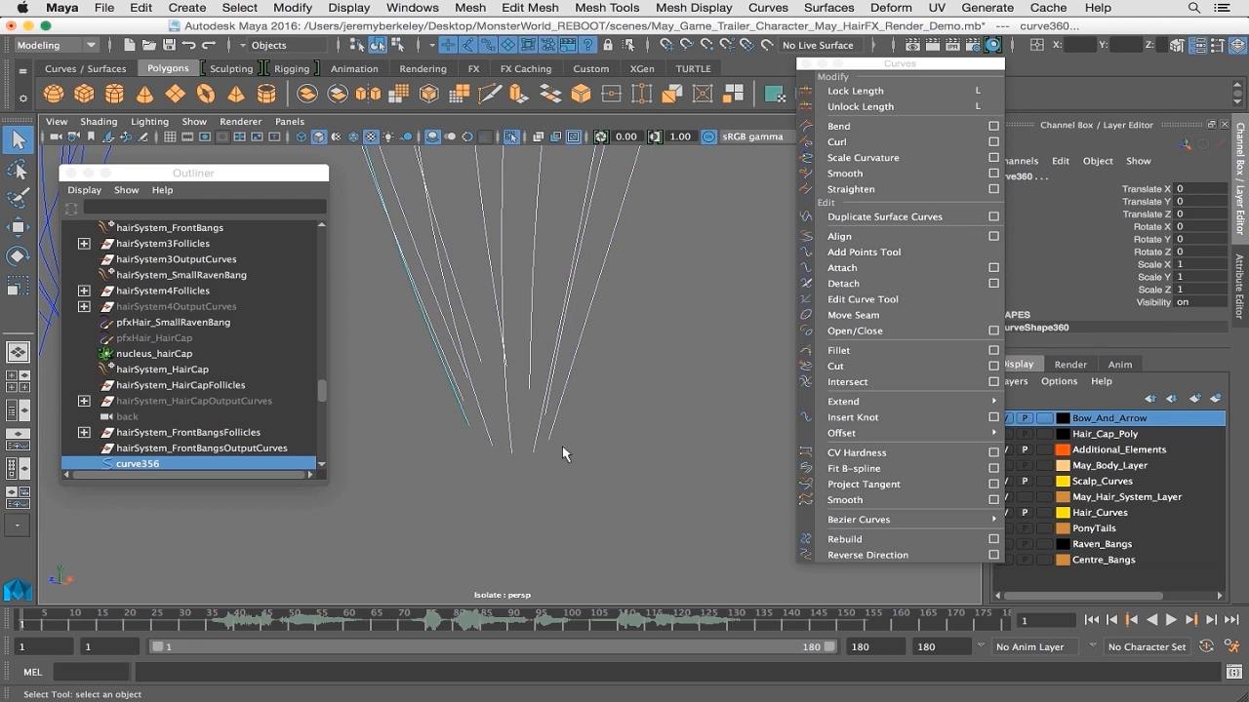
left_click_drag(479, 453, 539, 447)
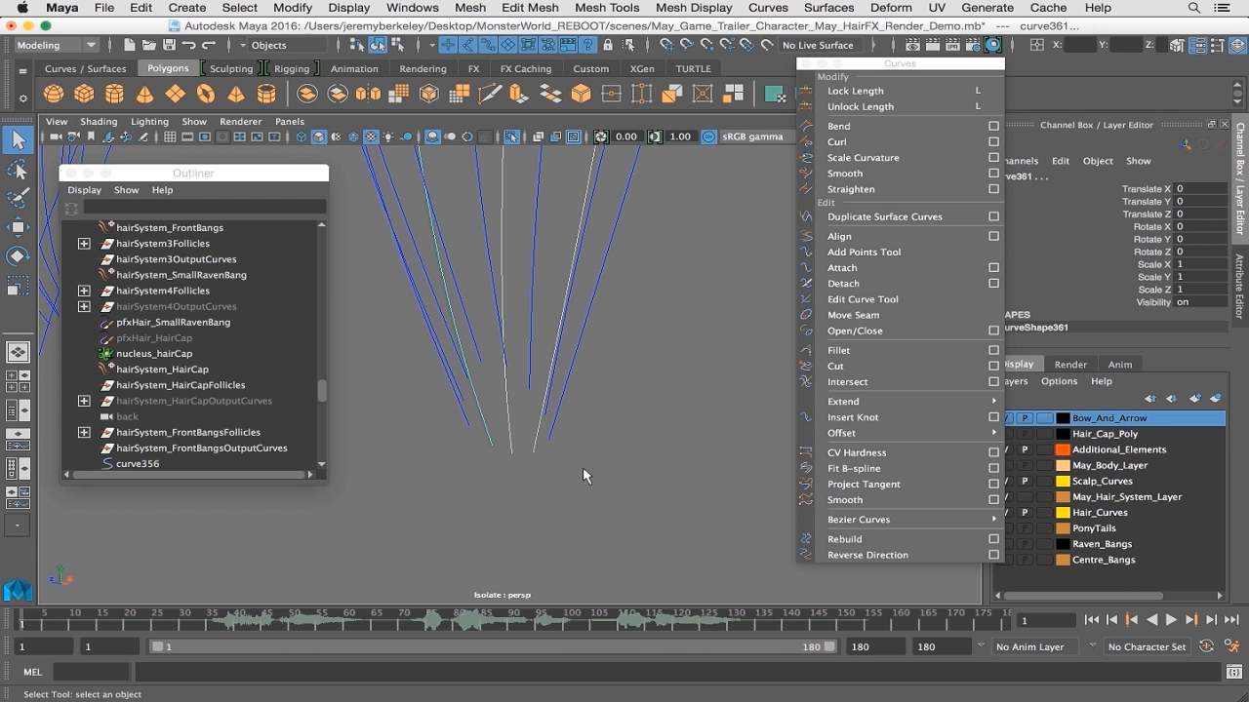
left_click(398, 45)
left_click(378, 45)
left_click(868, 555)
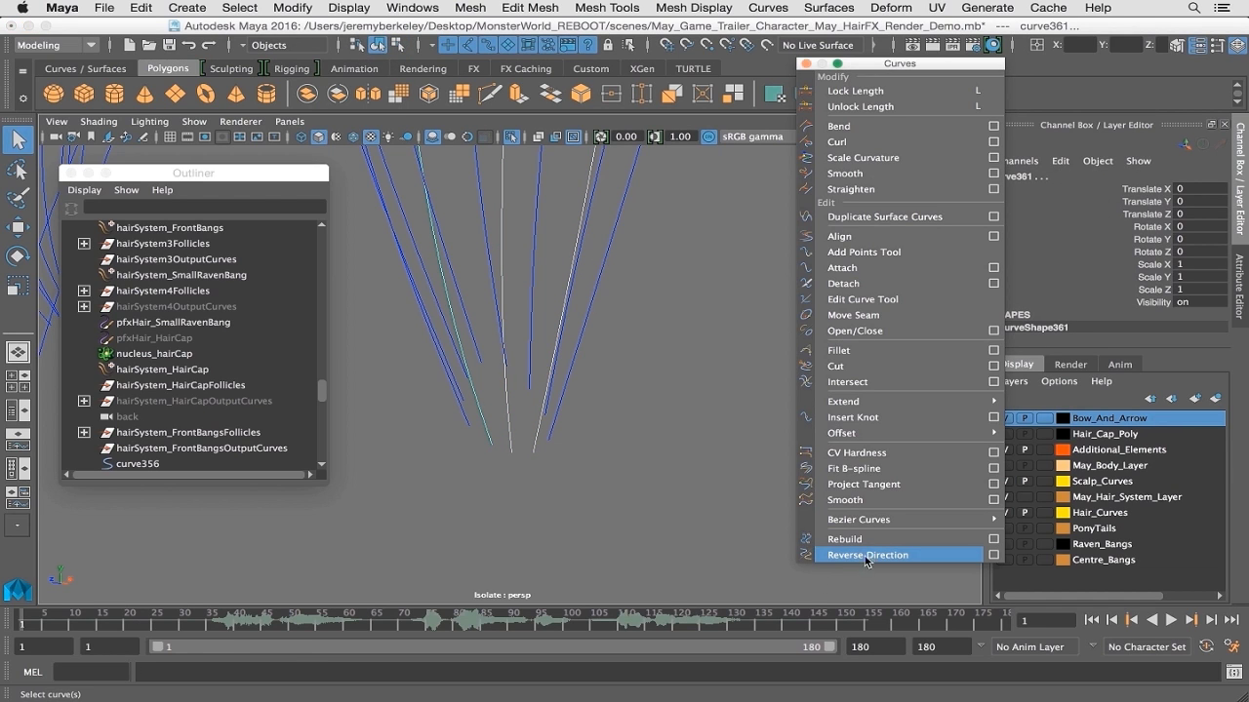
left_click(397, 44)
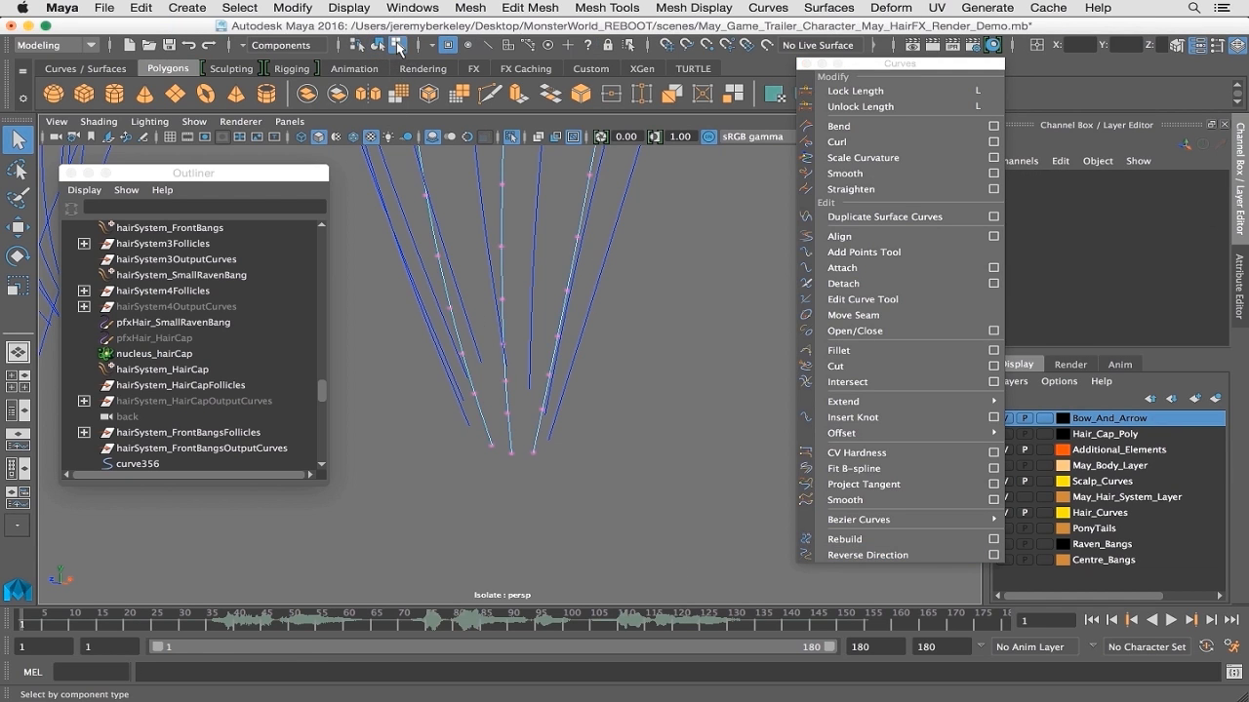
left_click(379, 46)
Box-select the left curve group and inspect its control points from several angles
left_click_drag(624, 293, 446, 257, "alt")
right_click_drag(446, 257, 433, 385, "alt")
left_click_drag(432, 384, 506, 420)
left_click_drag(521, 378, 604, 437, "alt")
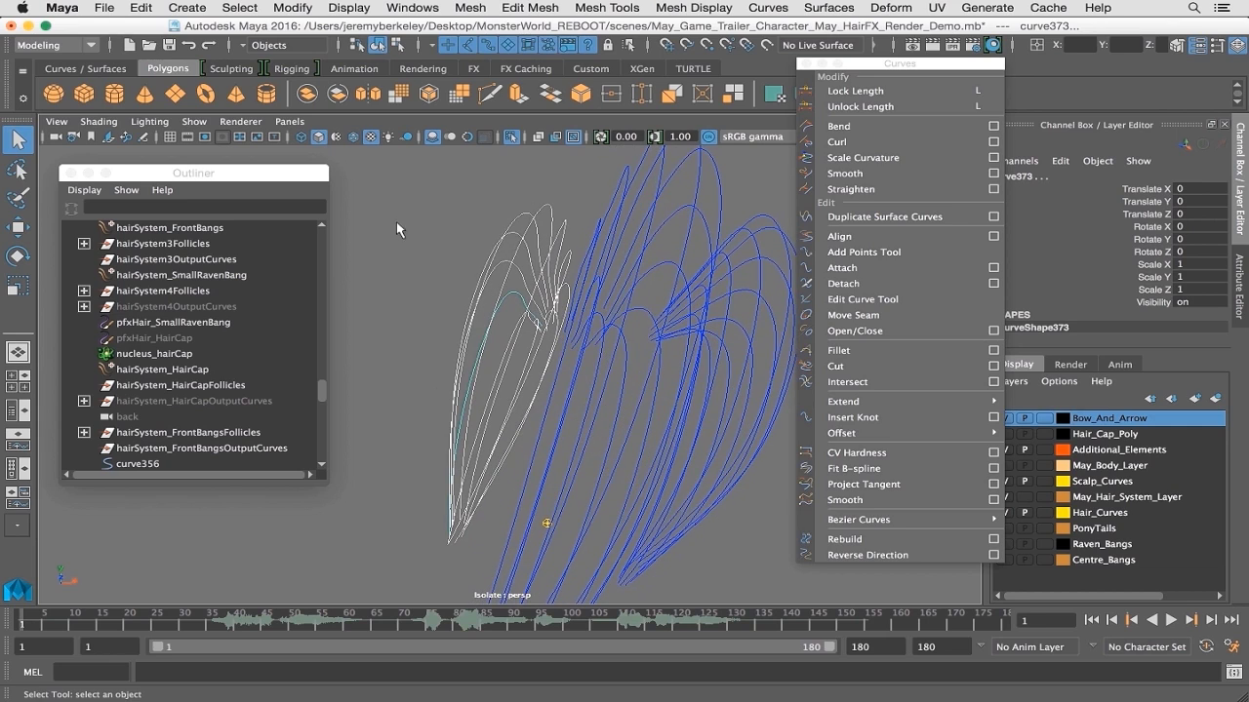
left_click(397, 45)
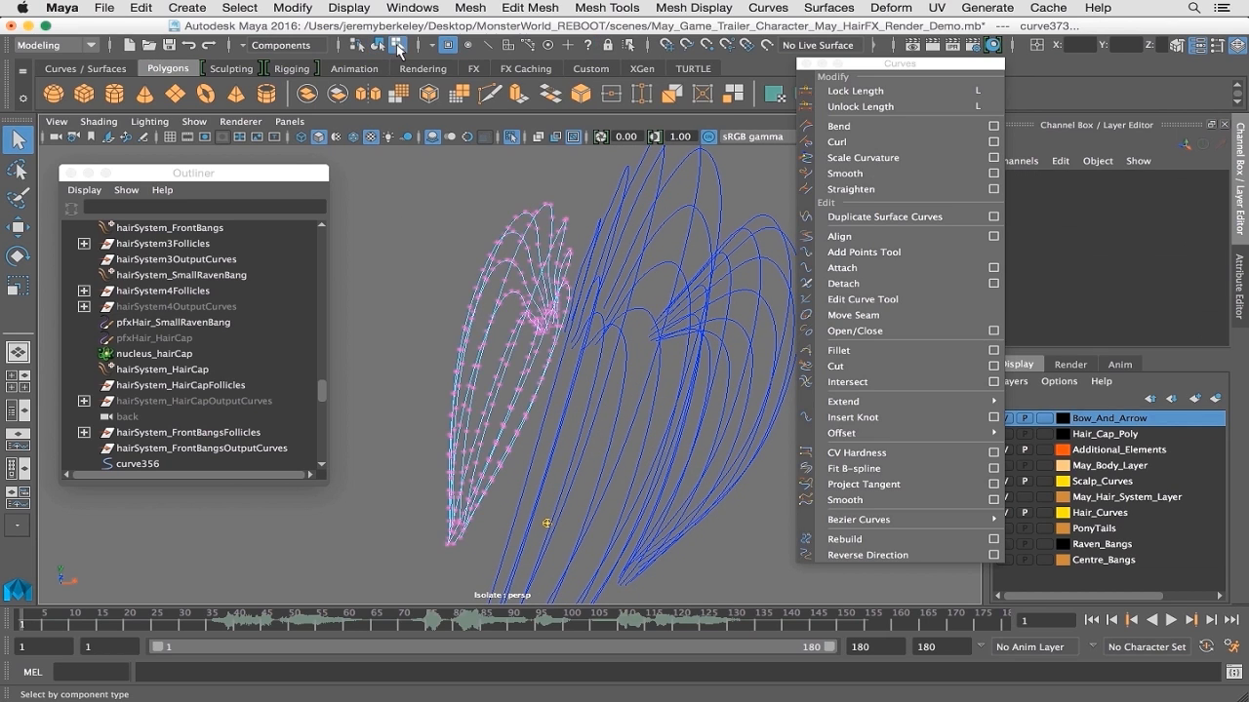
scroll(534, 334, "up", 2)
left_click_drag(535, 333, 510, 323, "alt")
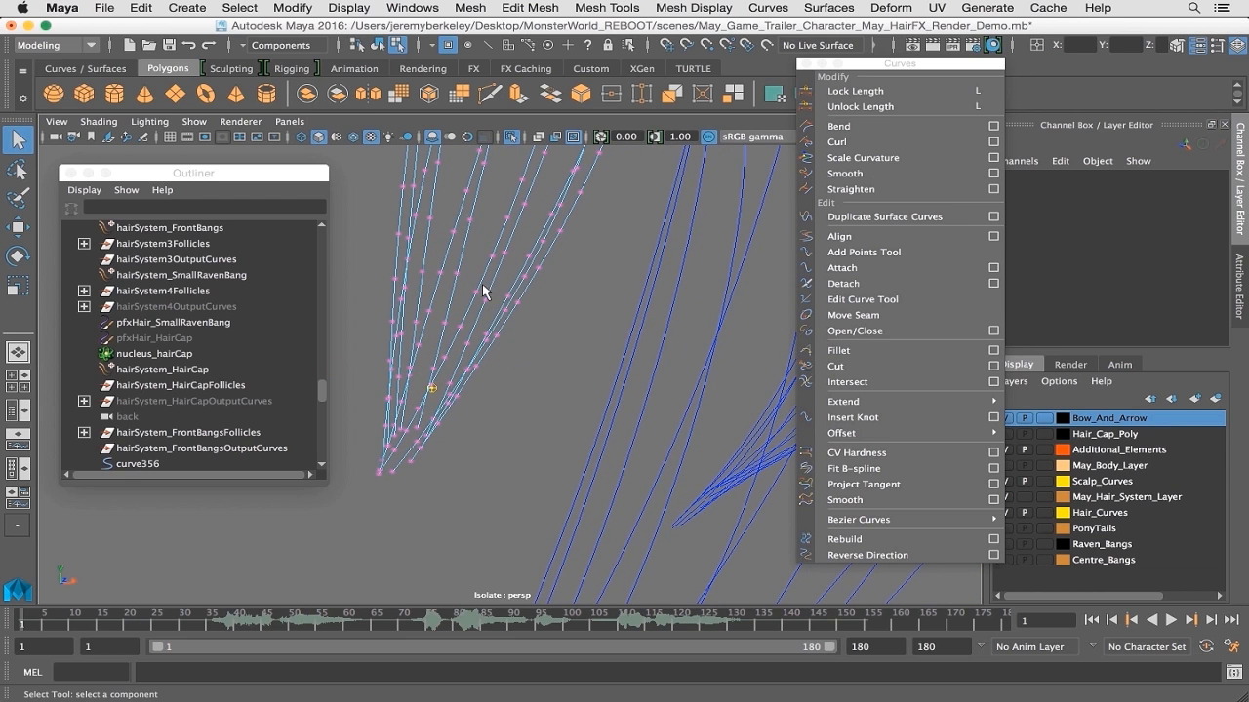
left_click(377, 45)
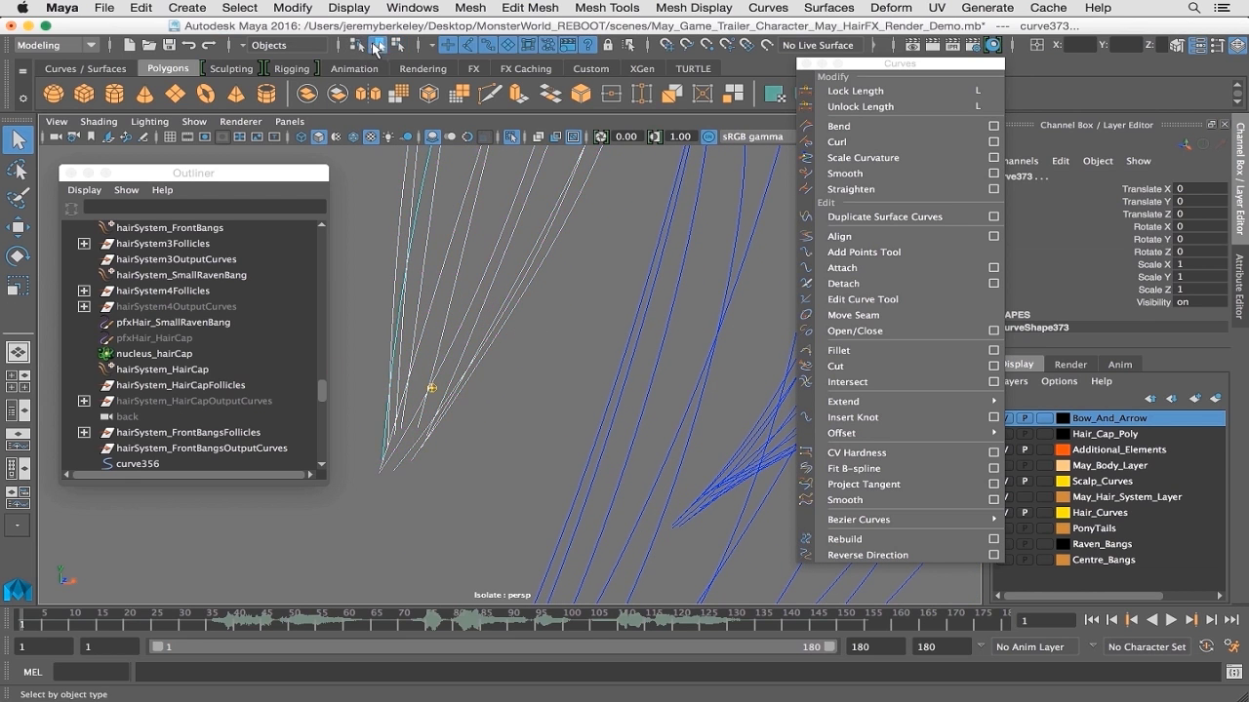
left_click_drag(660, 391, 596, 367, "alt")
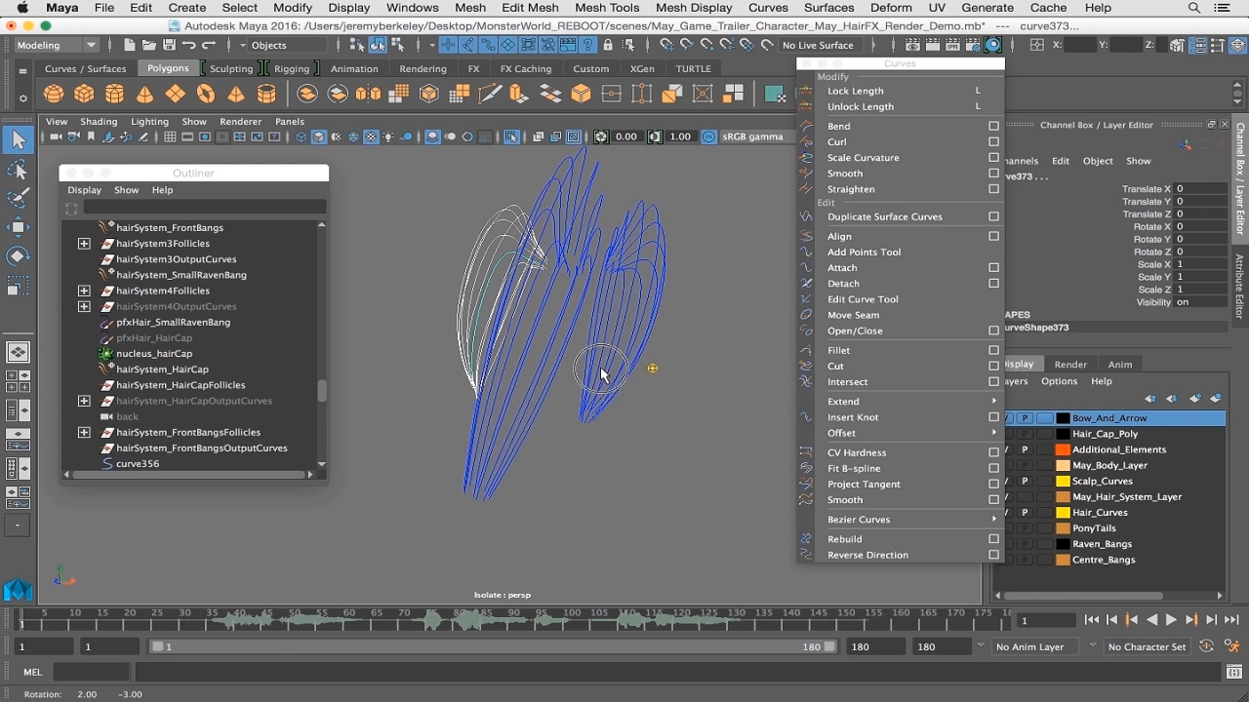
scroll(204, 353, "down", 3)
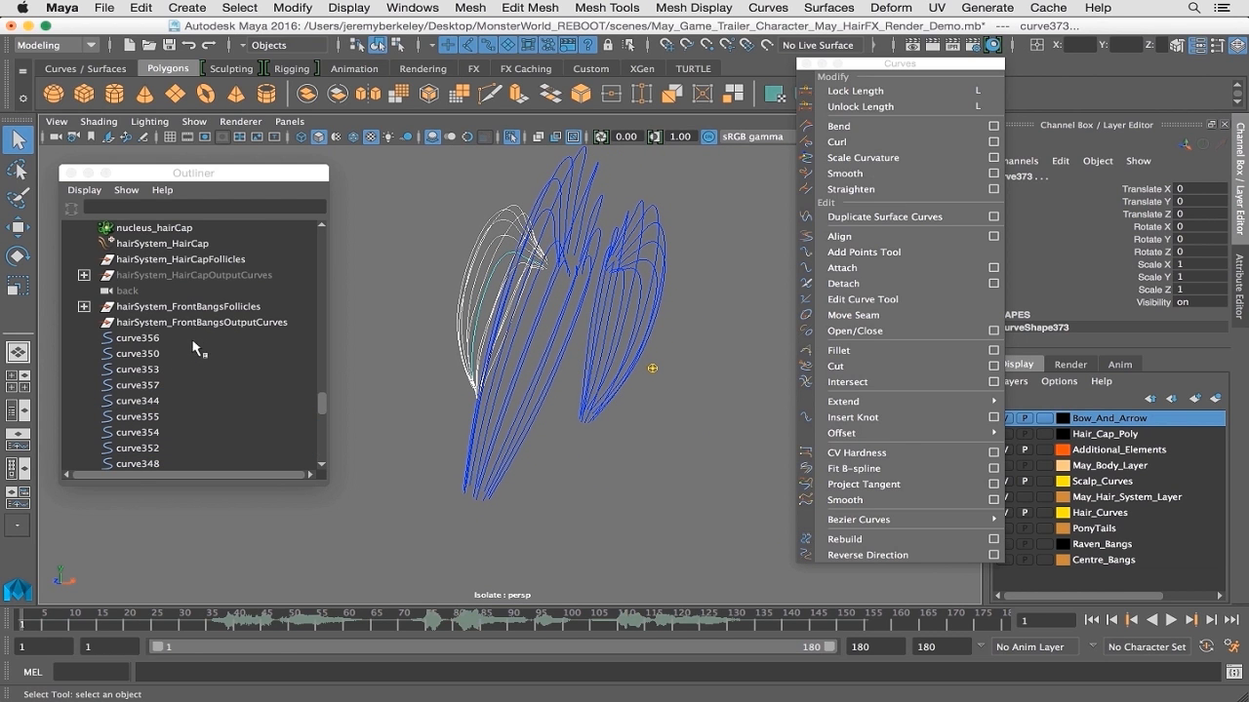
Select the centre-bang curve range starting at curve356 in the Outliner and close the torn-off Curves menu
left_click(143, 338)
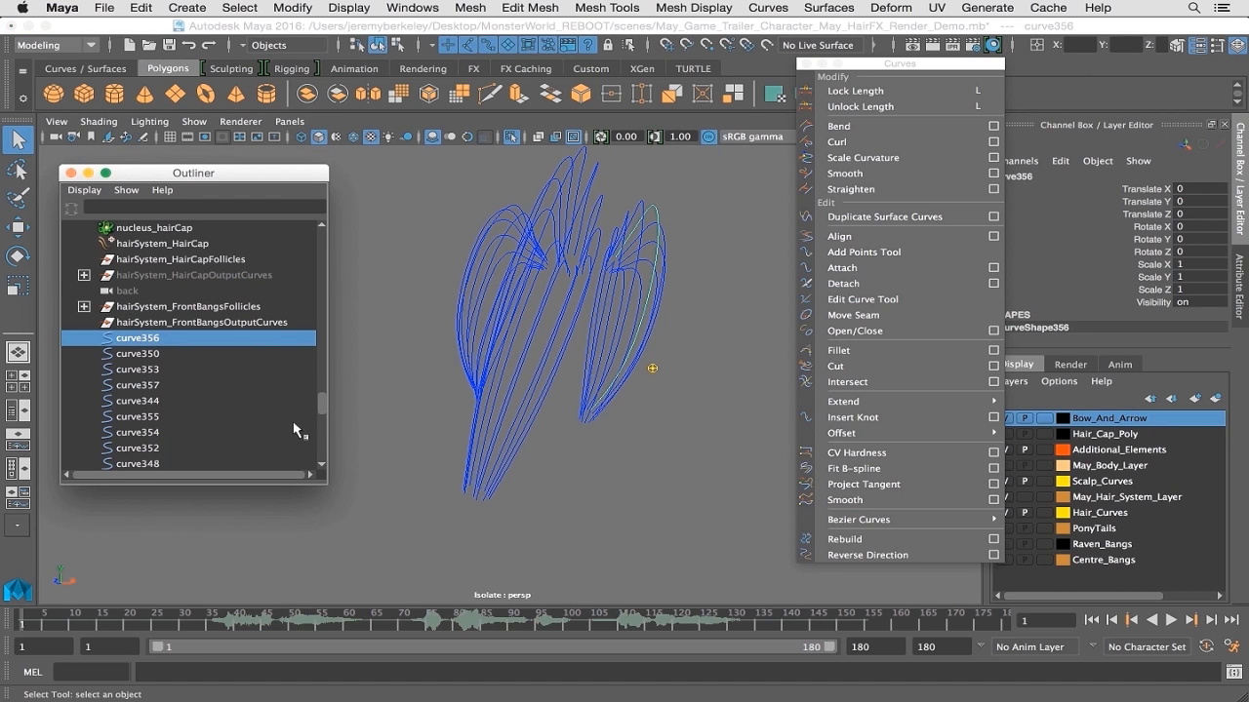
left_click_drag(322, 398, 322, 450)
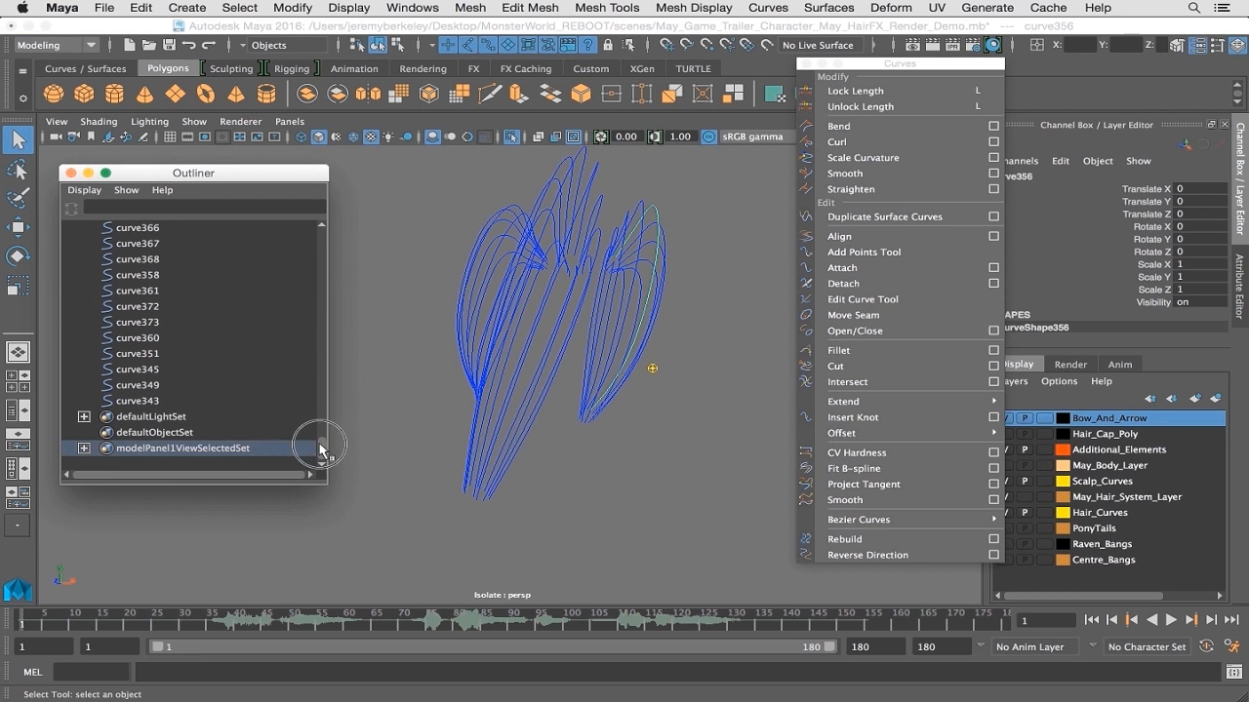
left_click(134, 403, "shift")
scroll(644, 336, "down", 1)
left_click_drag(646, 338, 741, 390, "alt")
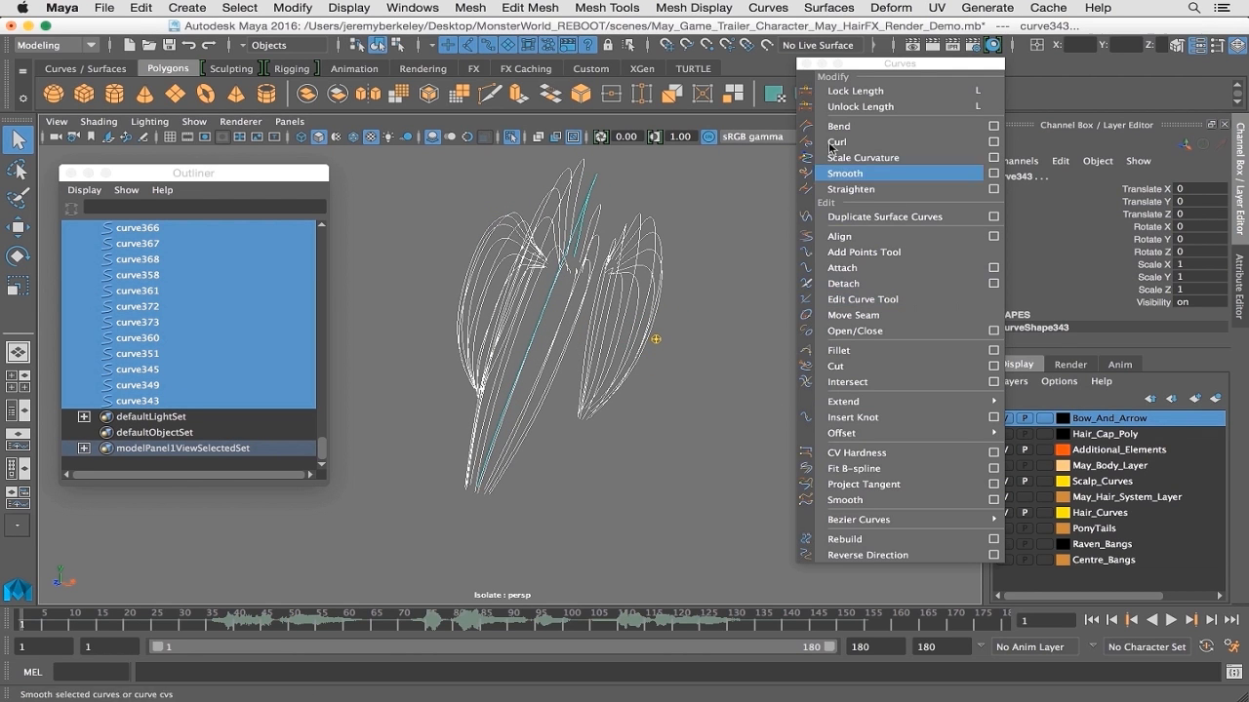
left_click(806, 63)
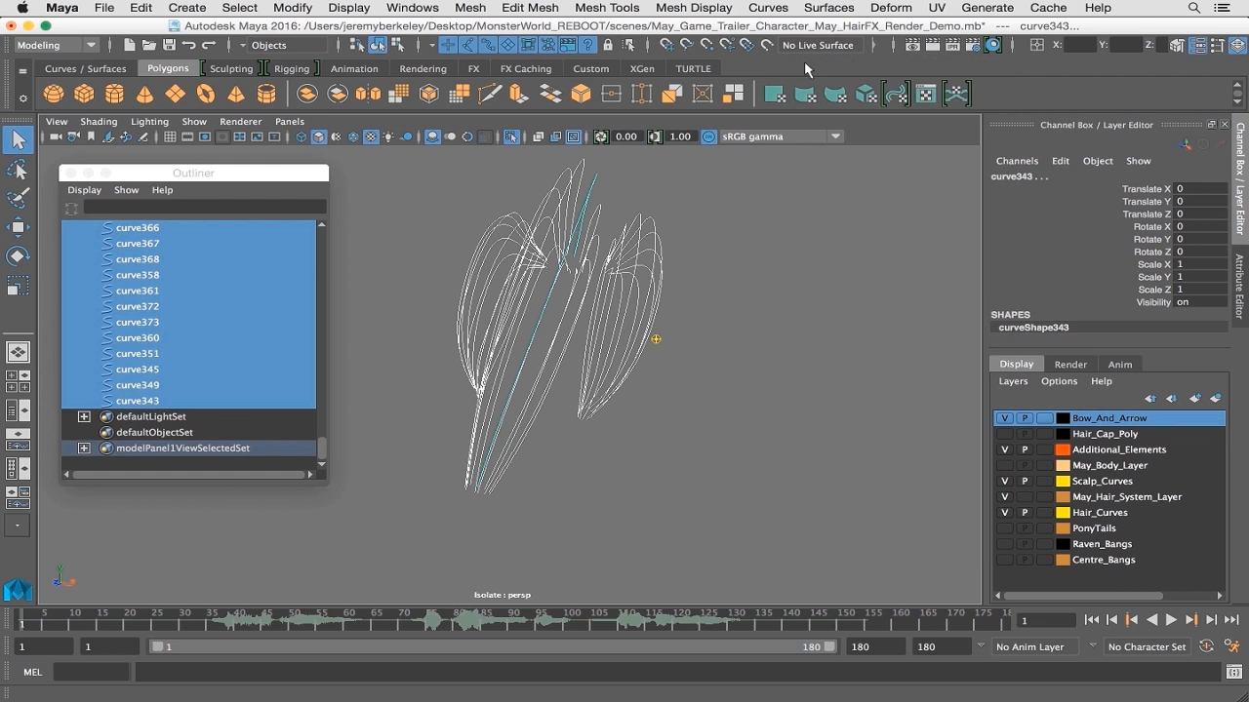
mouse_move(836, 301)
left_mouse_down("alt")
mouse_move(800, 309)
mouse_move(824, 306)
left_mouse_up("alt")
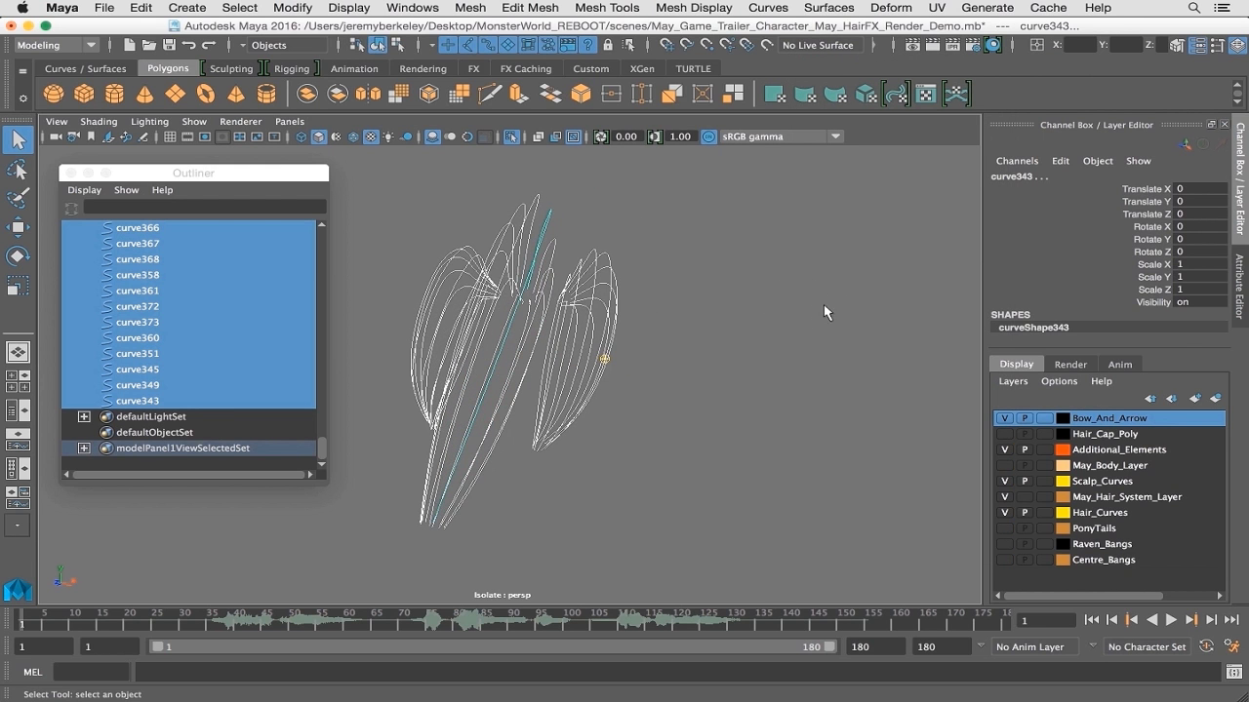
Show Hair_Cap_Poly and May_Body_Layer again, turn off Isolate Select, and face May
left_click(1004, 434)
left_click(1004, 465)
left_click(511, 136)
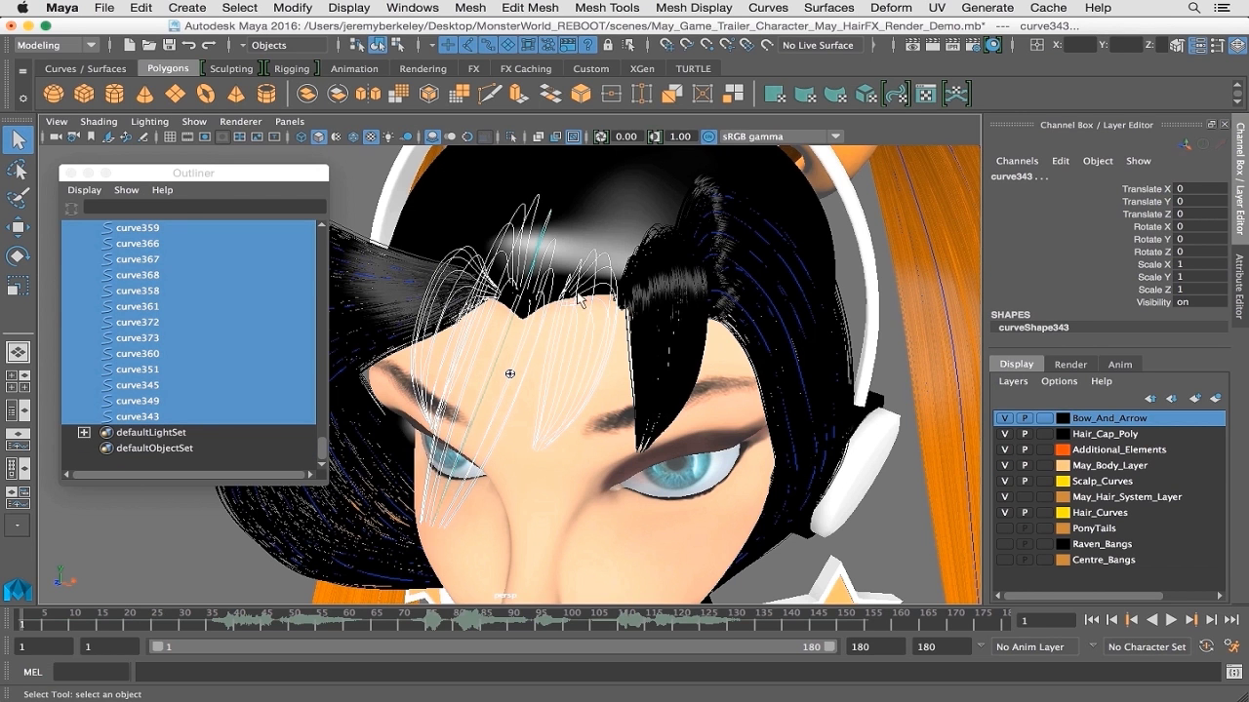
left_click_drag(576, 407, 606, 352, "alt")
middle_click_drag(605, 352, 650, 323, "alt")
left_click_drag(650, 323, 734, 475, "alt")
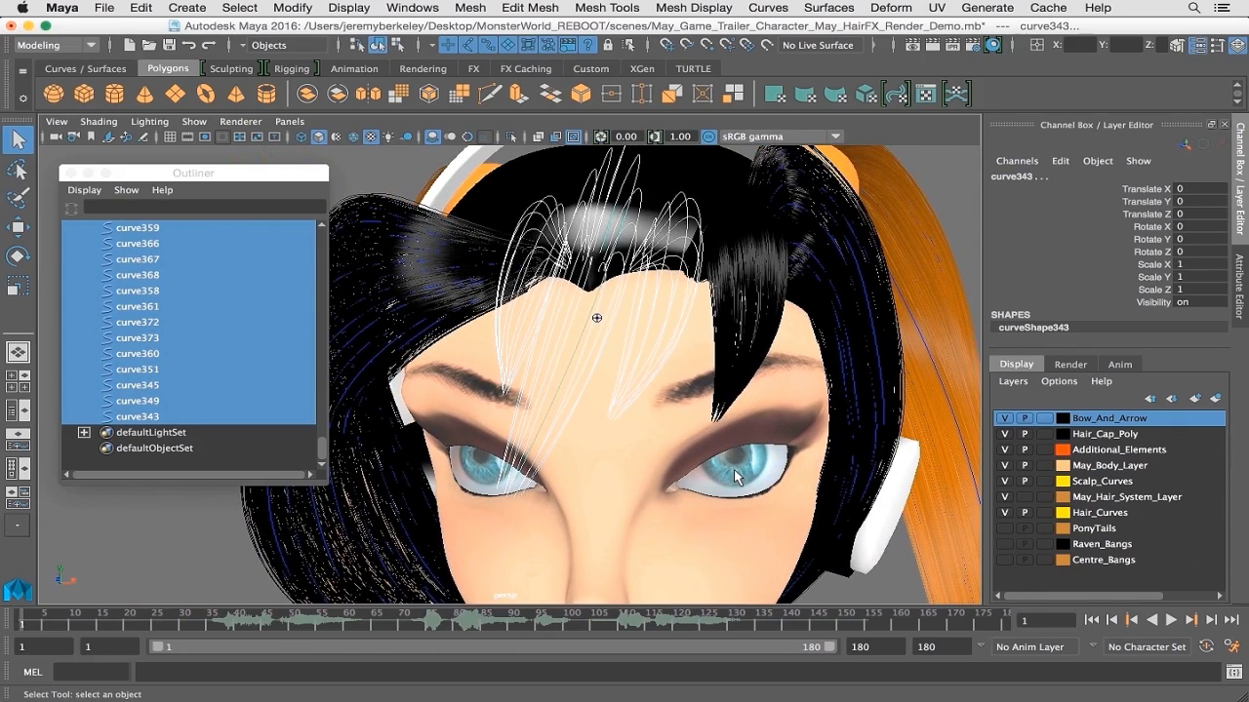
Switch to the FX menu set and tear off the nHair menu as a floating panel
left_click(74, 46)
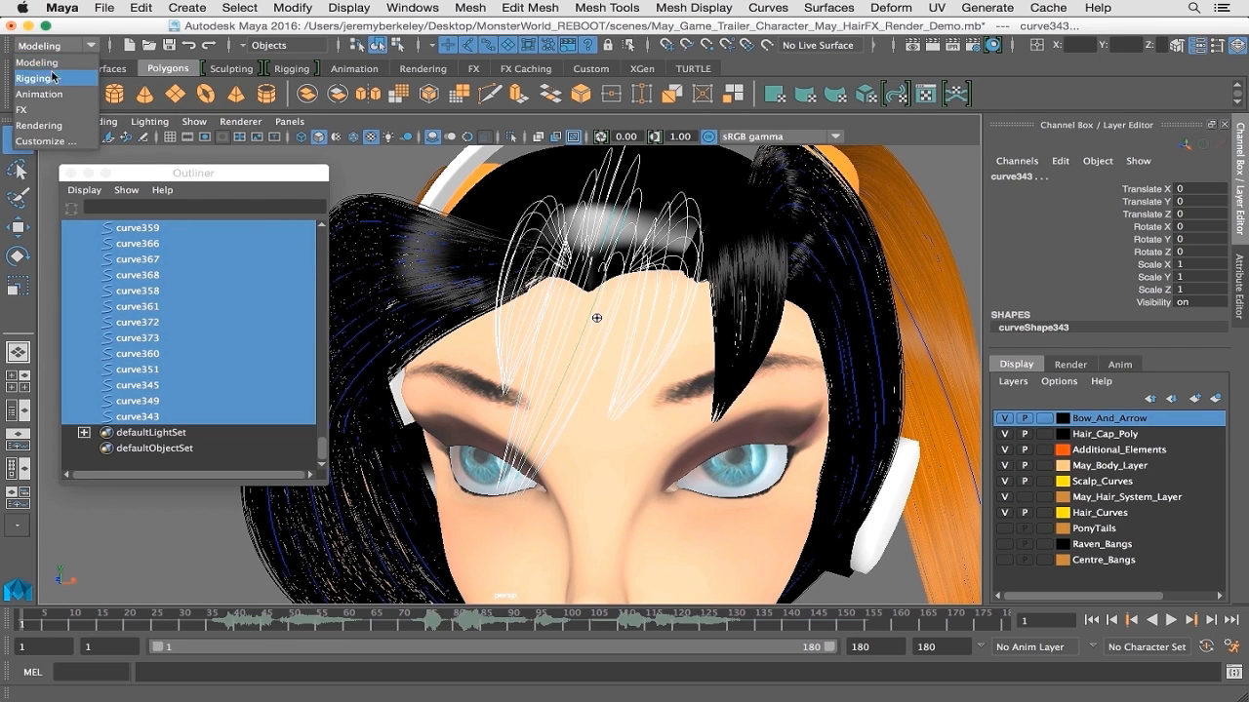
left_click(30, 111)
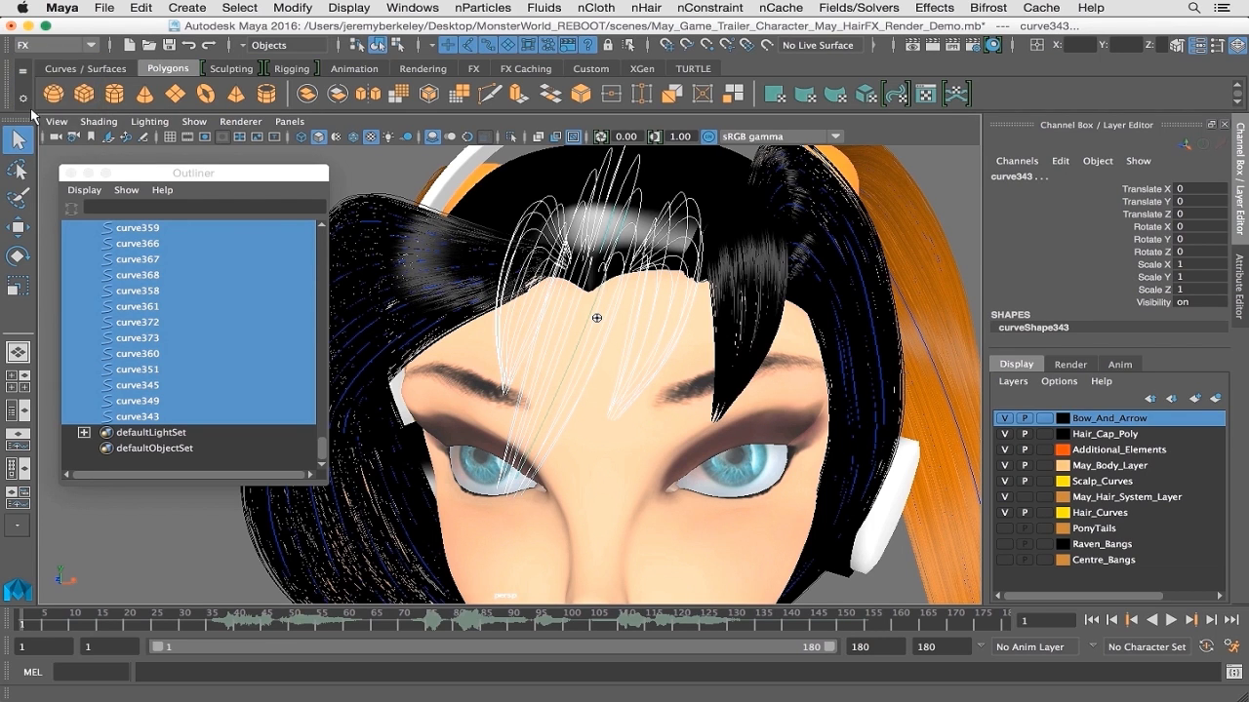
left_click(644, 8)
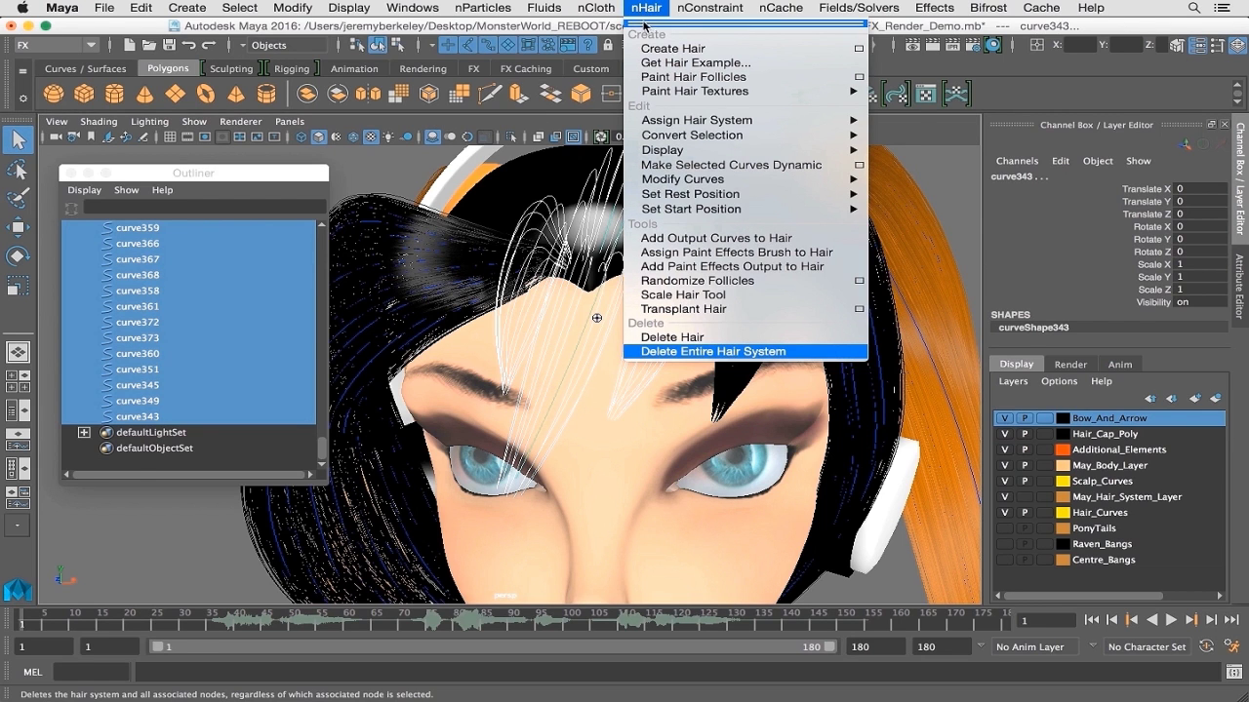
left_click(643, 23)
left_click_drag(716, 32, 820, 34)
Assign the selected curves to hairSystem_May_FrontBangs via Assign Hair System
left_click_drag(625, 358, 564, 349, "alt")
left_click_drag(298, 179, 261, 189)
left_click_drag(549, 348, 569, 357, "alt")
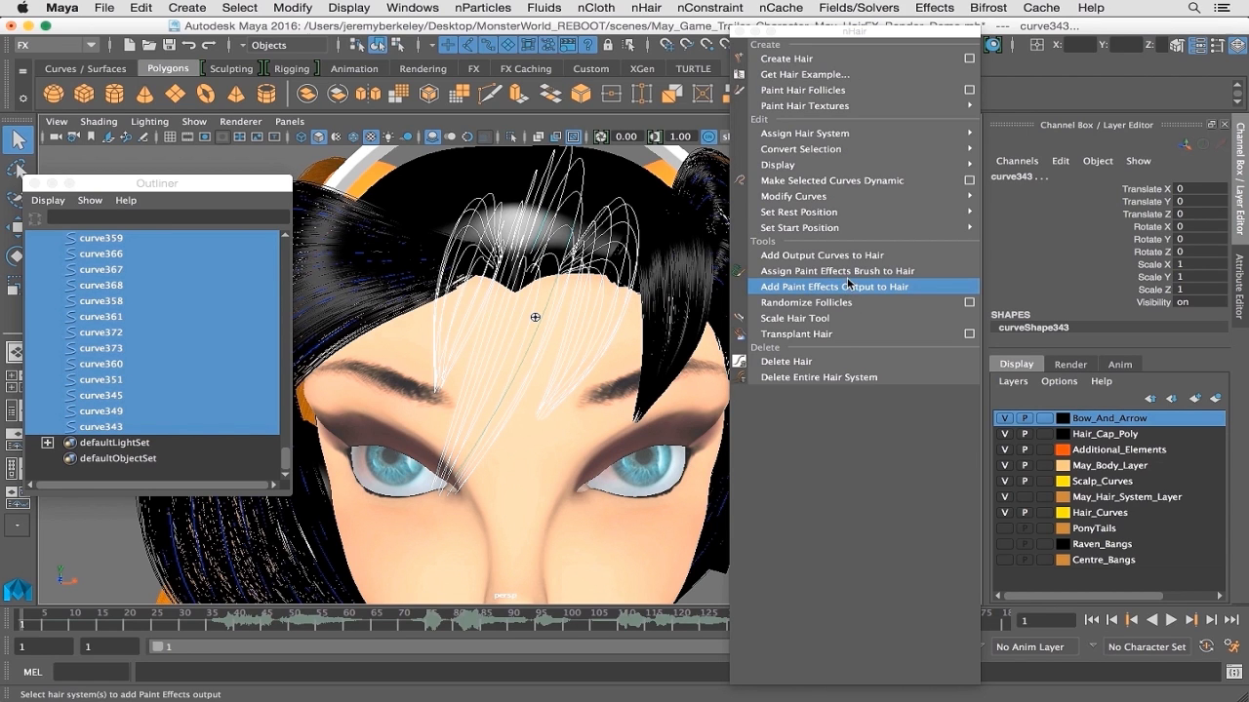
mouse_move(875, 138)
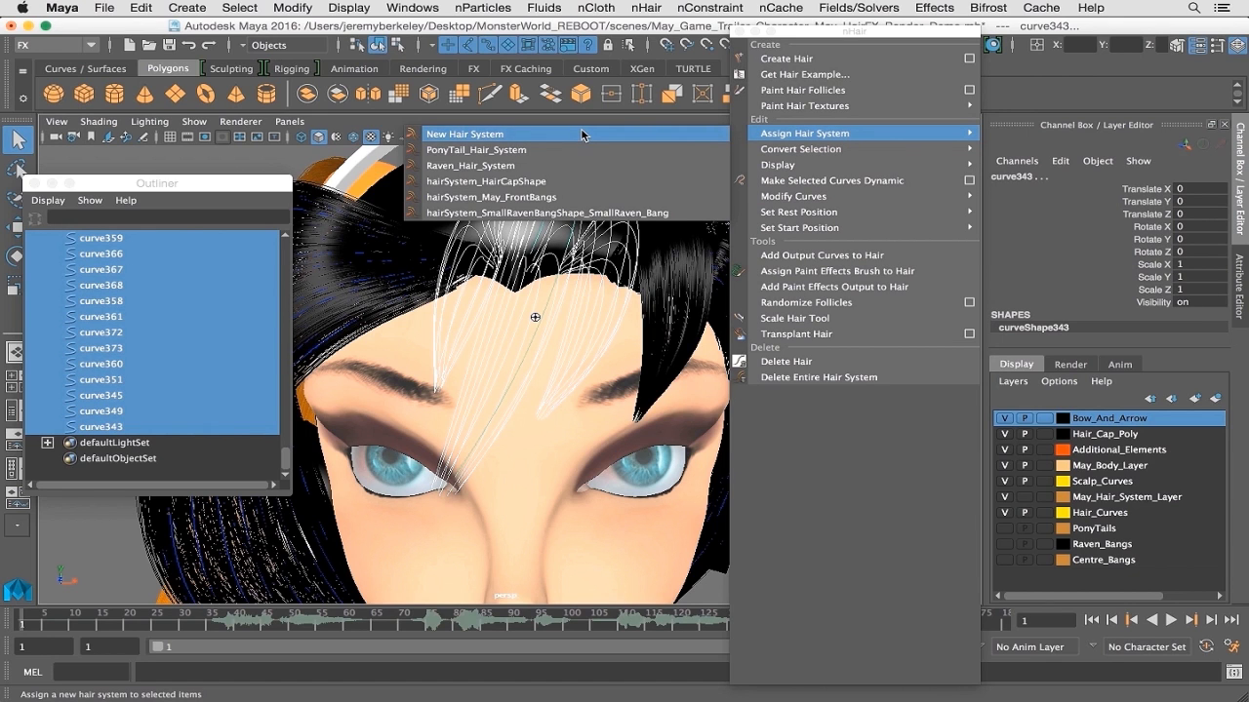
left_click(517, 199)
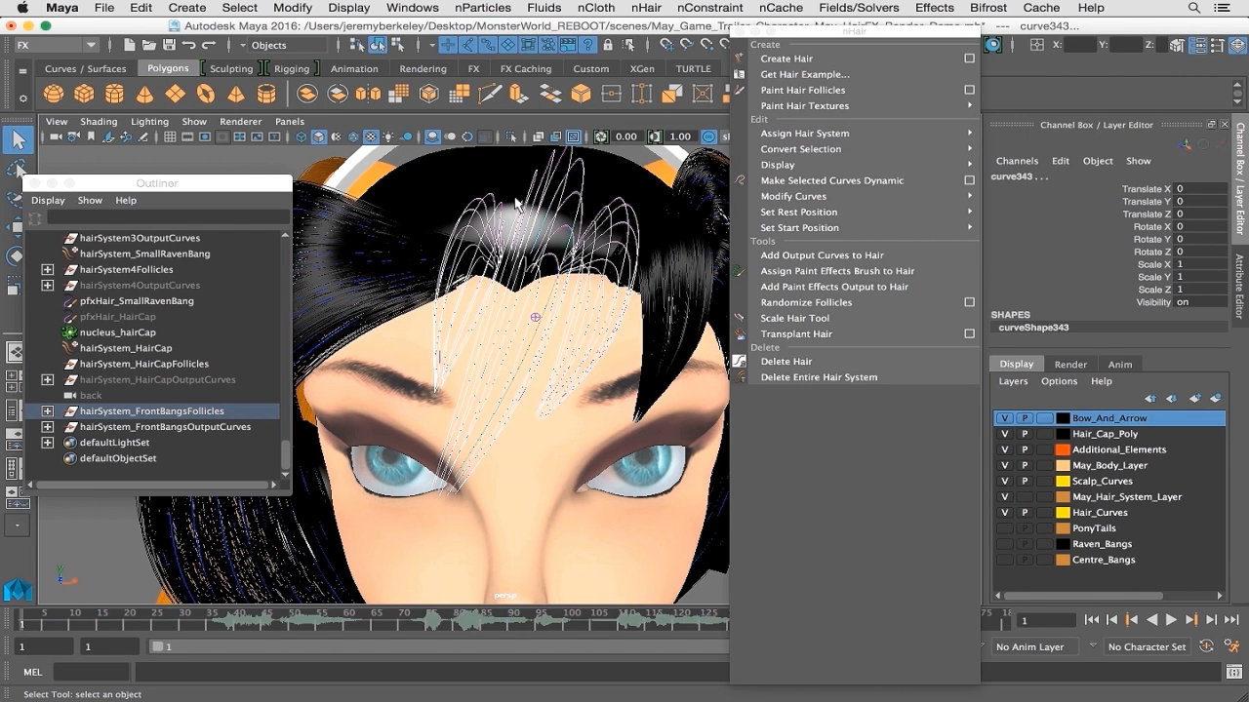
left_click_drag(590, 246, 586, 273, "alt")
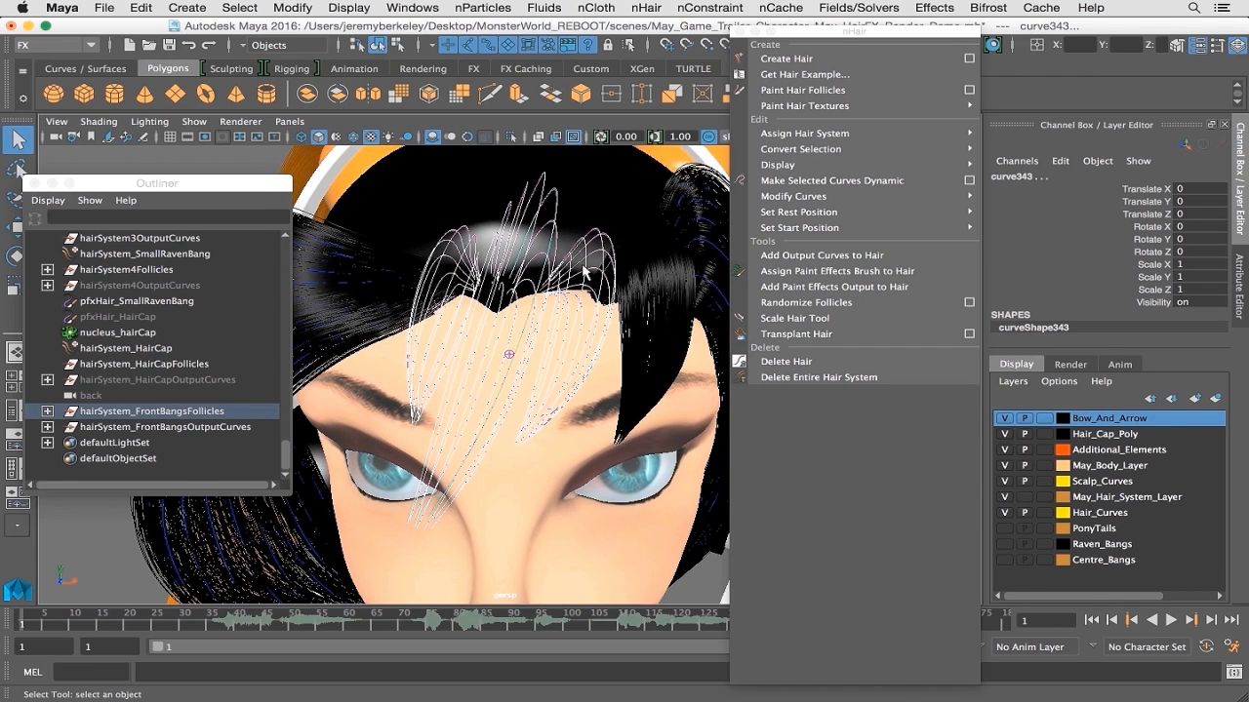
Select Hair_Cap and bring up the Create Hair options, moved clear of the face
left_click(612, 181)
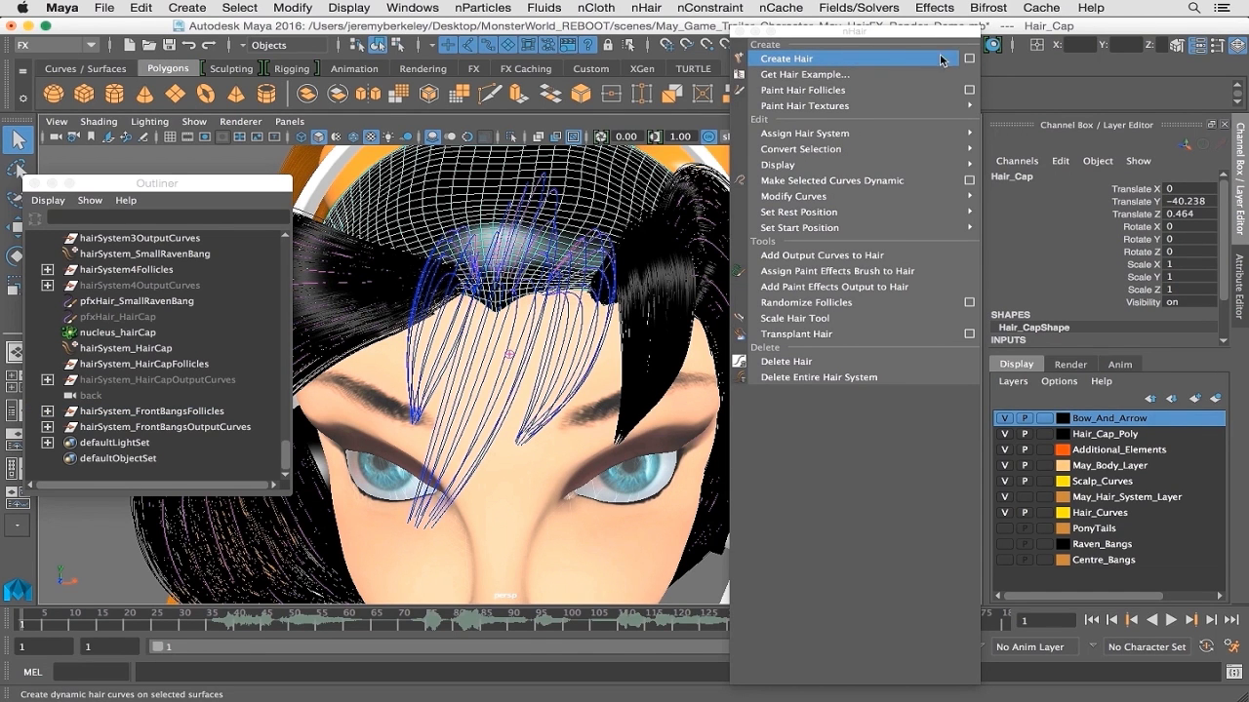
left_click(969, 58)
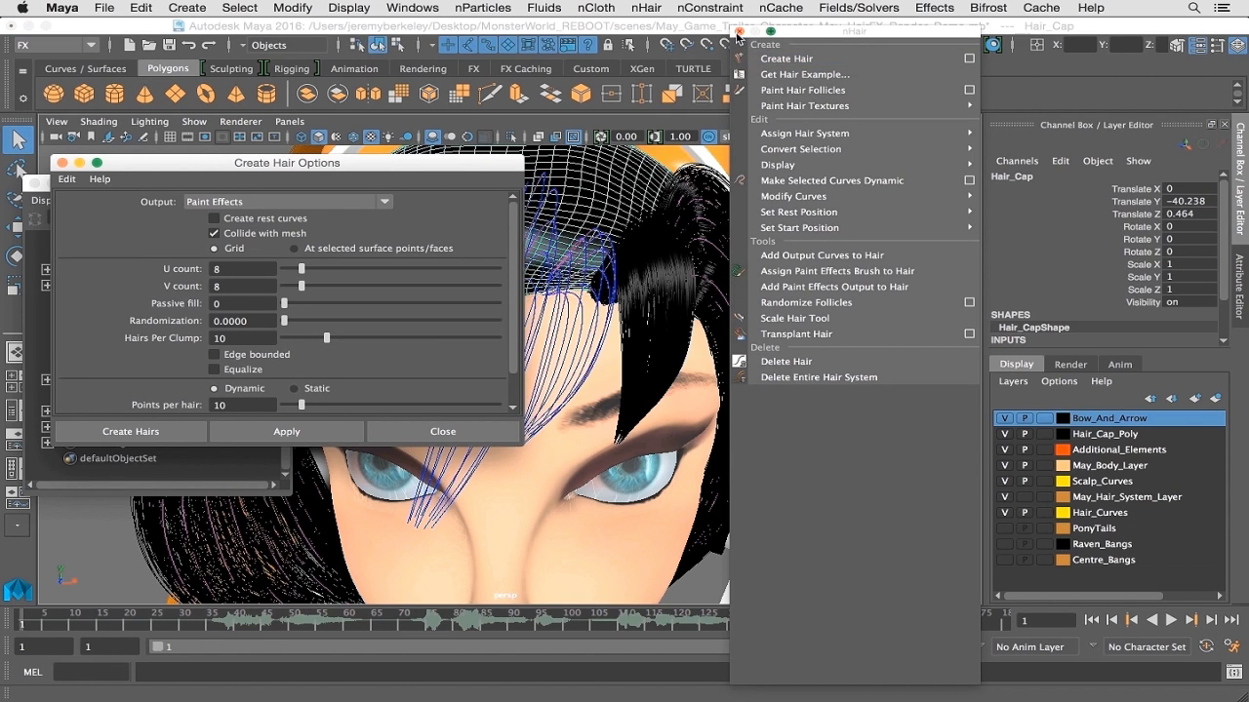
left_click(739, 32)
left_click_drag(320, 168, 992, 172)
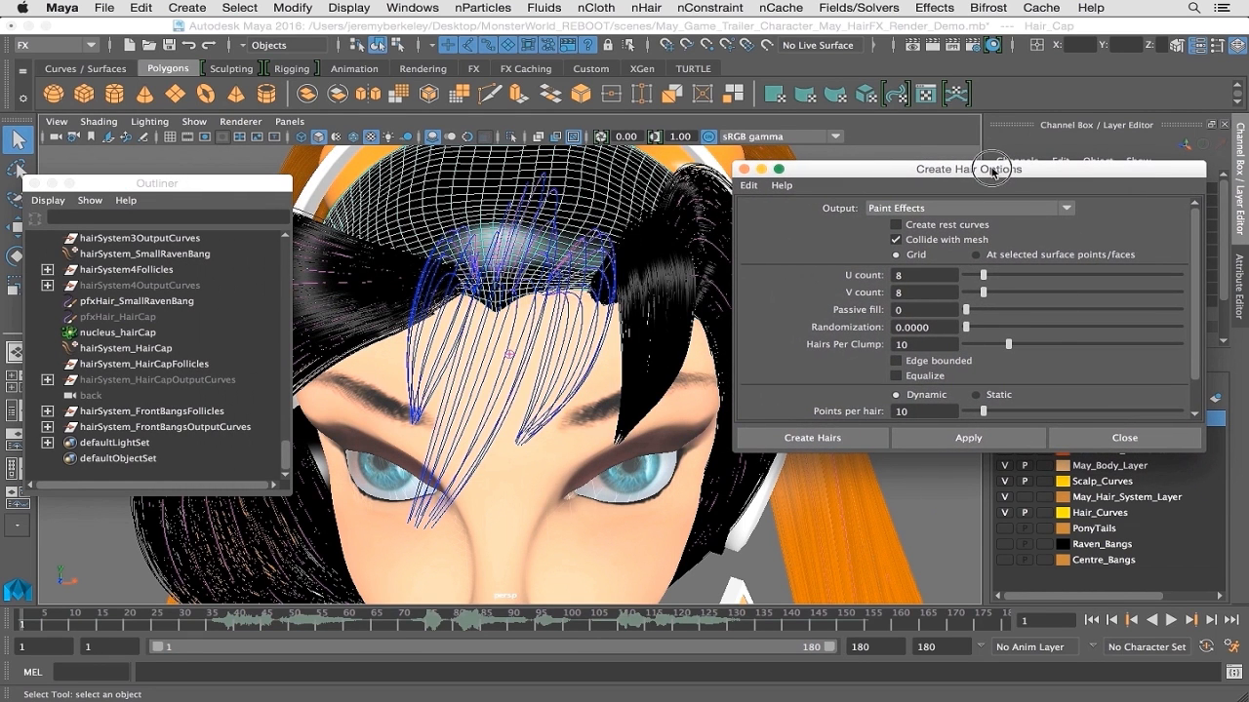
scroll(763, 283, "down", 2)
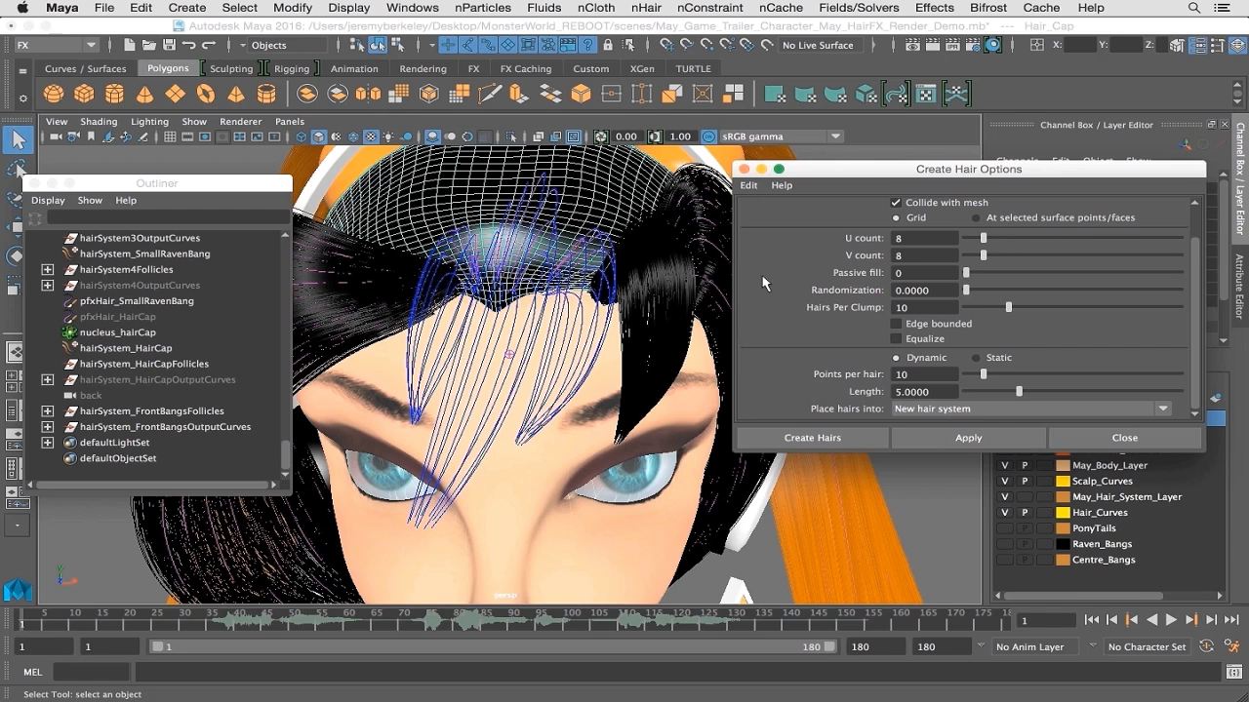
Trial-grow hair into hairSystem_May_FrontBangs, inspect the orange result, then undo it
left_click(995, 411)
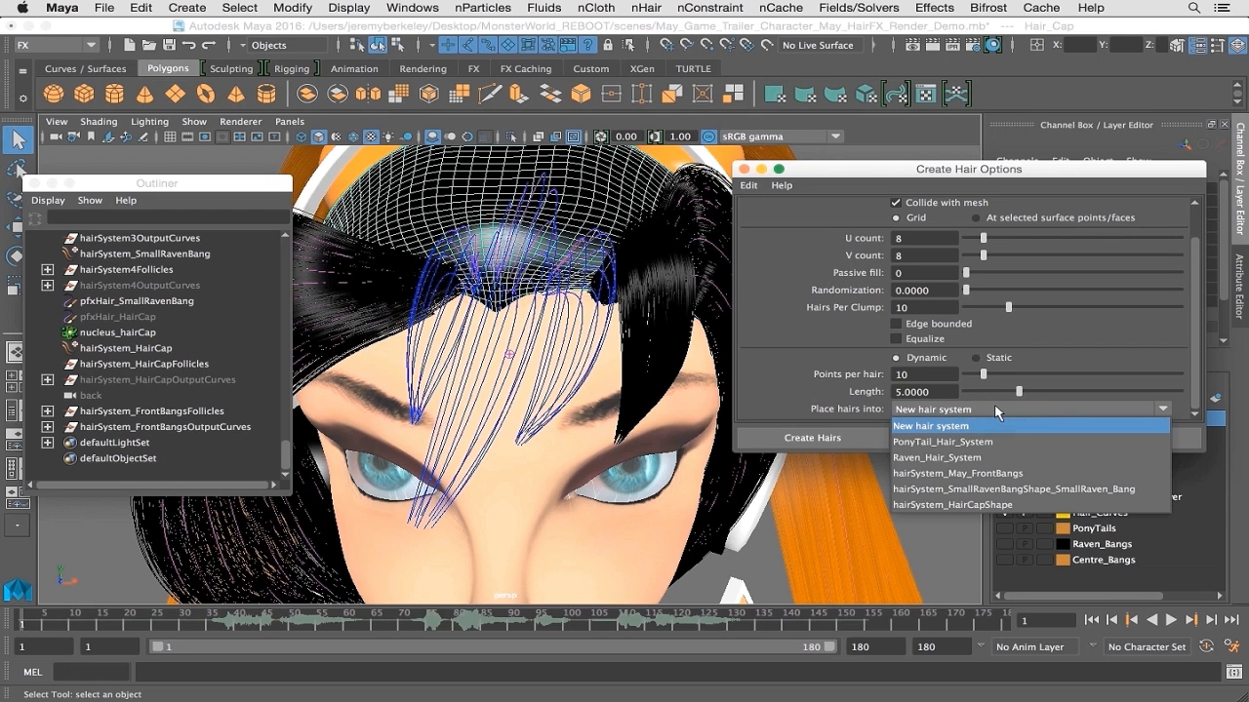
left_click(964, 473)
left_click(837, 440)
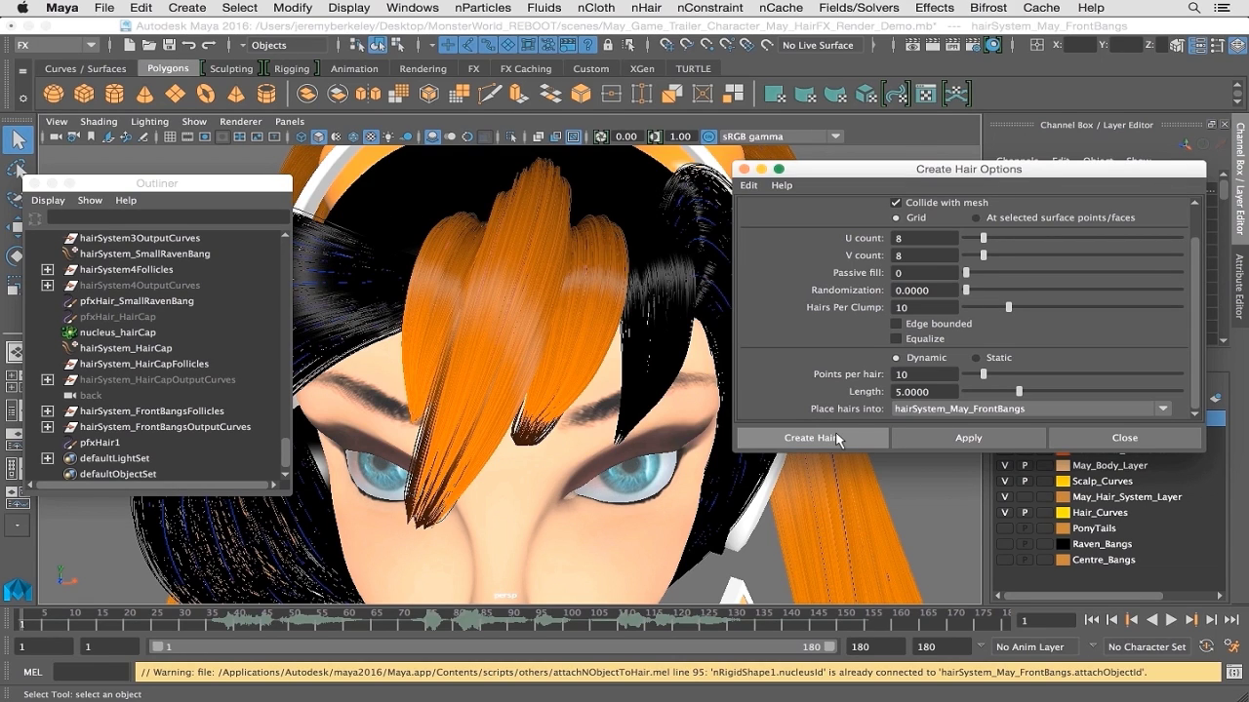
mouse_move(512, 485)
left_mouse_down("alt")
mouse_move(516, 432)
mouse_move(476, 456)
mouse_move(541, 466)
left_mouse_up("alt")
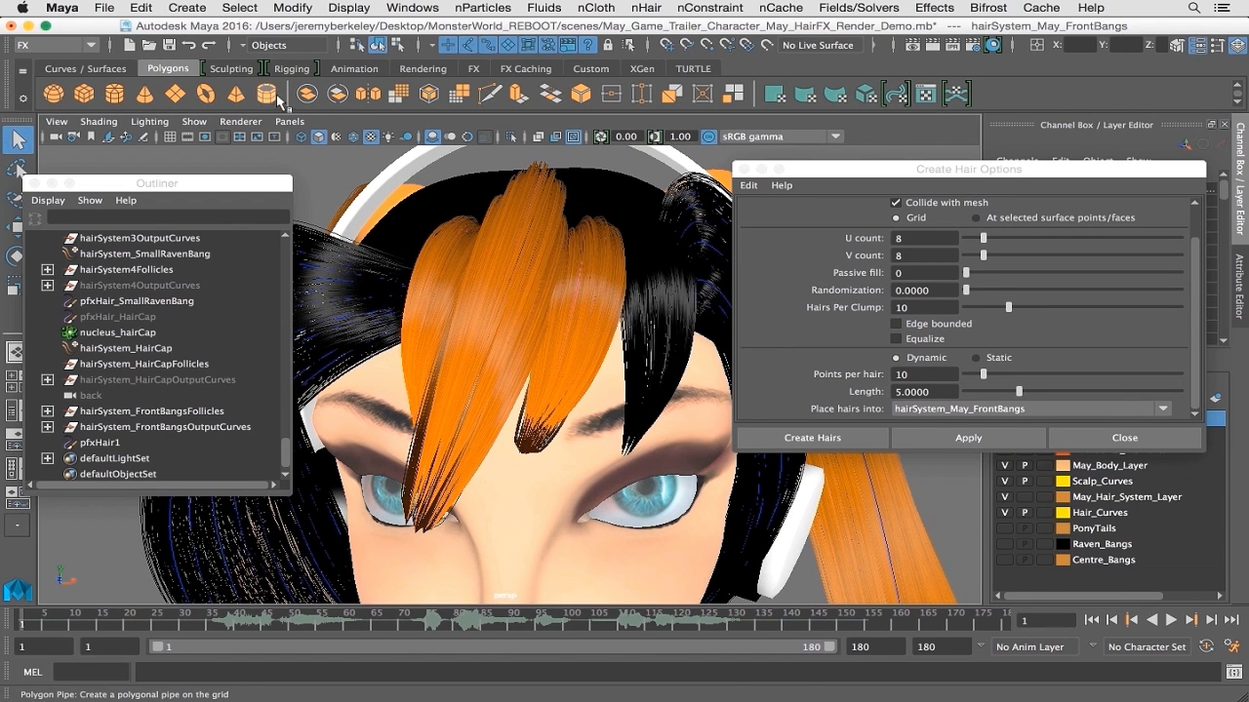
key("ctrl+z")
Trial-grow hair from the cap into a New hair system, inspect it, then undo it
left_click_drag(579, 259, 599, 270, "alt")
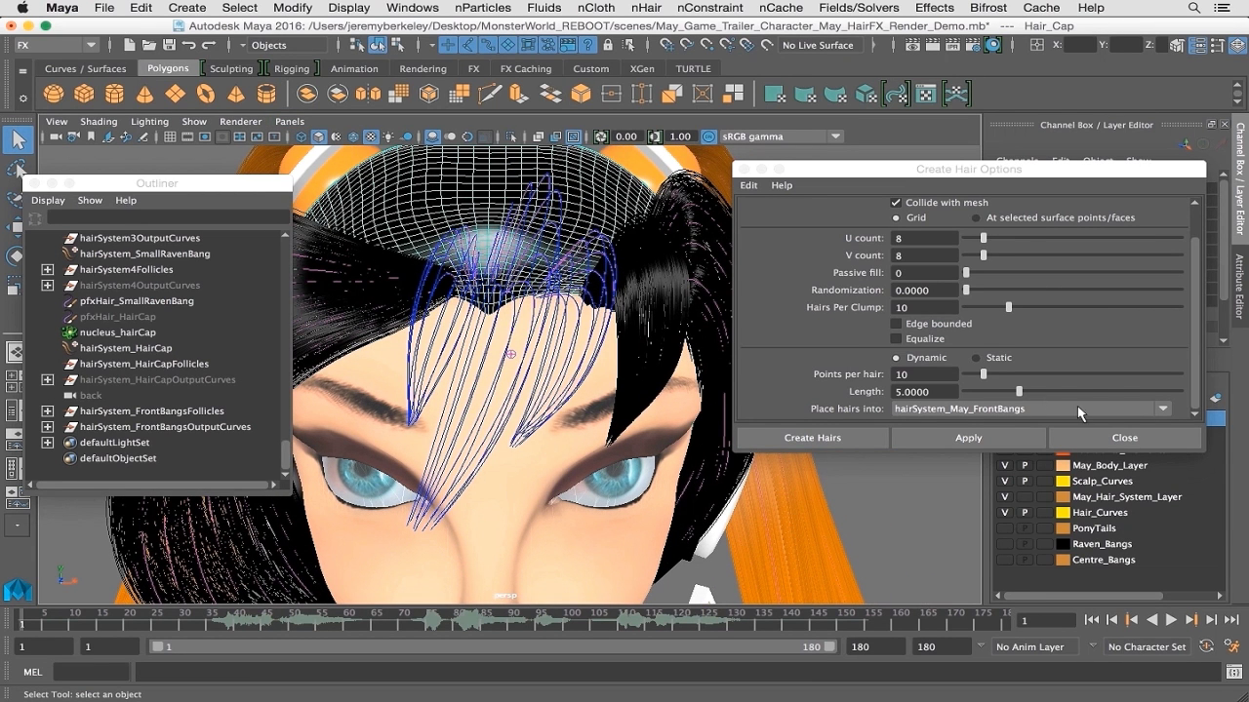
left_click(1078, 408)
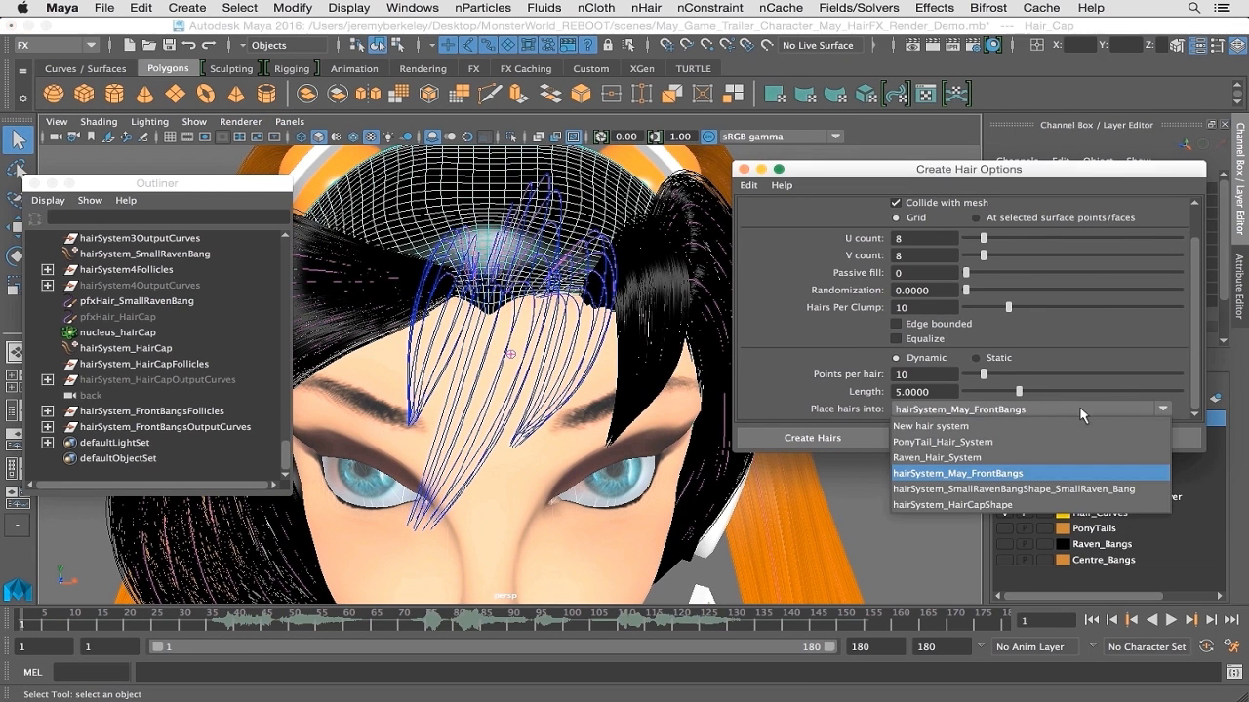
left_click(957, 426)
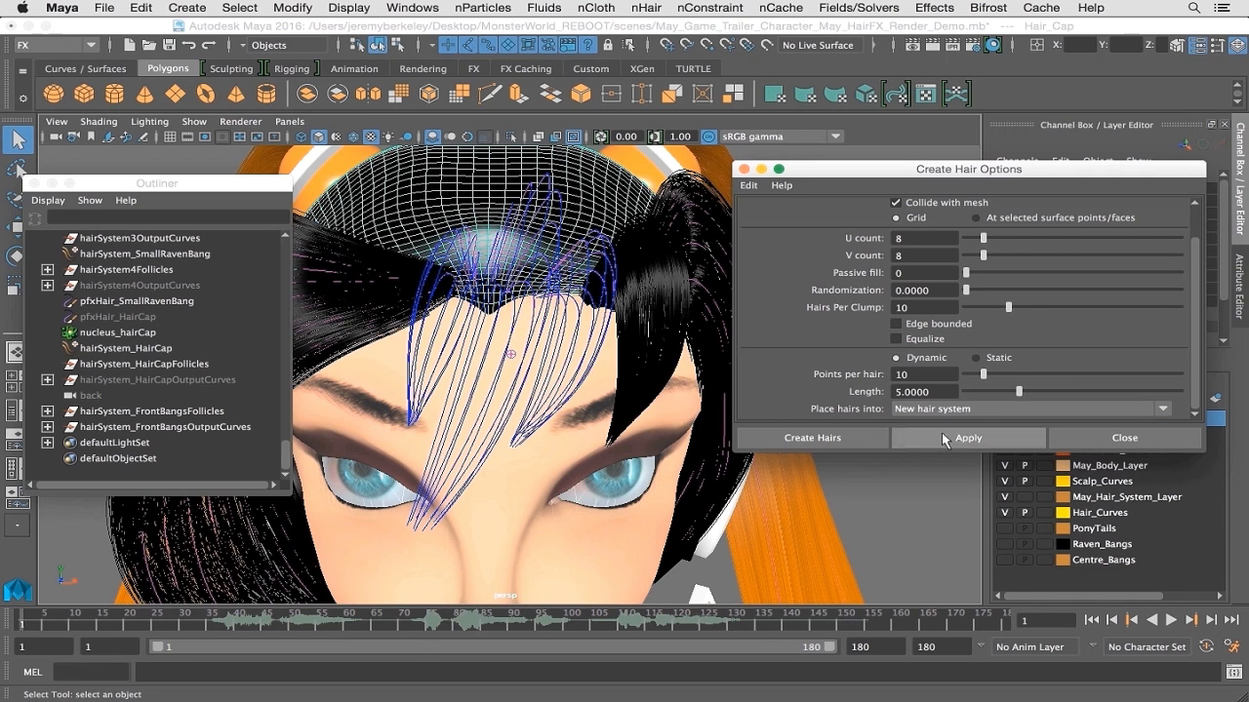
left_click(834, 439)
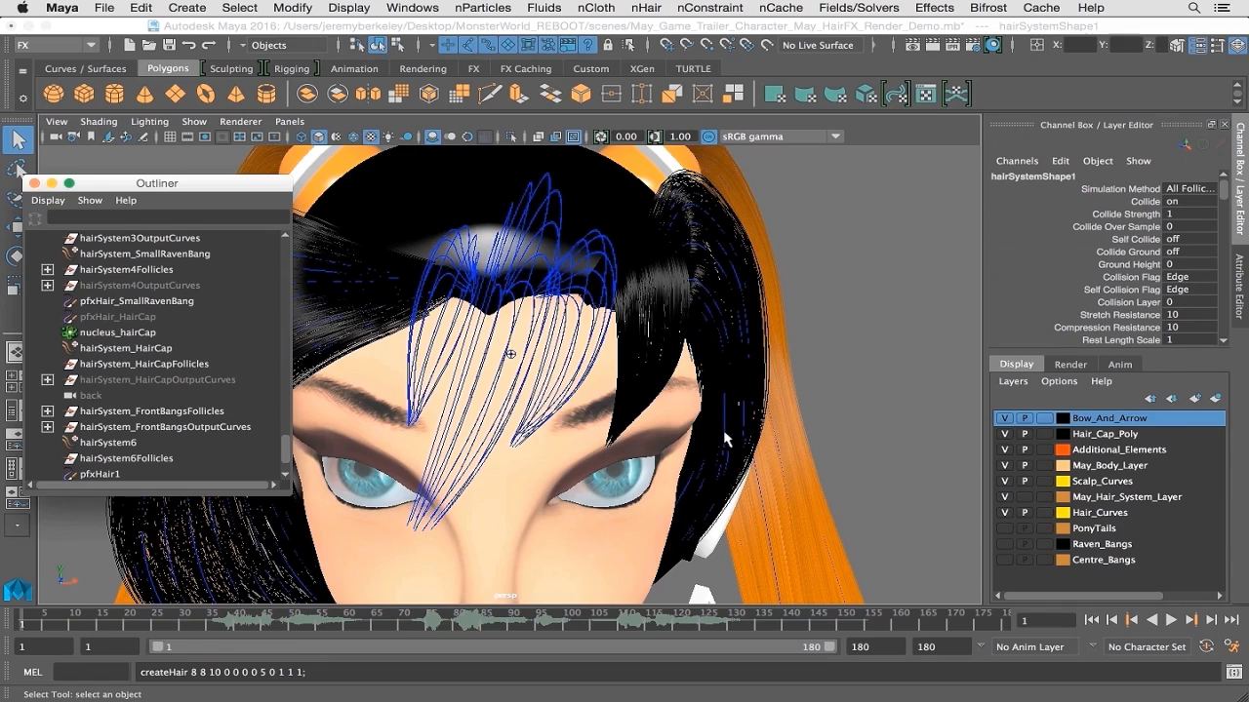
left_click_drag(724, 440, 714, 431, "alt")
key("ctrl+z")
left_click_drag(524, 344, 546, 357, "alt")
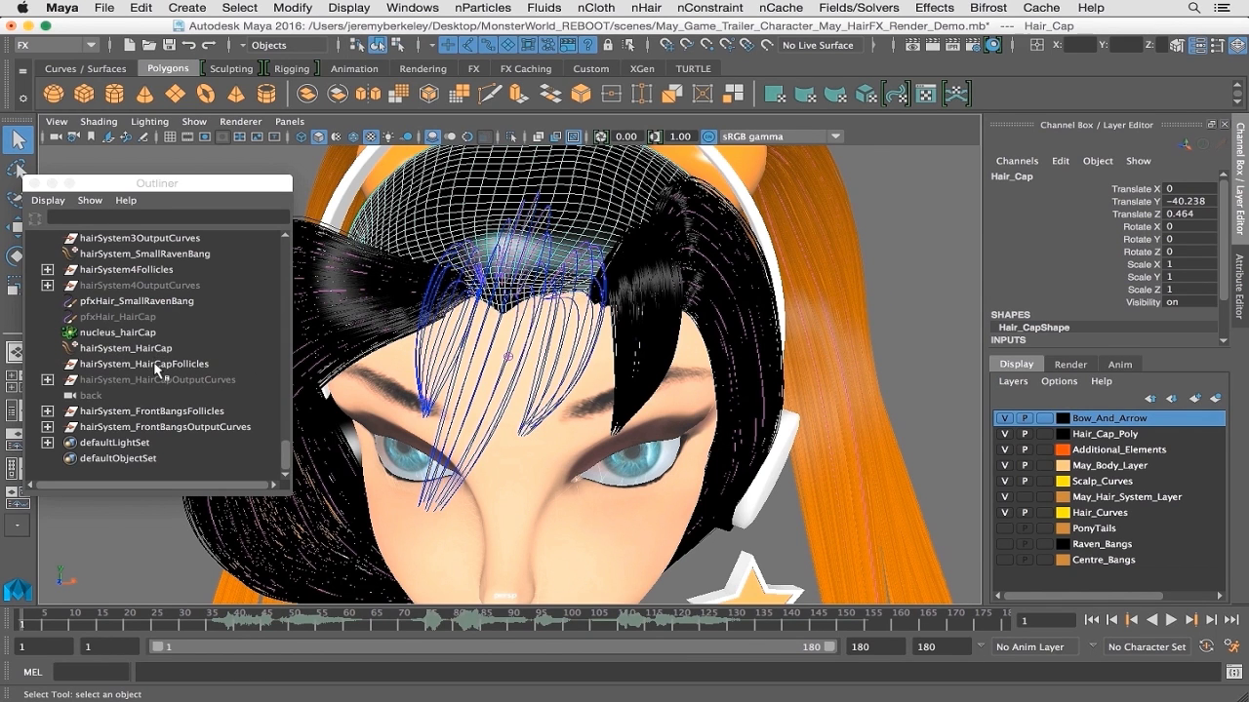
Assign the centre bang curves to a new hair system, then select the Hair_Cap mesh
key("z")
key("z")
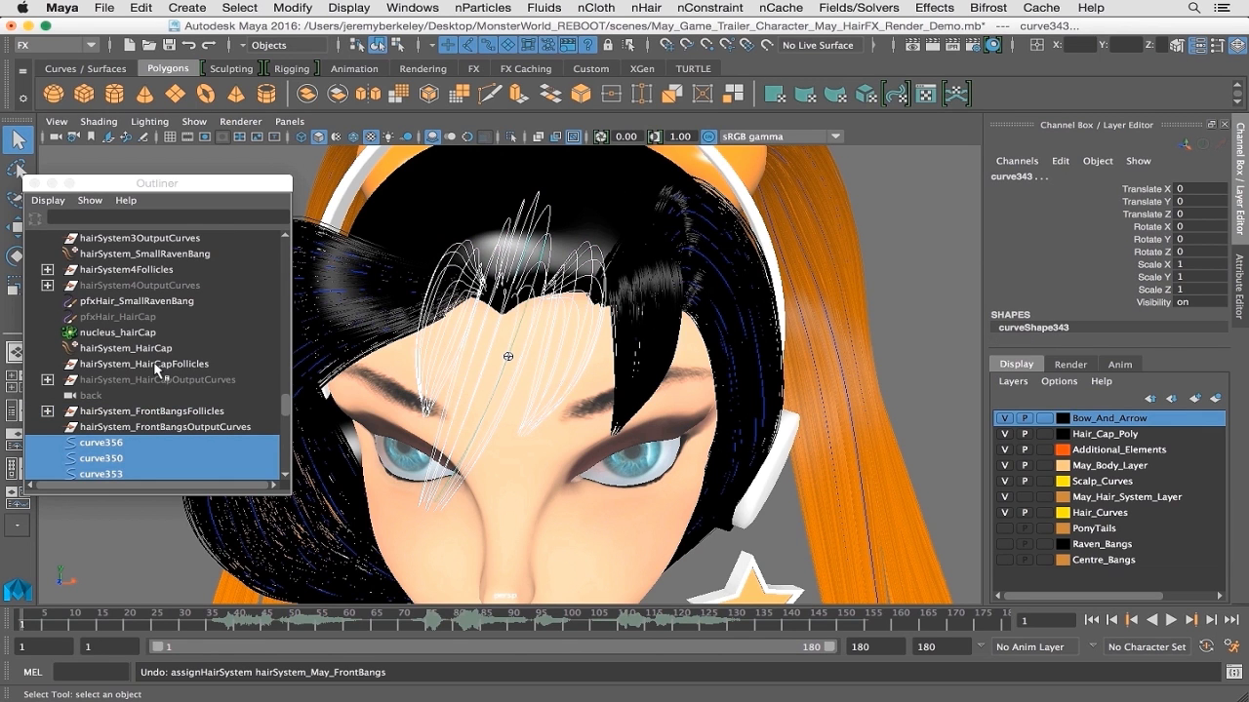
left_click(644, 9)
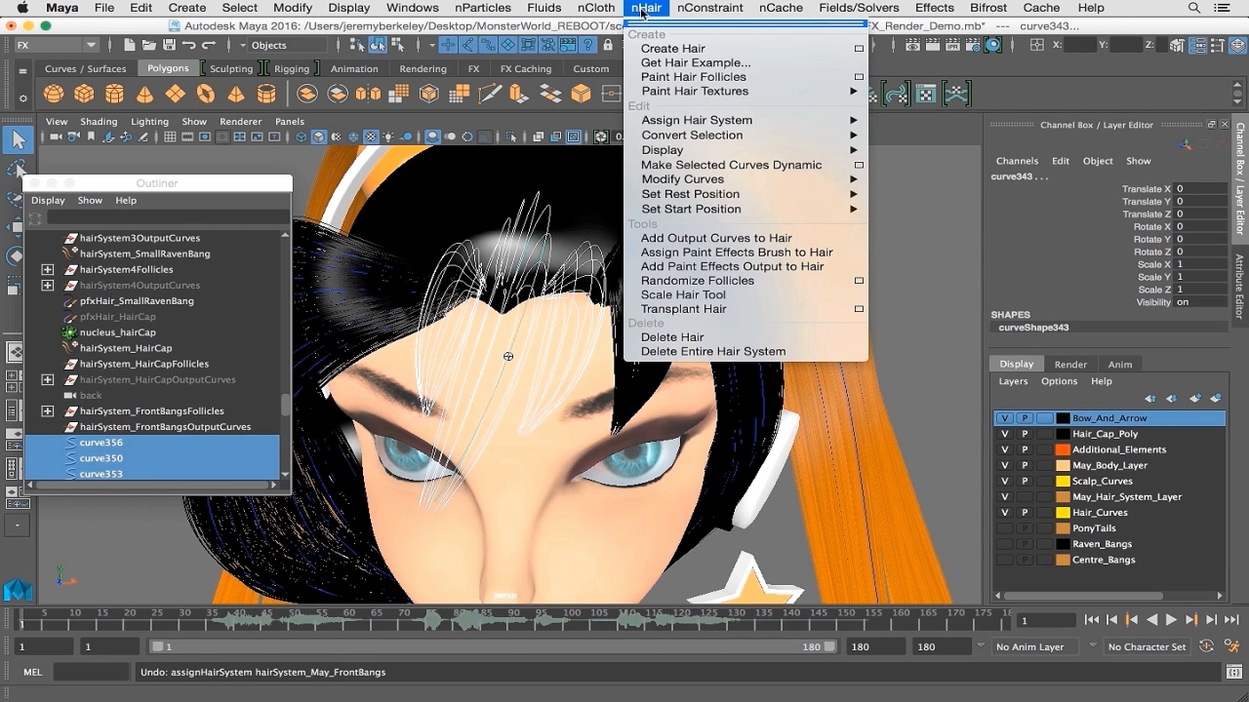
mouse_move(836, 121)
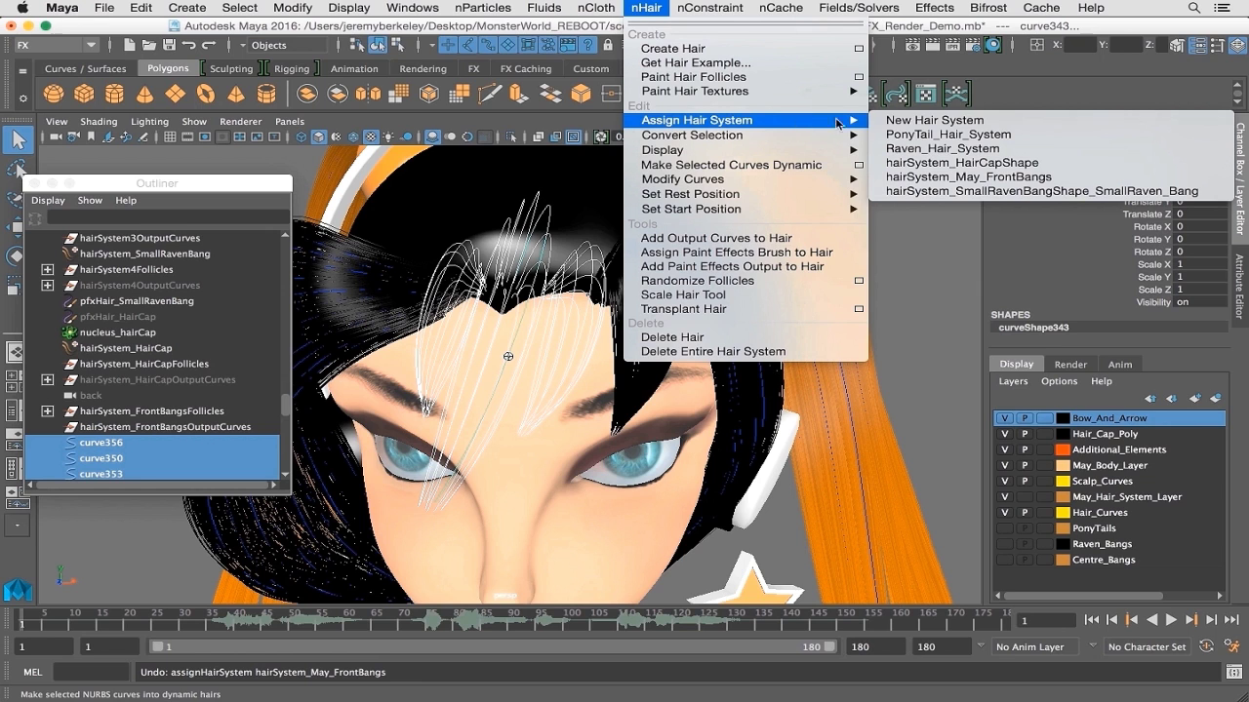
left_click(921, 121)
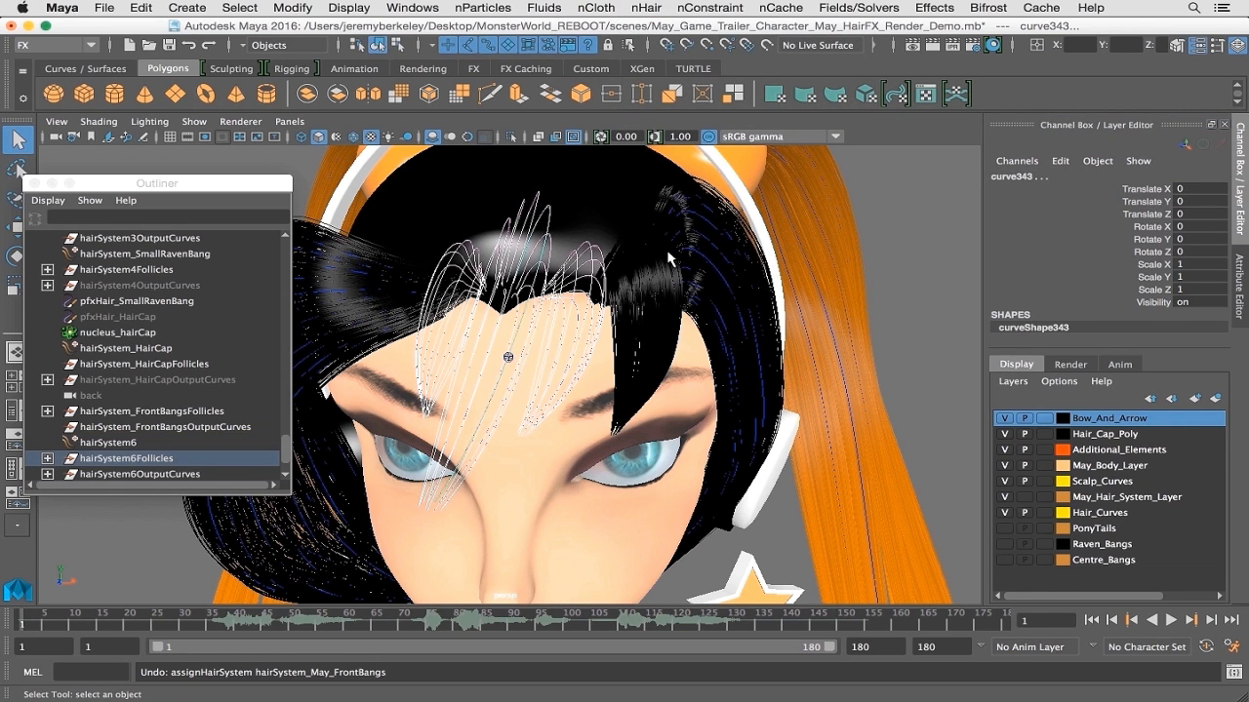
left_click_drag(513, 358, 519, 358, "alt")
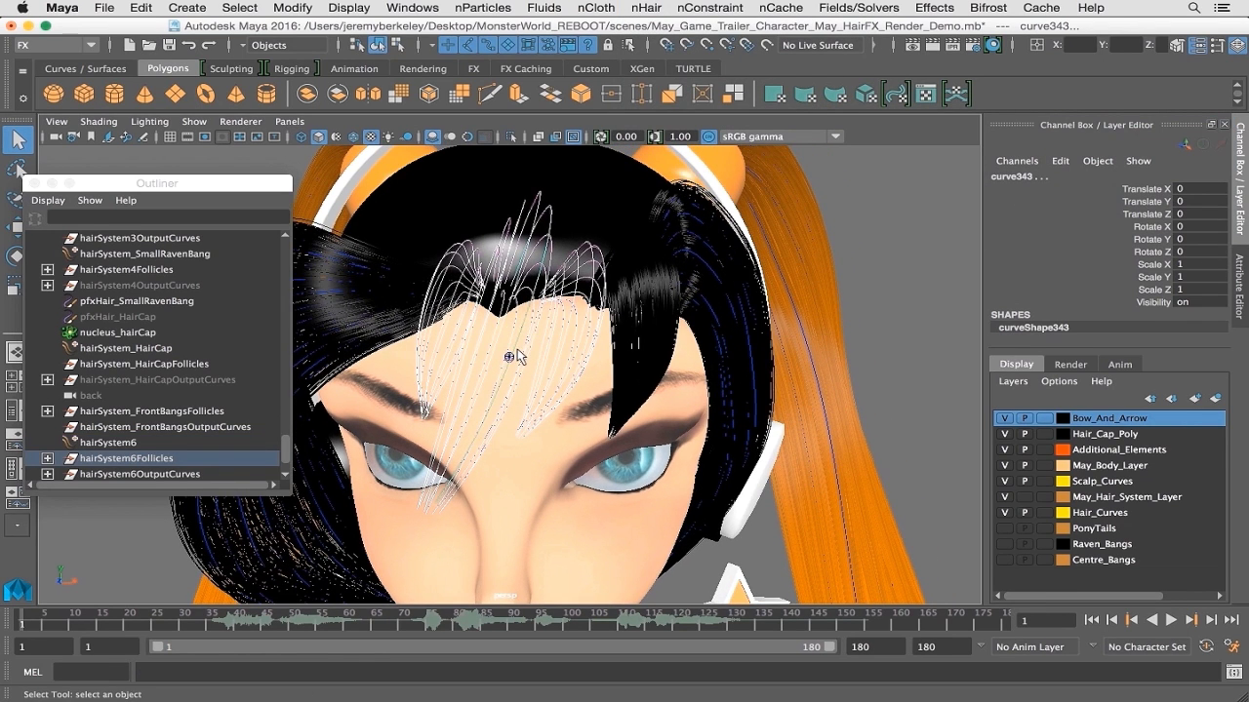
left_click(593, 175)
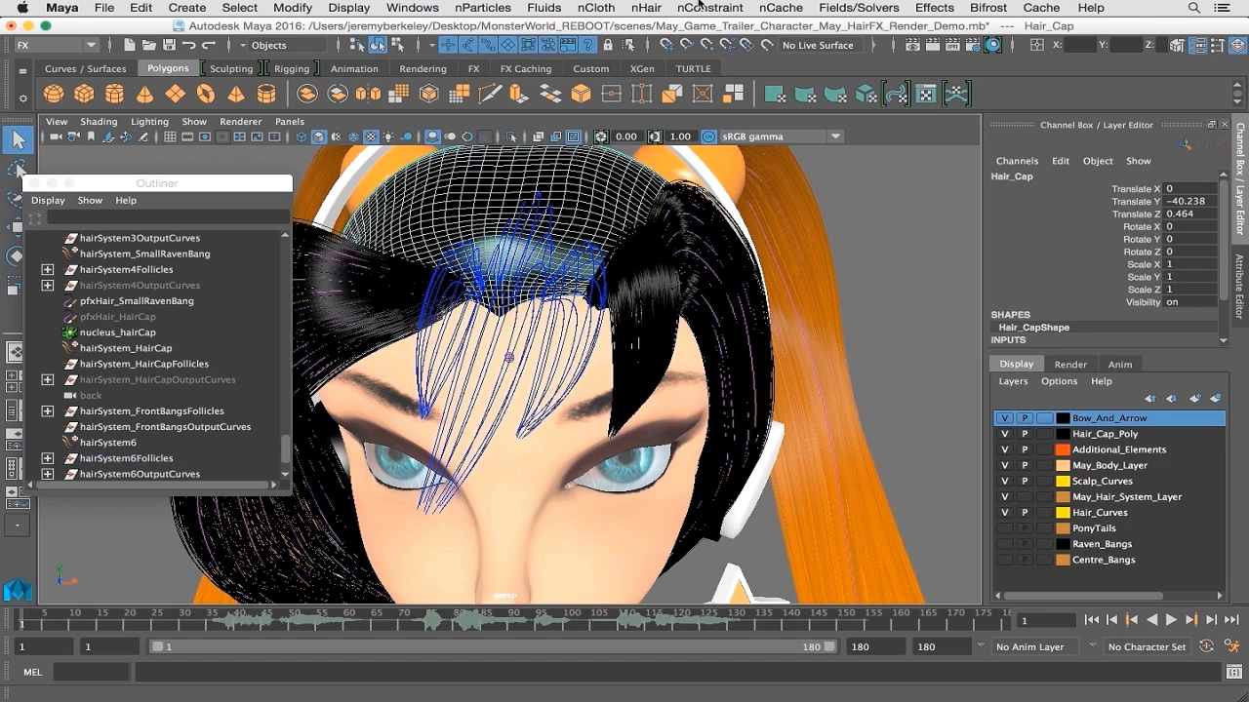
Grow an 8×8 grid of hairs from the cap into hairSystemShape1 and frame the head
left_click(639, 8)
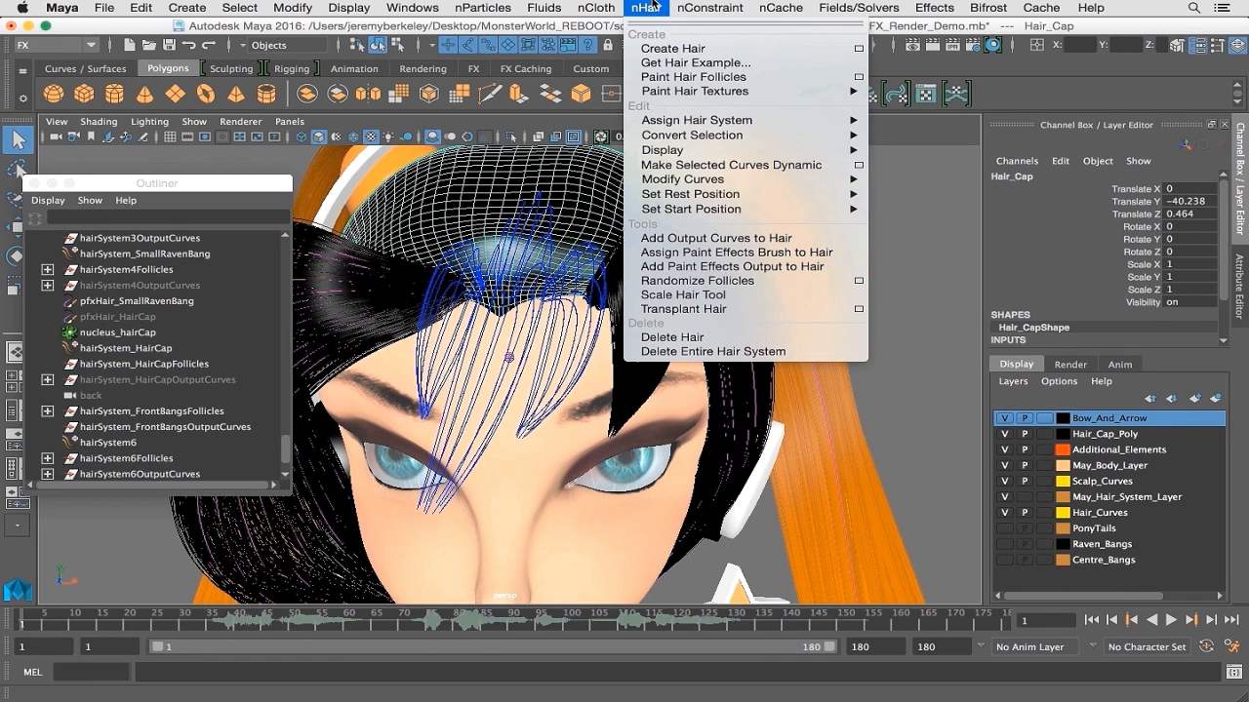
left_click(859, 49)
scroll(810, 366, "down", 2)
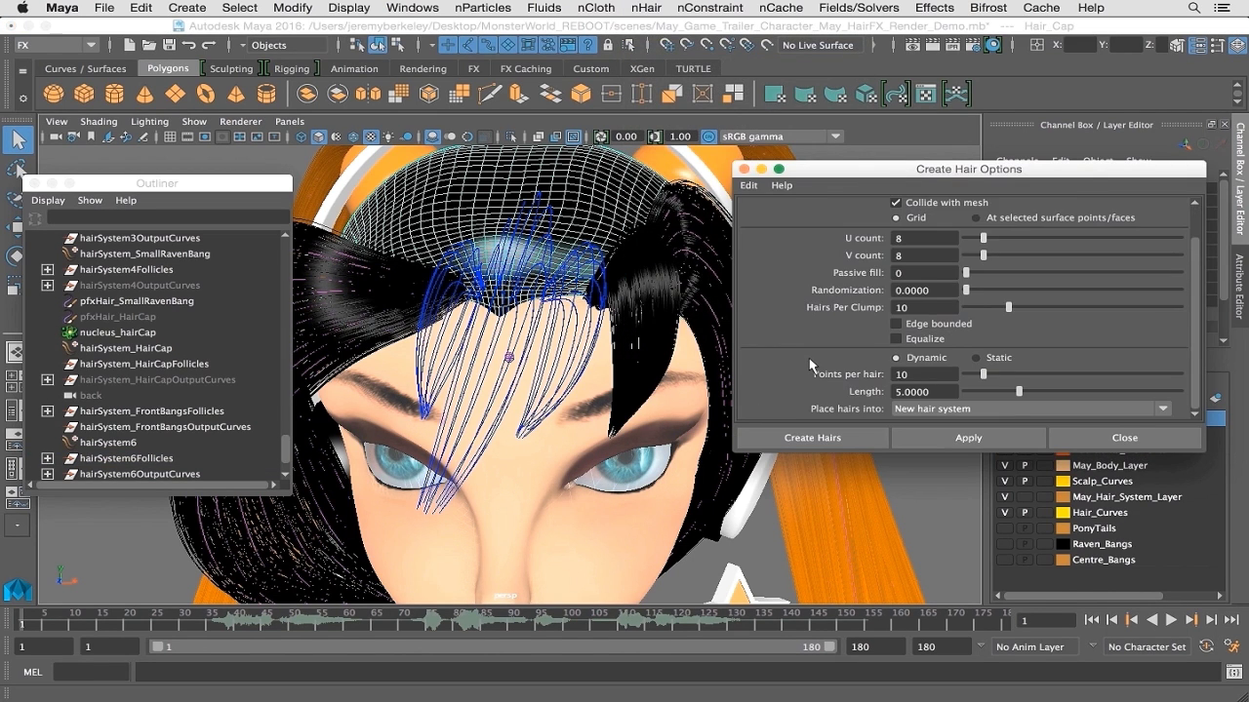
left_click(943, 409)
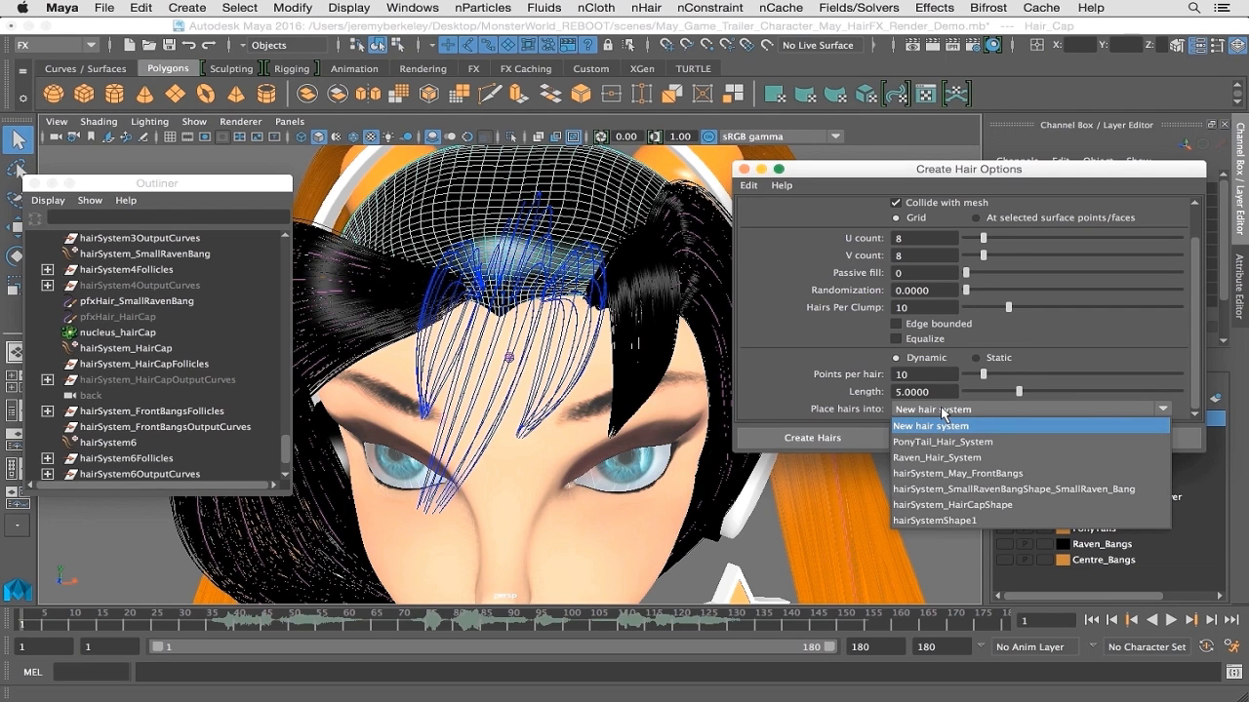
left_click(941, 520)
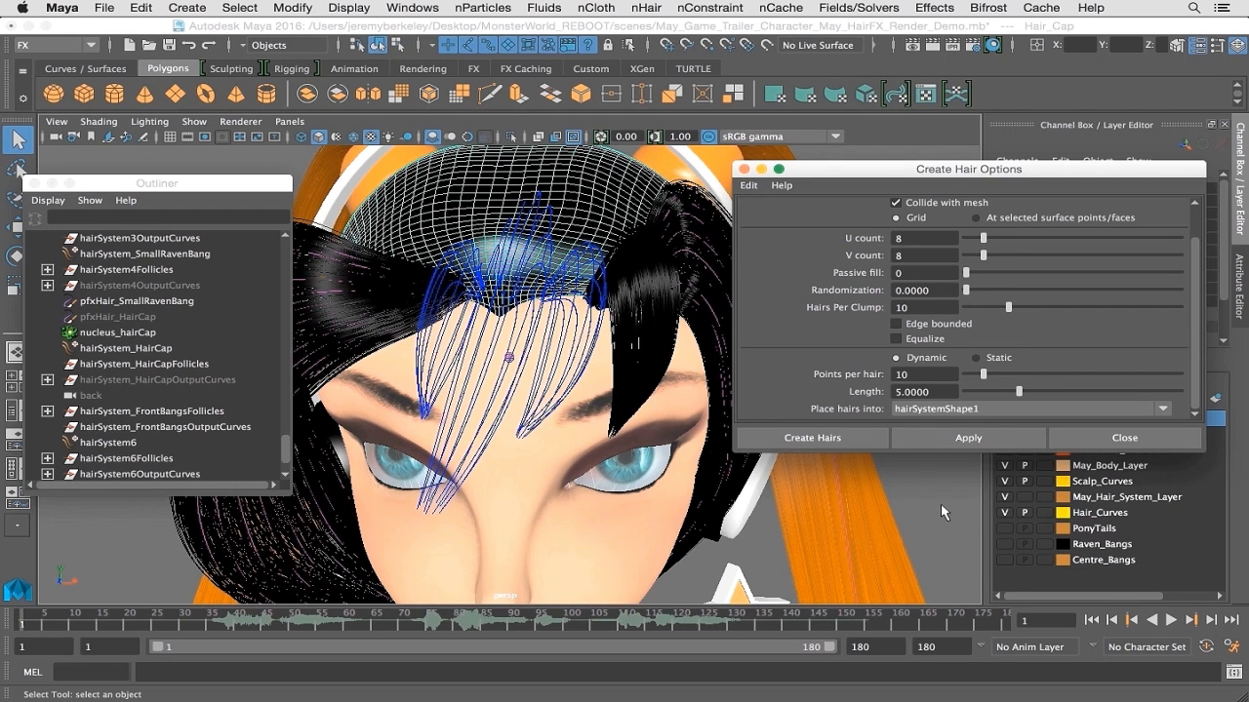
left_click(818, 439)
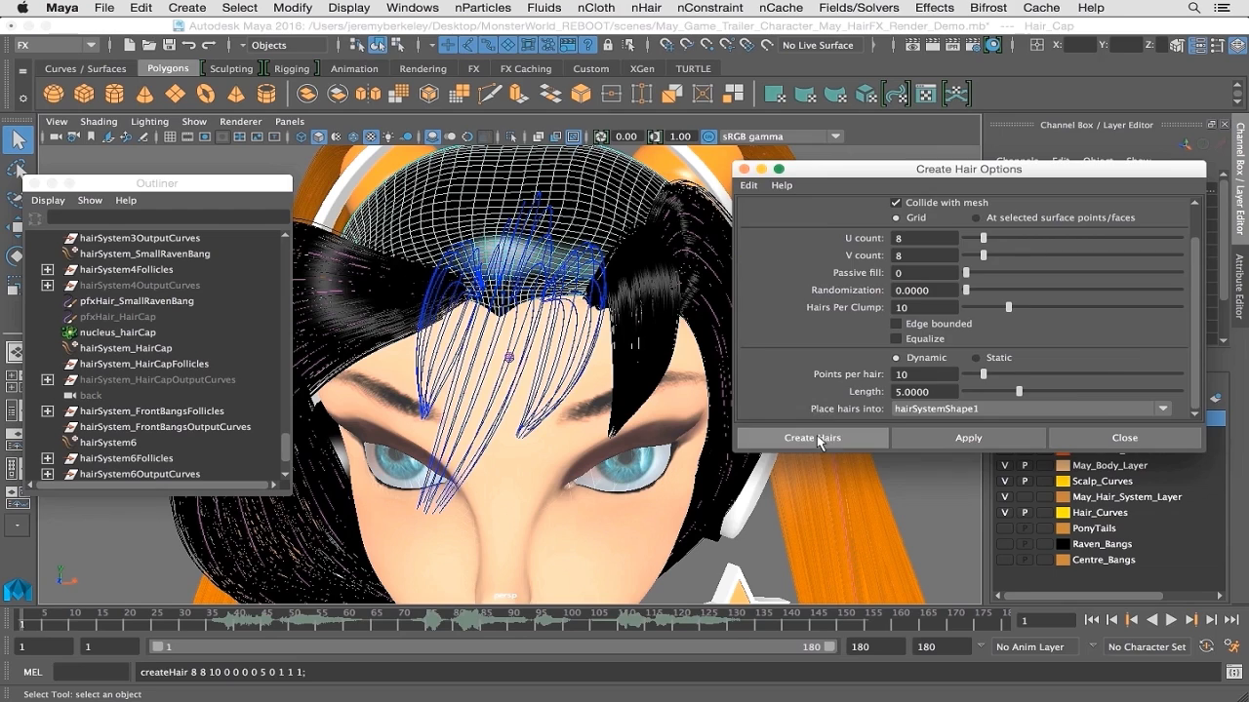
key("f")
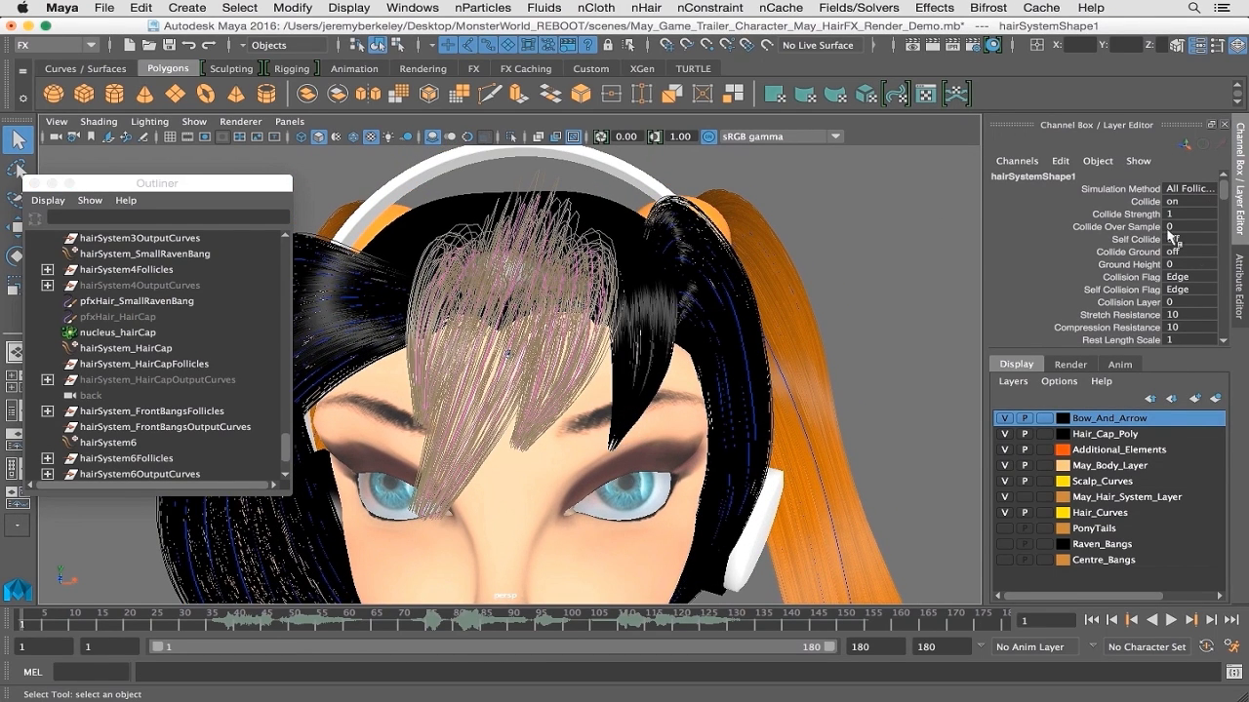
Review the hairSystem6 and pfxHairShape1 attributes, then list hairSystemShape1's saved presets
left_click(1240, 282)
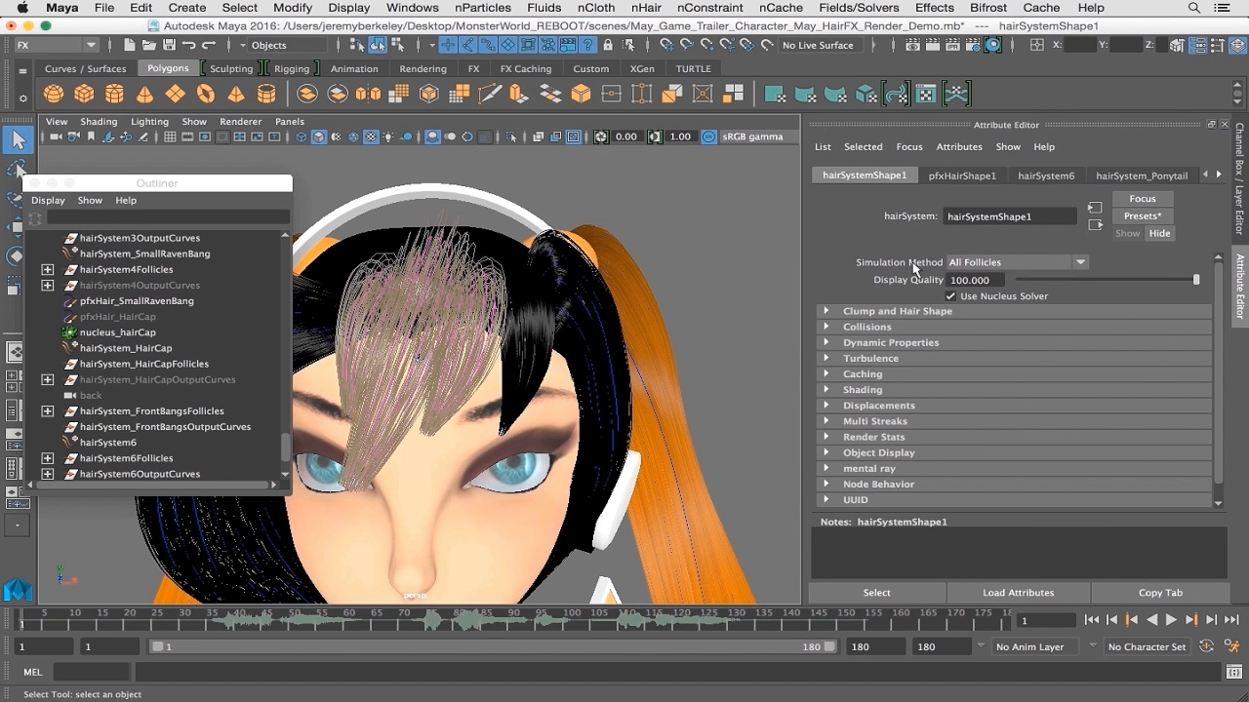
left_click(1046, 177)
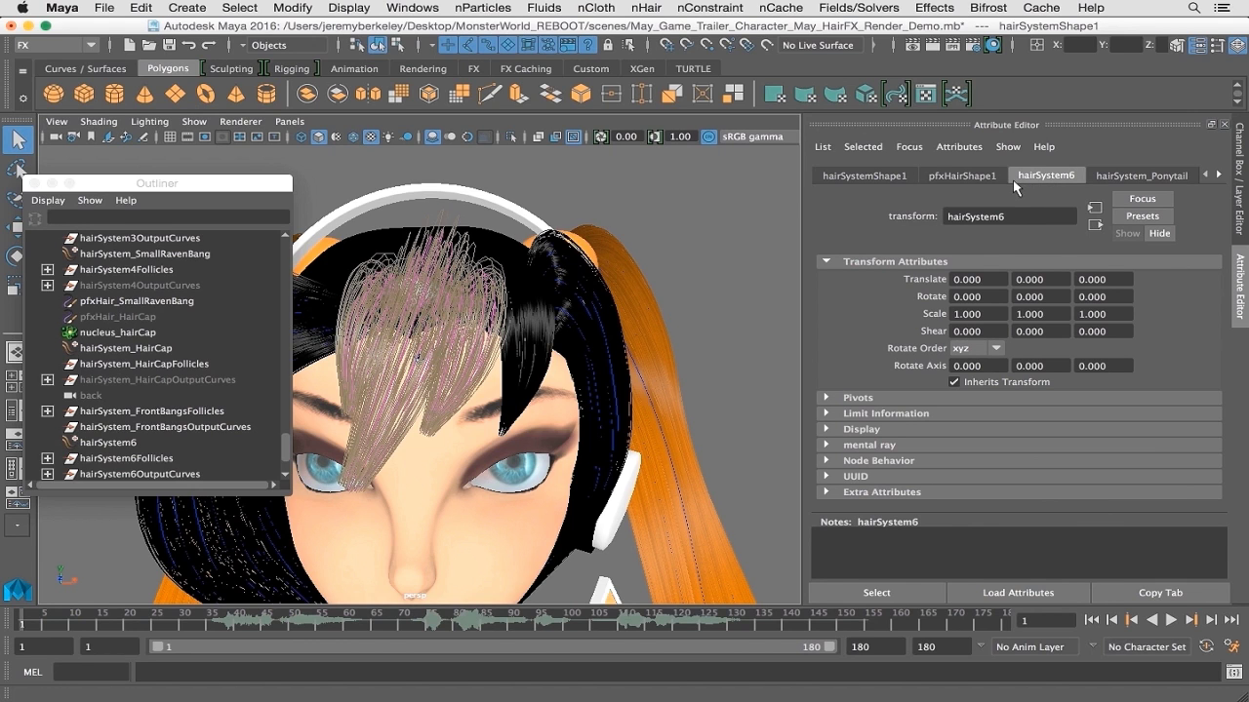
left_click(988, 181)
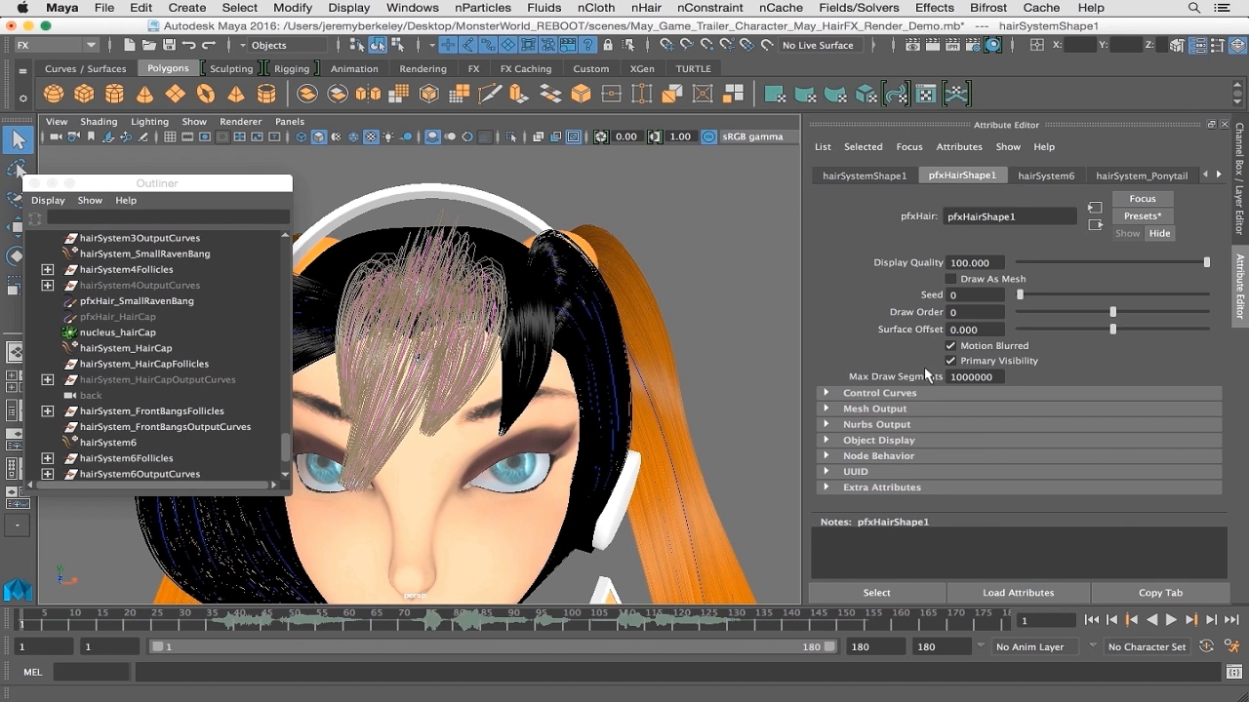
left_click(856, 180)
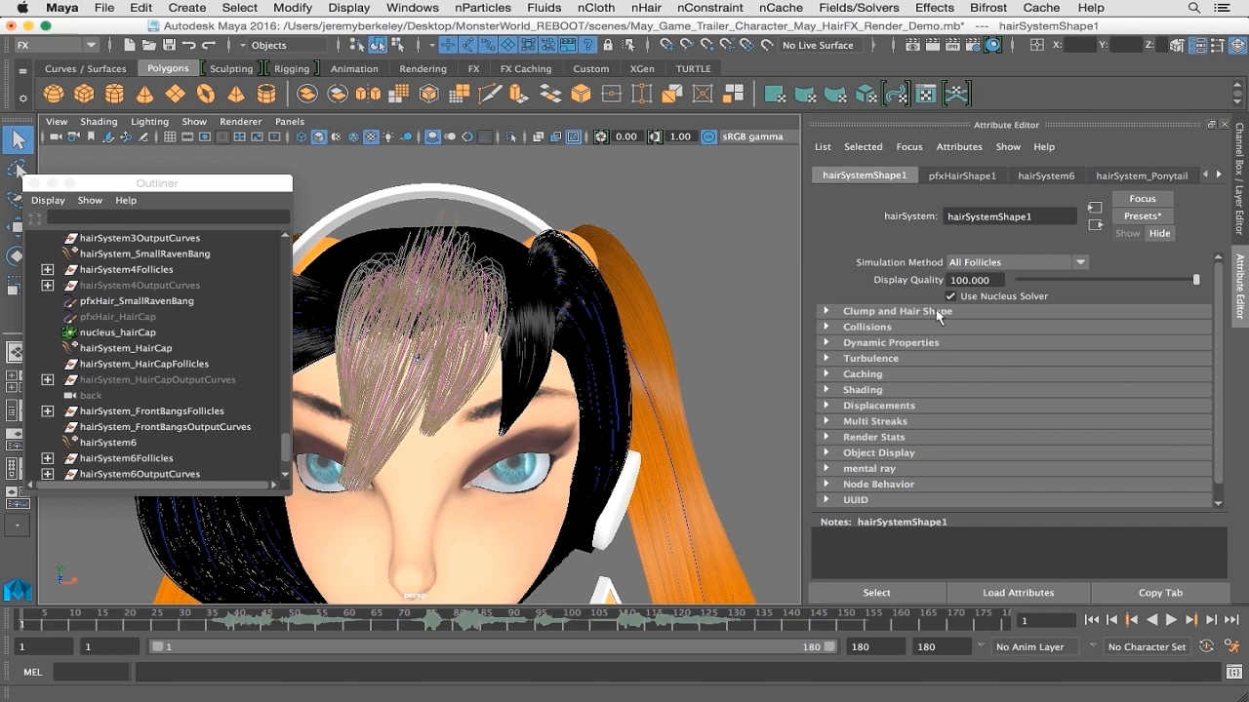
left_click(1139, 216)
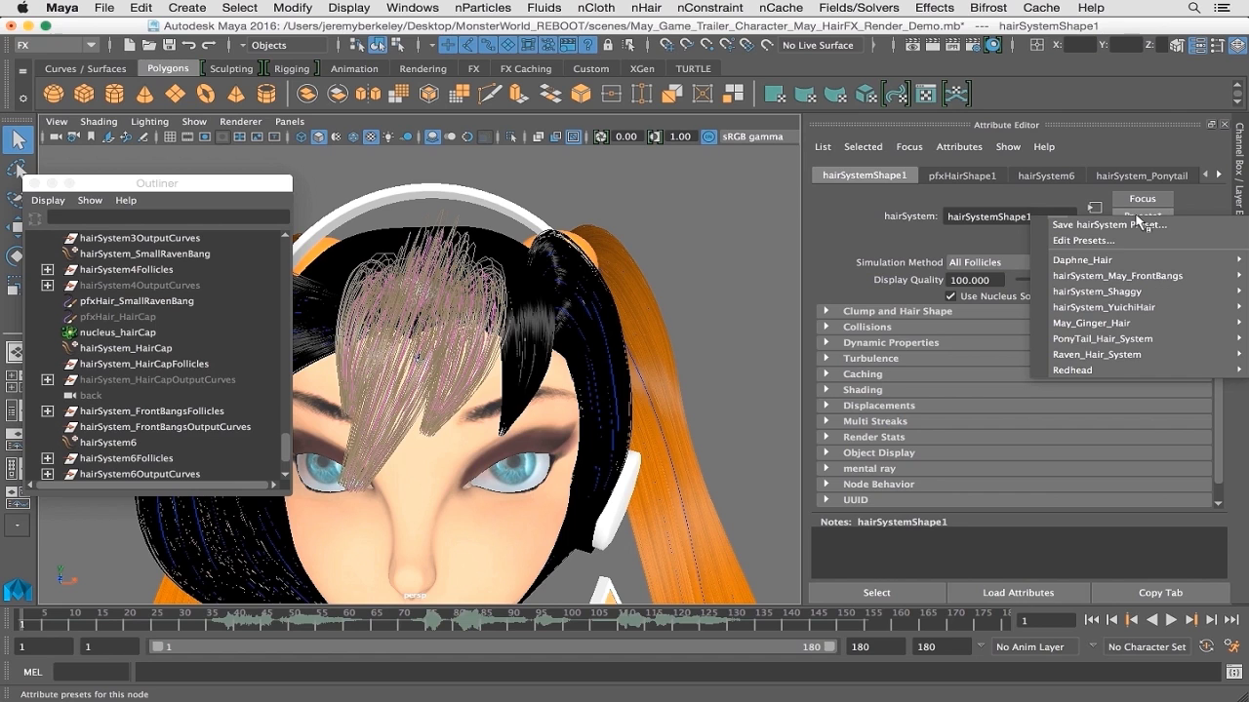
Replace hairSystemShape1's settings with the May_Ginger_Hair preset and view the orange bangs from the front
mouse_move(1119, 278)
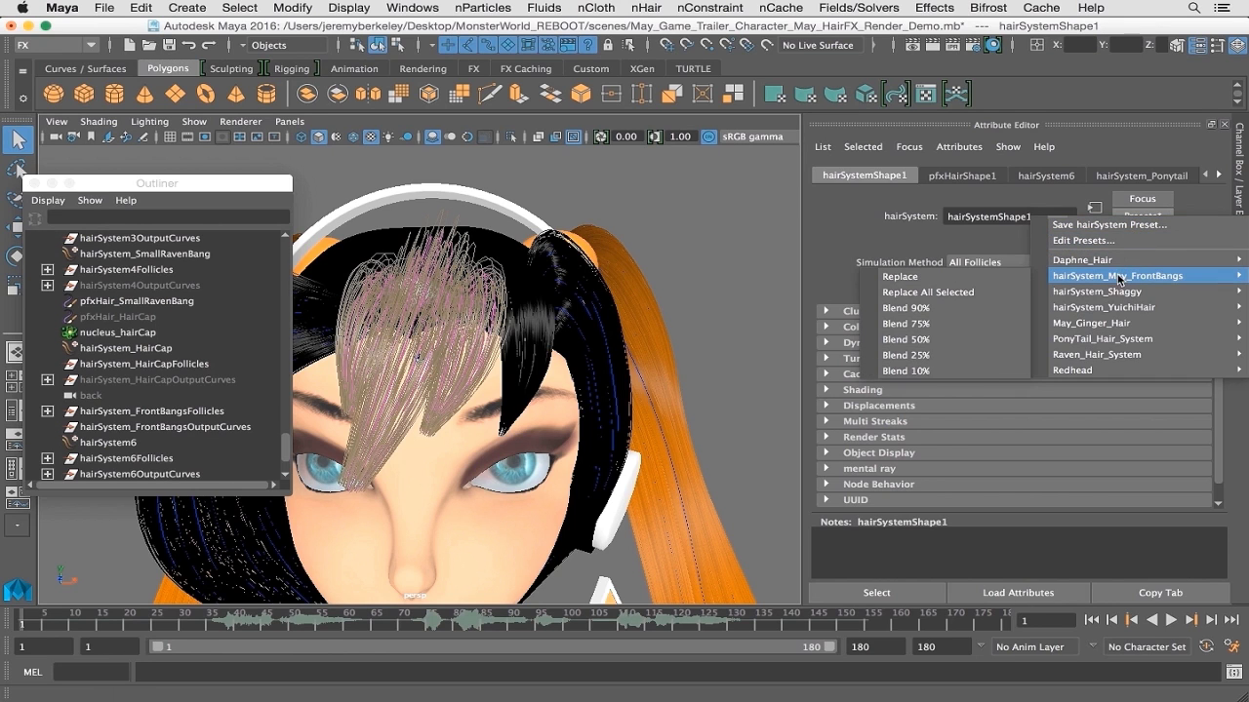
mouse_move(1108, 326)
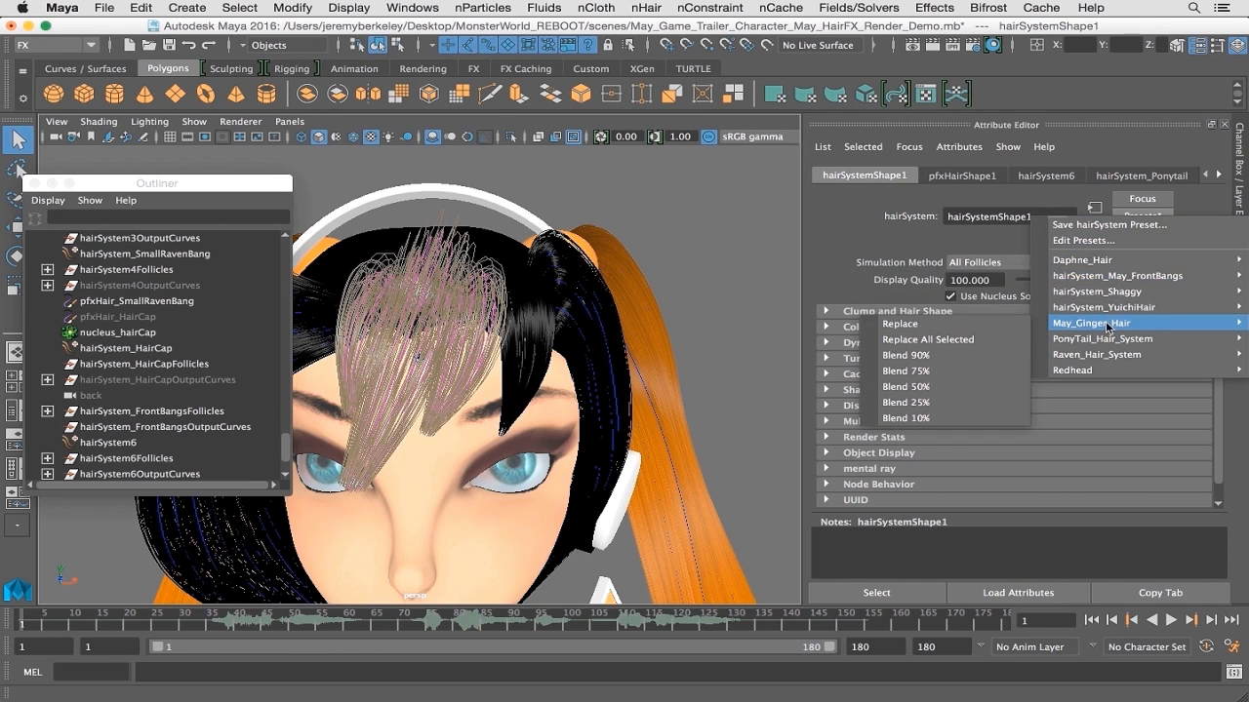
left_click(993, 325)
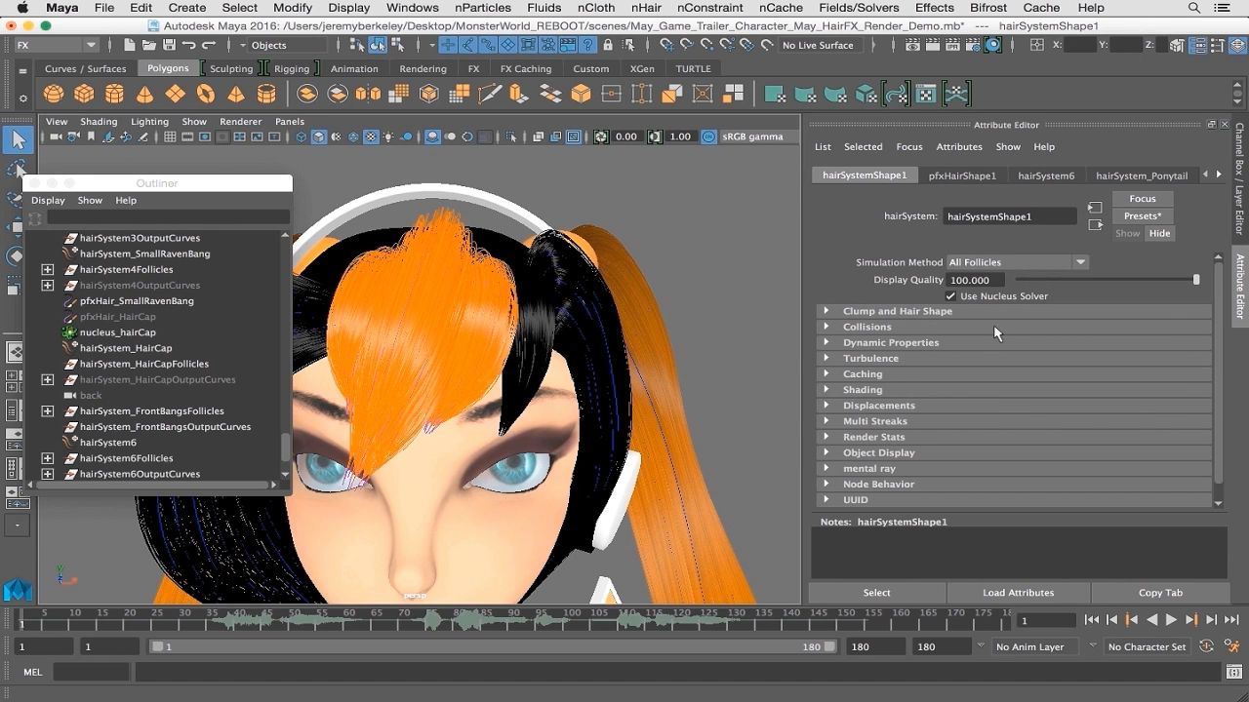
mouse_move(543, 333)
left_mouse_down("alt")
mouse_move(536, 326)
mouse_move(610, 353)
mouse_move(513, 328)
mouse_move(551, 337)
left_mouse_up("alt")
key("space")
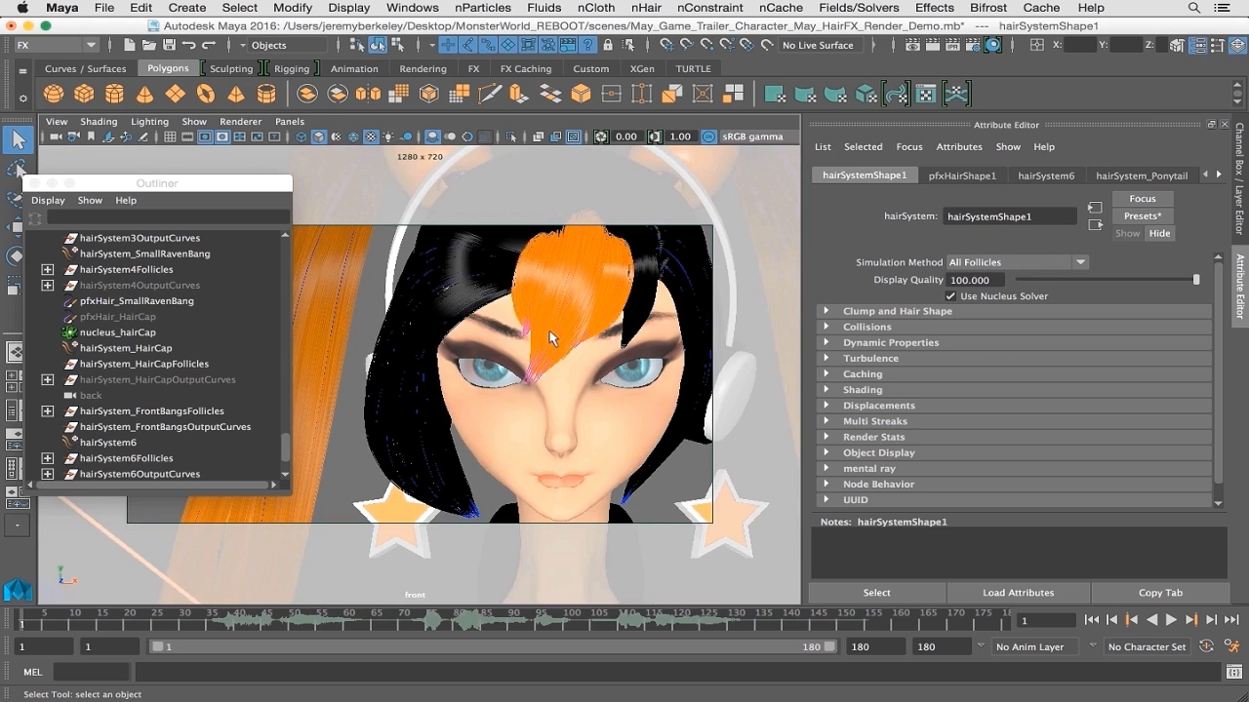
Frame the orange bangs close up, expand Clump and Hair Shape, and begin renaming the hair system
mouse_move(586, 318)
right_mouse_down("alt")
mouse_move(629, 334)
mouse_move(566, 332)
right_mouse_up("alt")
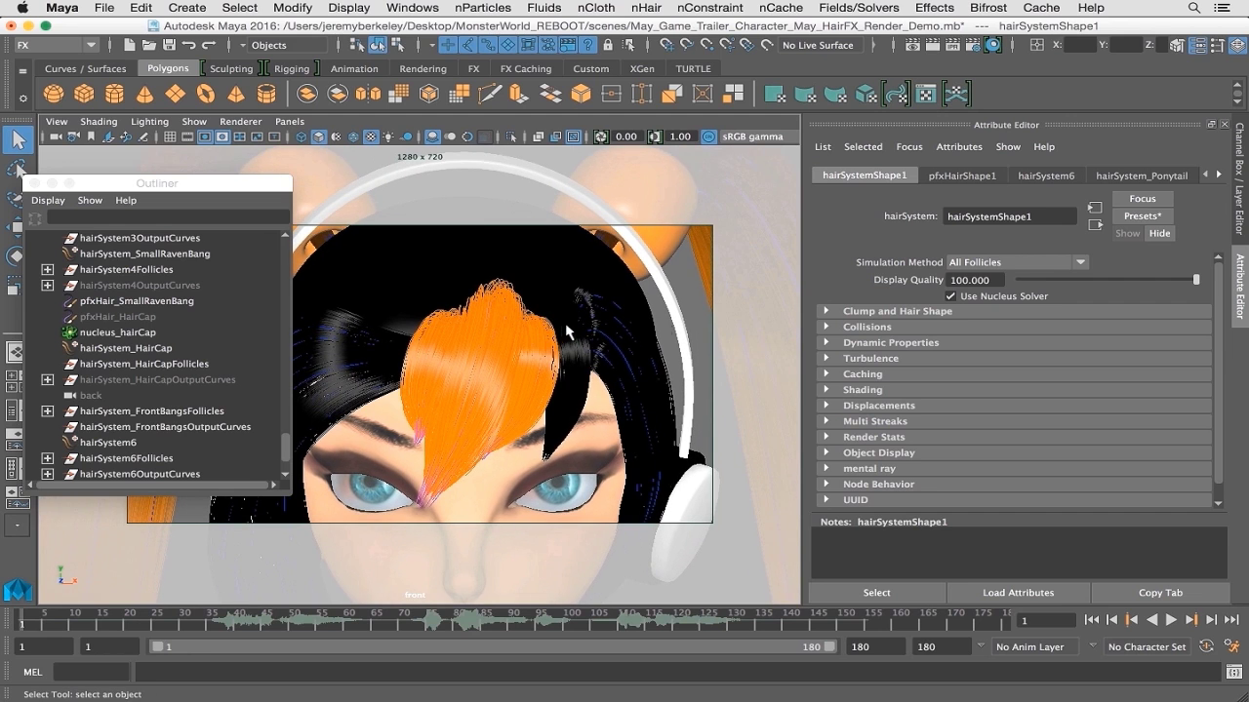
left_click(901, 310)
middle_click_drag(474, 420, 510, 352, "alt")
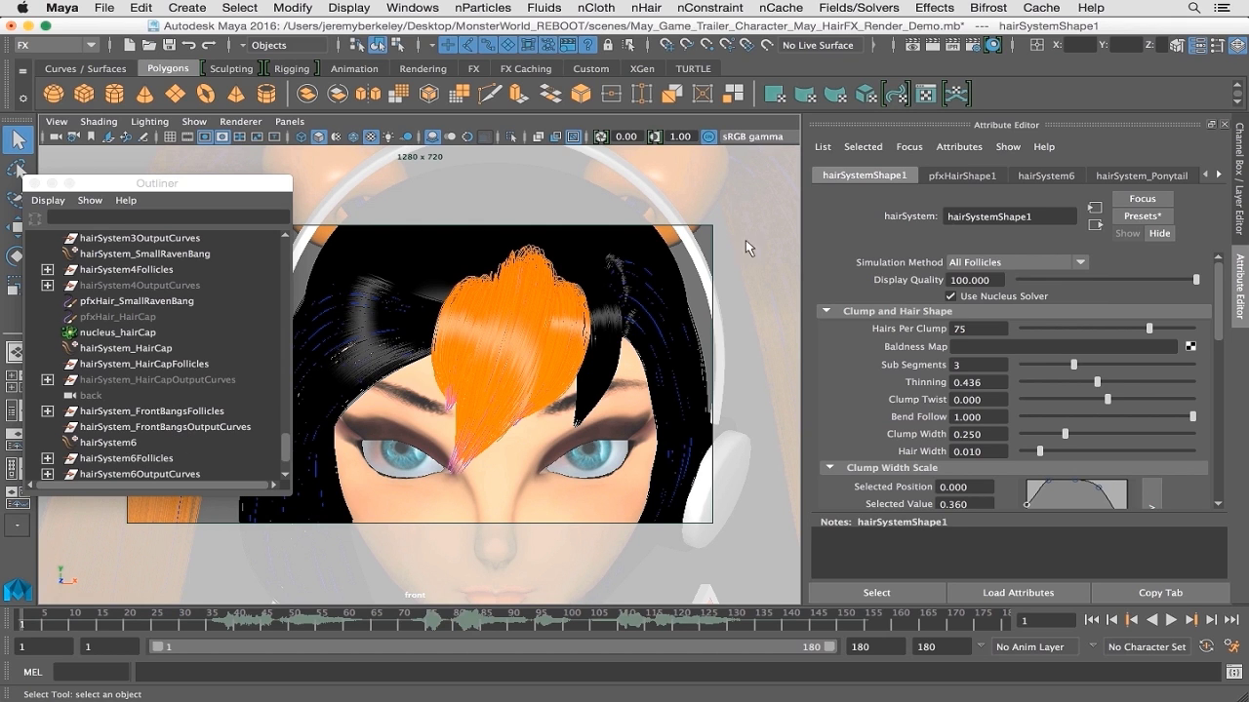
left_click(1048, 216)
Rename the hair system to hairSystemShape_Centre_Bangs
type("_Centre_Bangs")
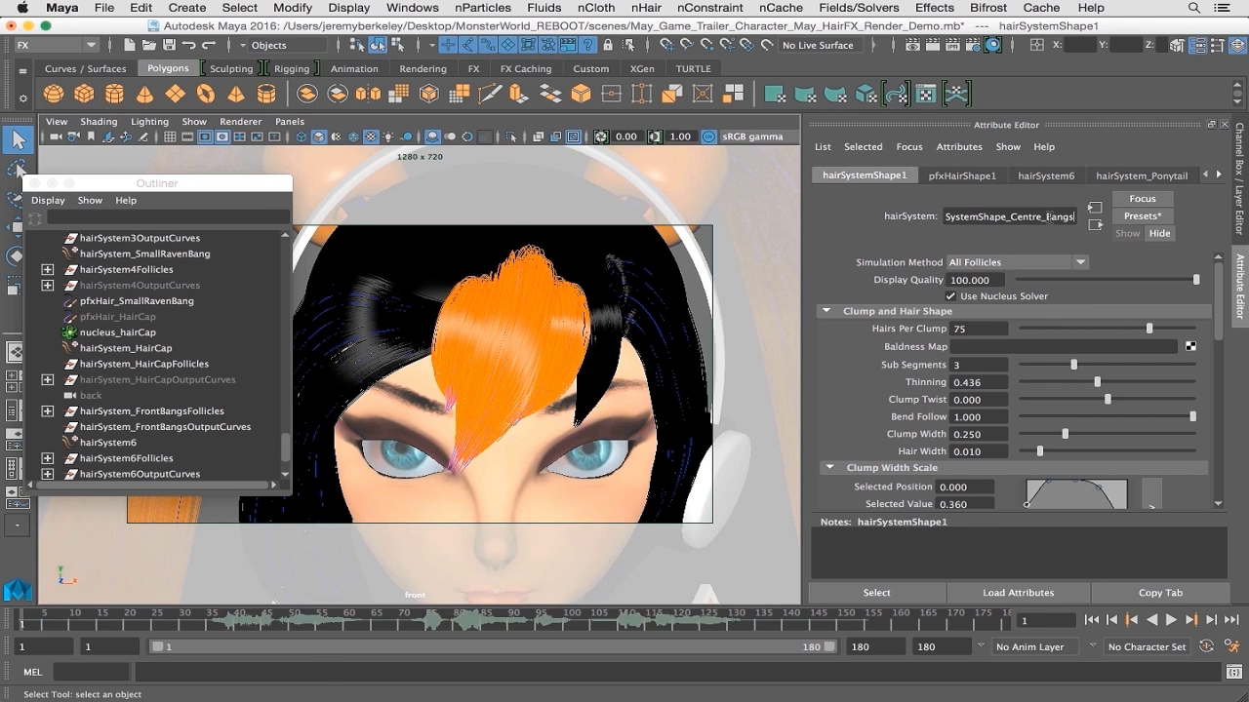
key("Return")
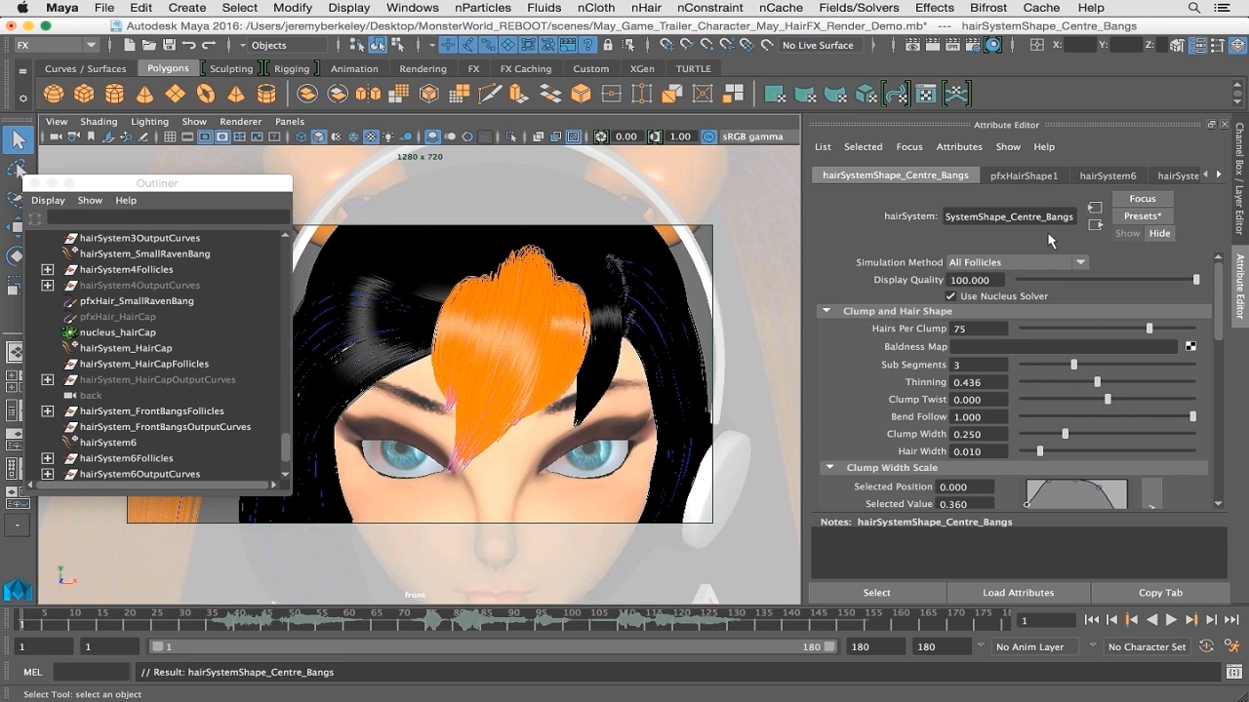
scroll(907, 322, "down", 2)
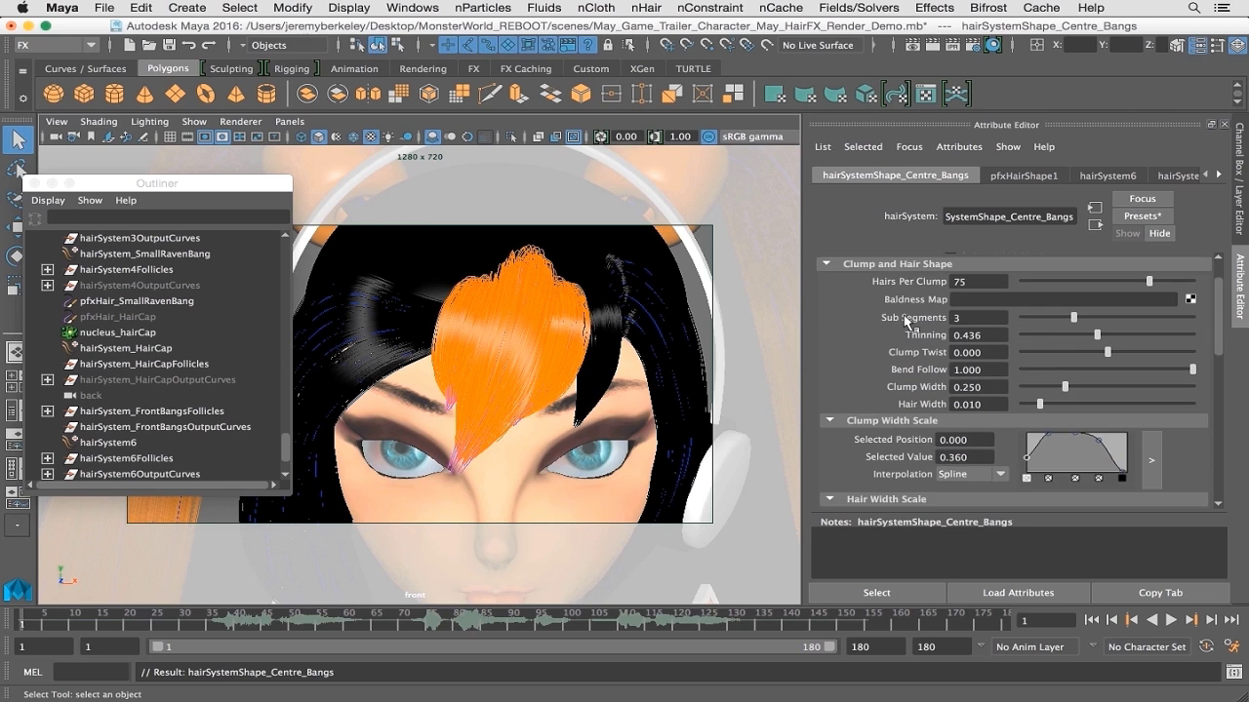
Reshape the Clump Width Scale curve (point at 0.678/0.800) and reduce Clump Width to 0.150
mouse_move(1100, 396)
left_mouse_down()
mouse_move(1121, 390)
mouse_move(1091, 400)
mouse_move(1110, 393)
mouse_move(1094, 402)
mouse_move(1110, 394)
mouse_move(1098, 404)
mouse_move(1108, 407)
left_mouse_up()
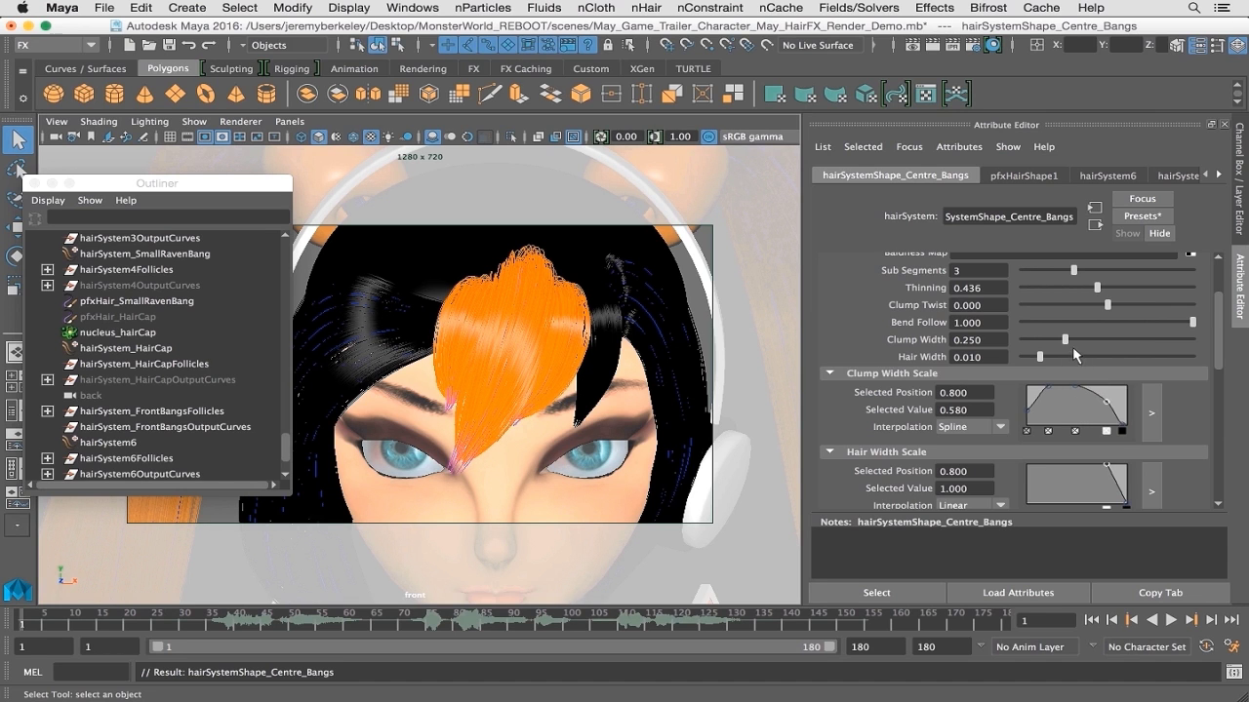
mouse_move(1065, 339)
left_mouse_down()
mouse_move(1040, 339)
mouse_move(1055, 338)
left_mouse_up()
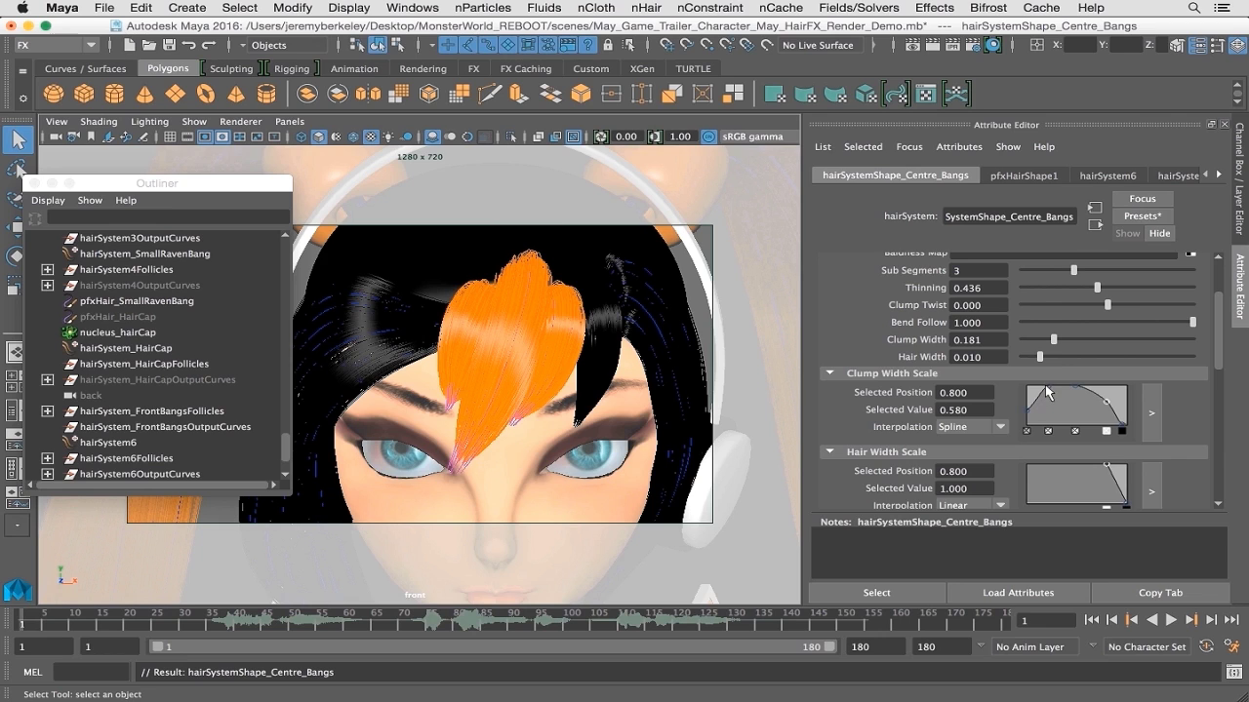
left_click_drag(1050, 392, 1042, 390)
left_click(1107, 404)
left_click_drag(1108, 403, 1096, 398)
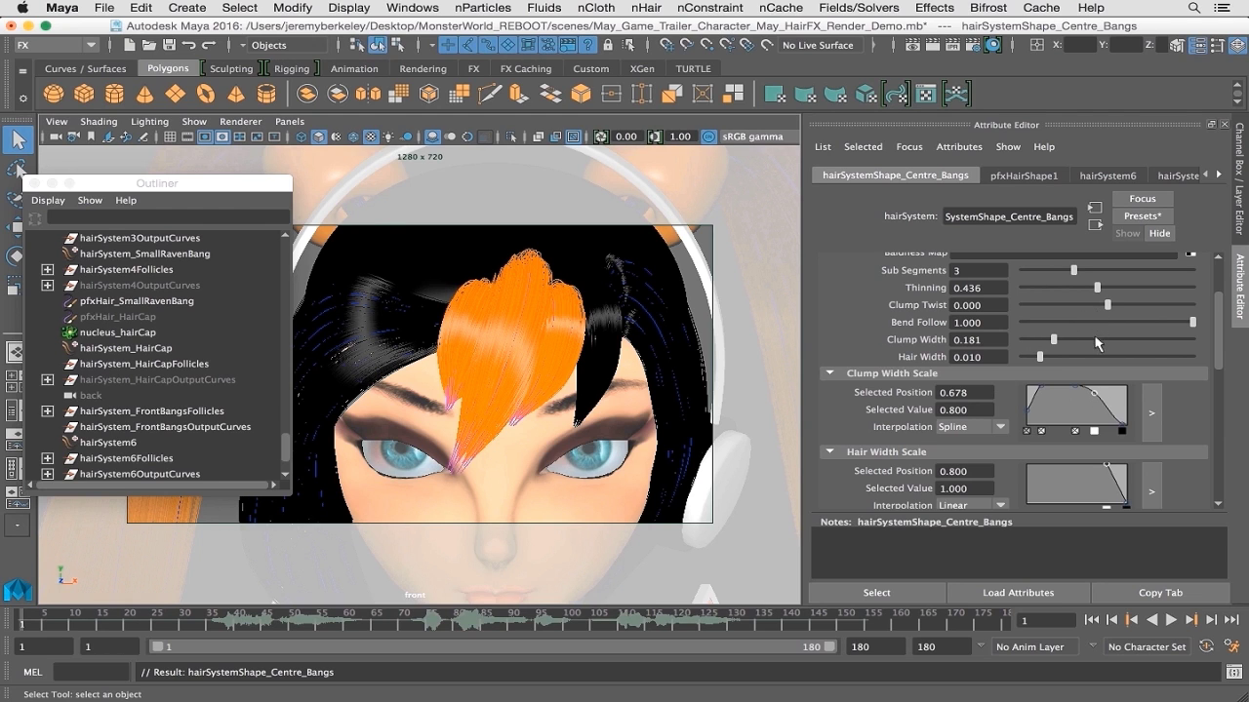
left_click_drag(1055, 343, 1049, 341)
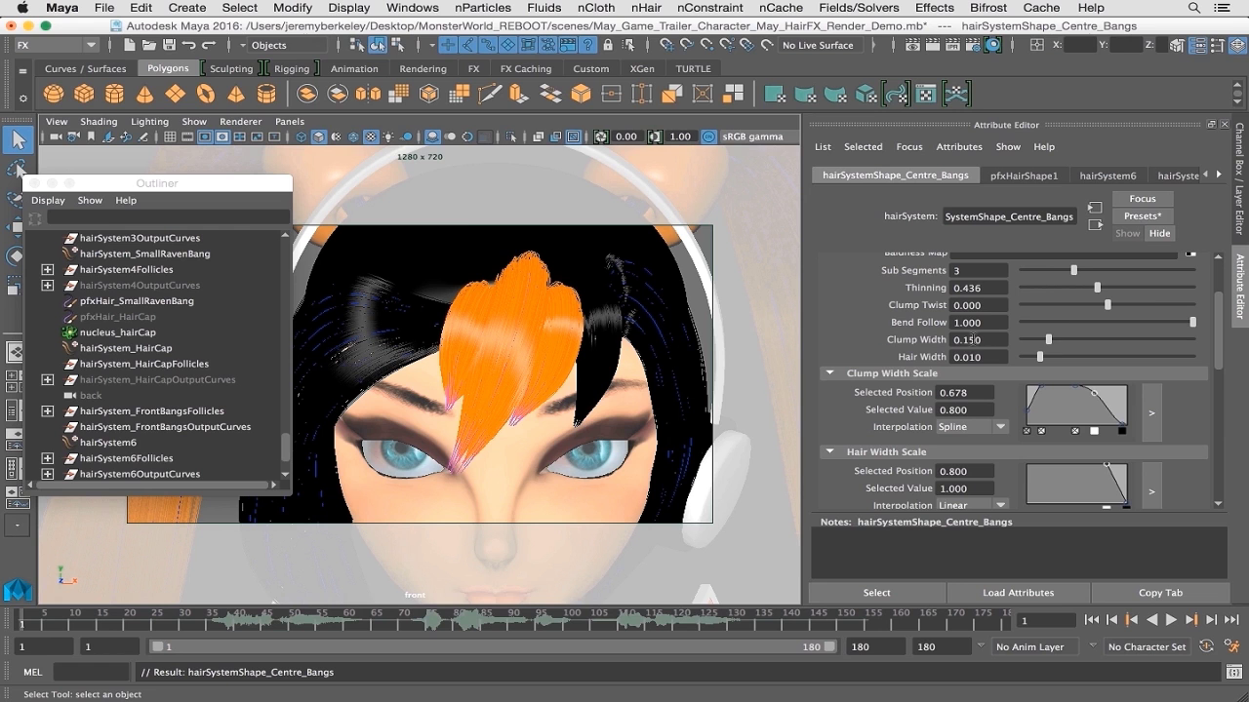